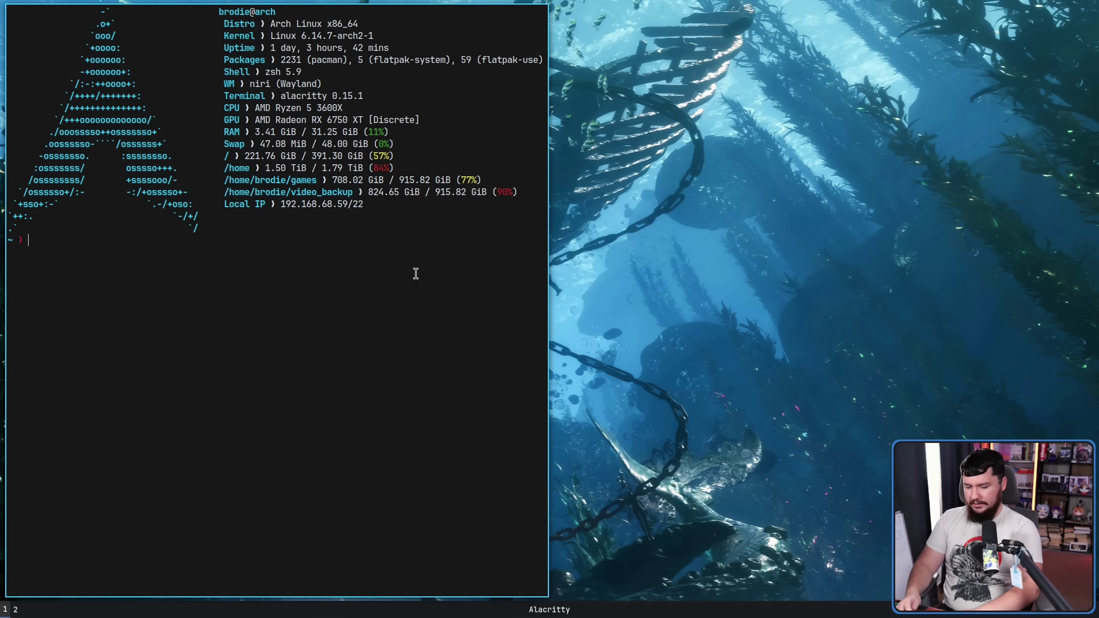
Open a second terminal, make the terminals floating windows and move them freely around the desktop so they overlap.
drag(403, 174, 271, 151)
key(super+Return)
key(super+v)
drag(358, 219, 912, 226)
drag(1032, 133, 765, 257)
drag(743, 351, 387, 336)
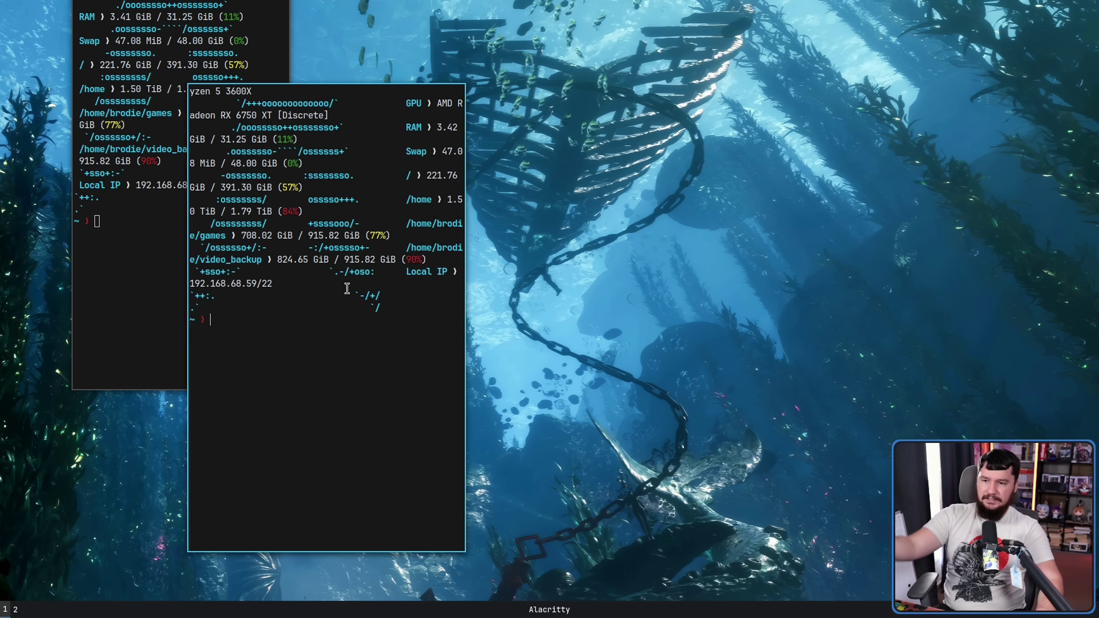
drag(426, 281, 729, 288)
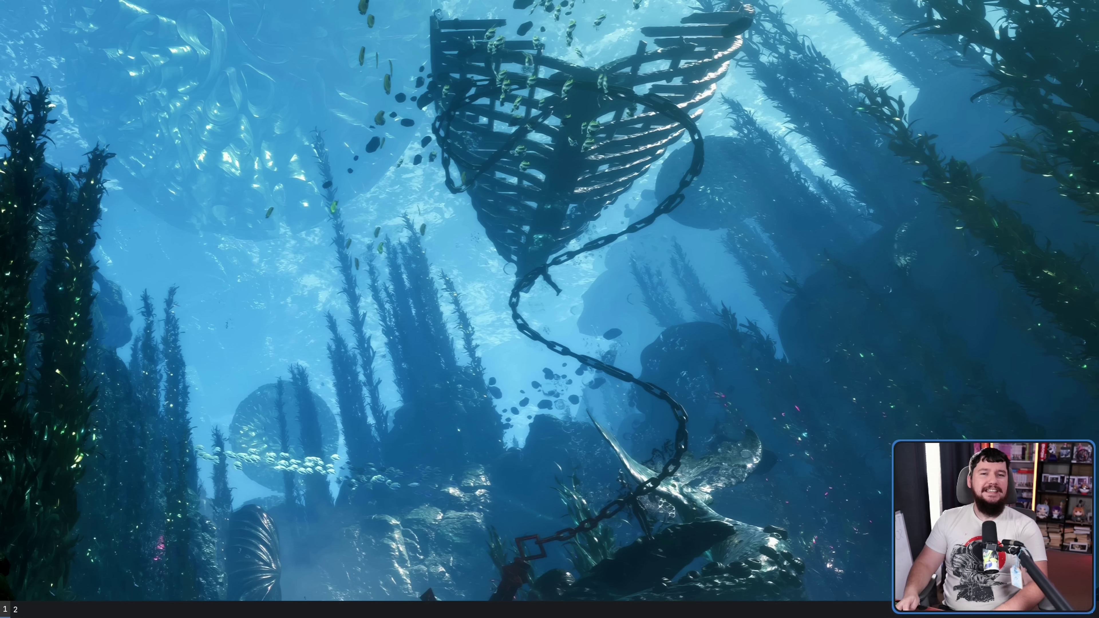
Open two terminals and stack the second one beneath the first in a single half-width column.
key(super+t)
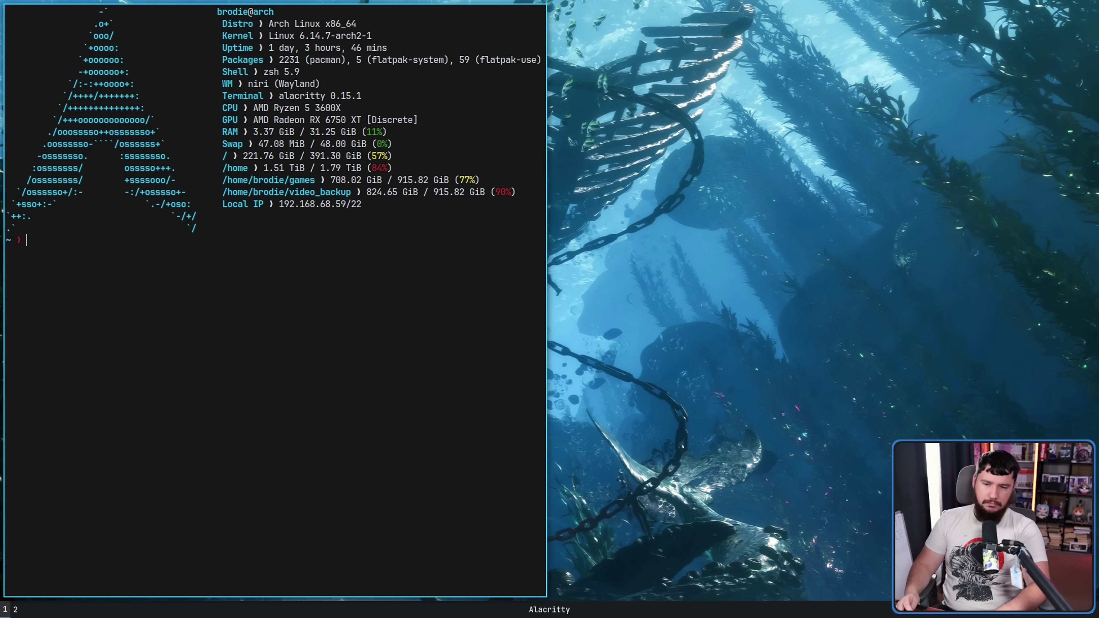
key(super+t)
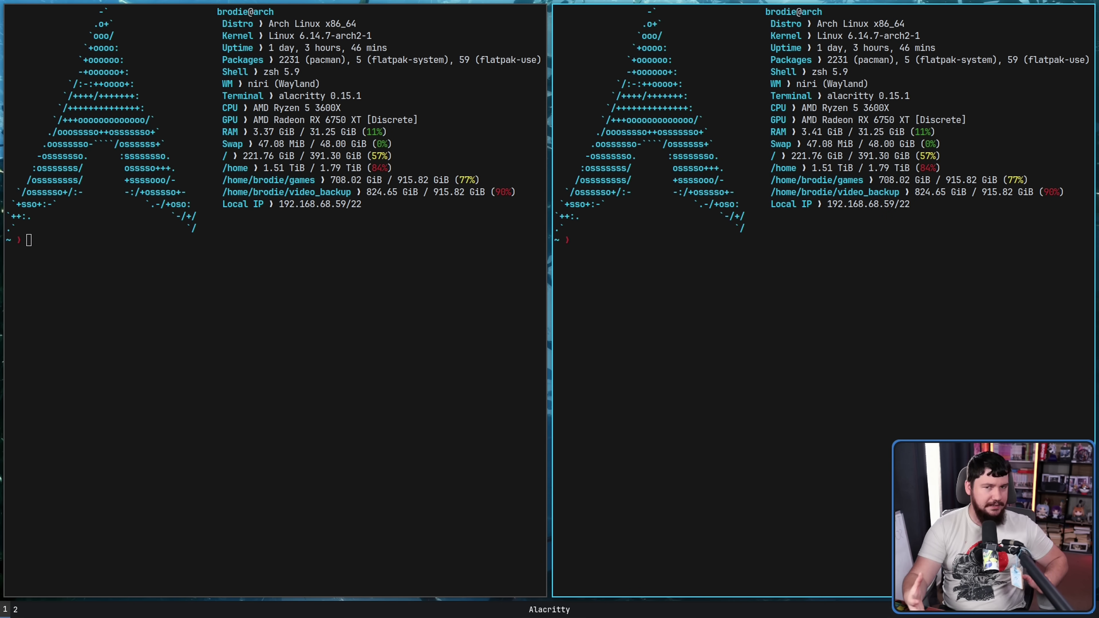
click(475, 231)
key(super+comma)
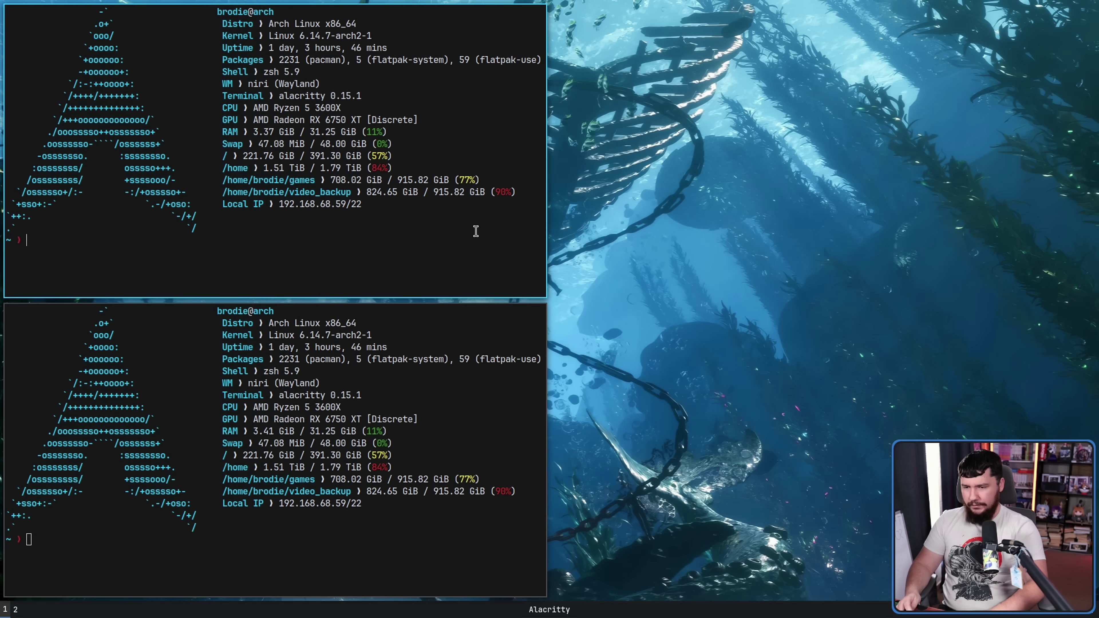
Open a third terminal in its own column and close it, and toggle the stacked column to full width and back.
key(super+t)
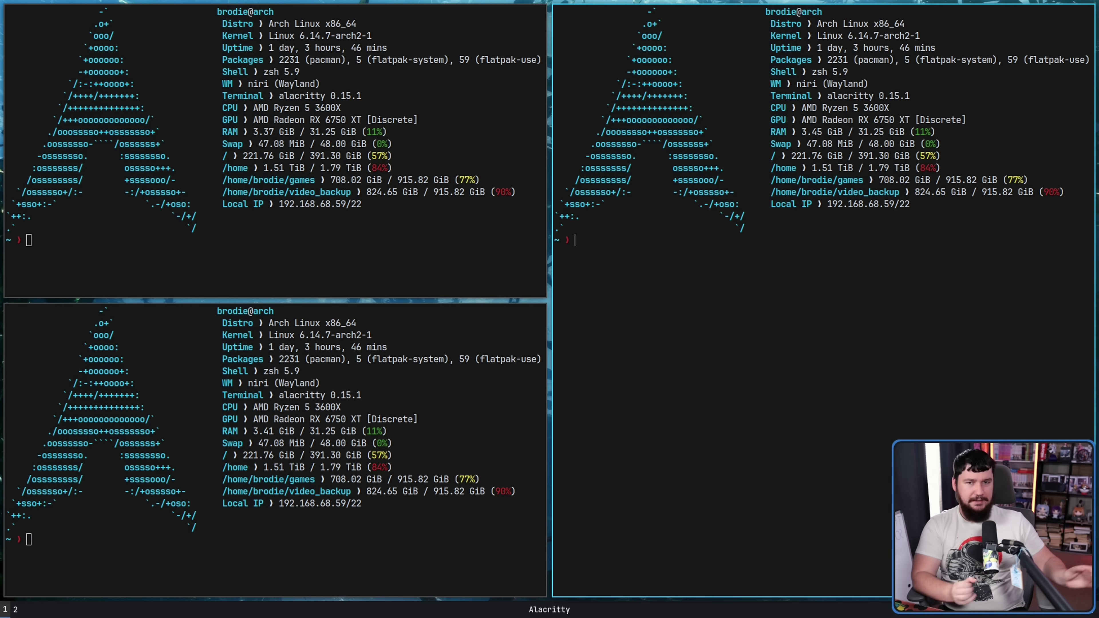
key(super+shift+Left)
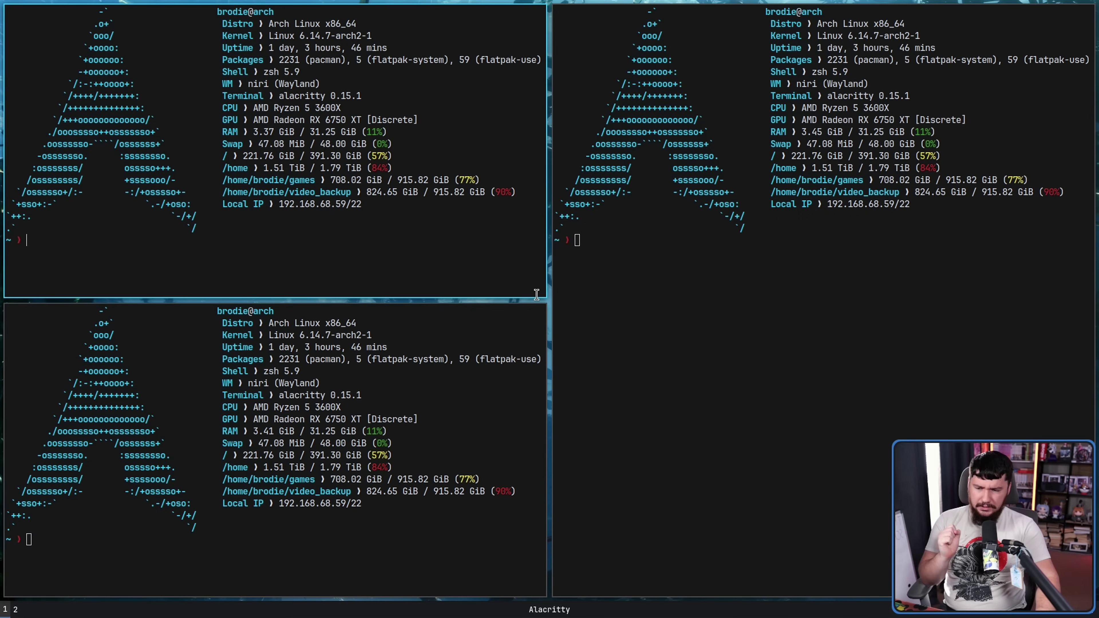
click(678, 295)
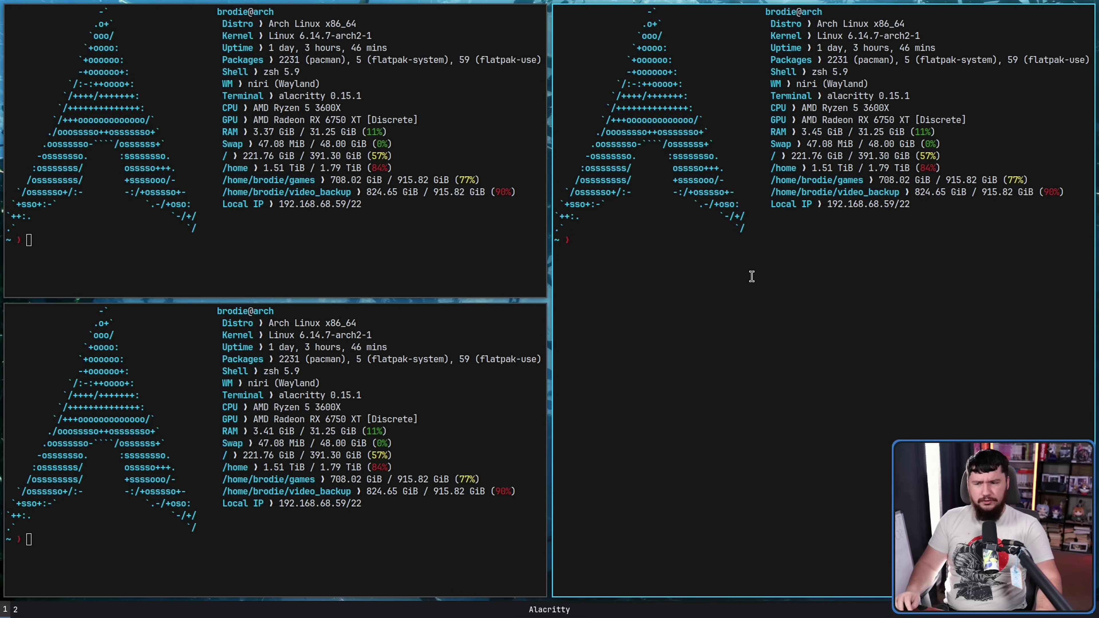
key(super+q)
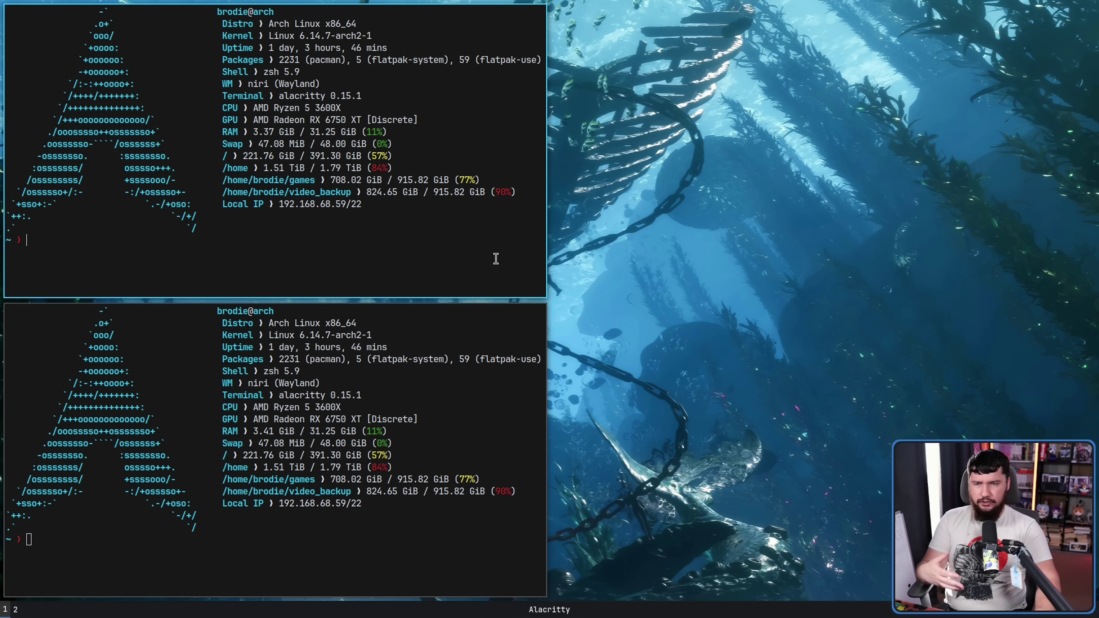
key(super+f)
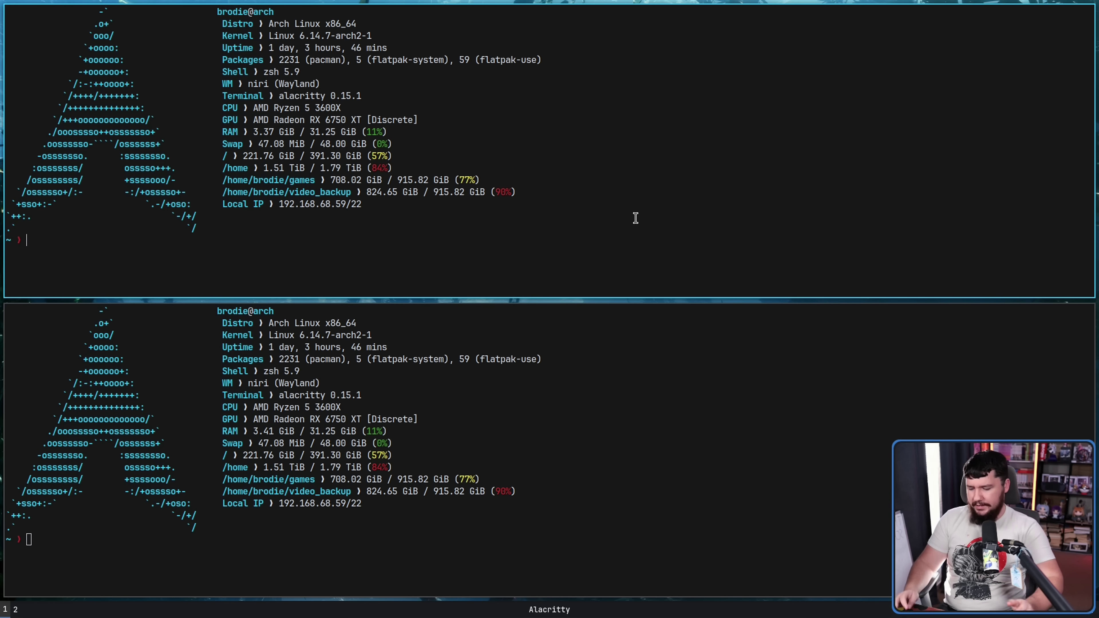
key(super+f)
Open four more terminals, each in its own column after the stacked pair.
key(super+t)
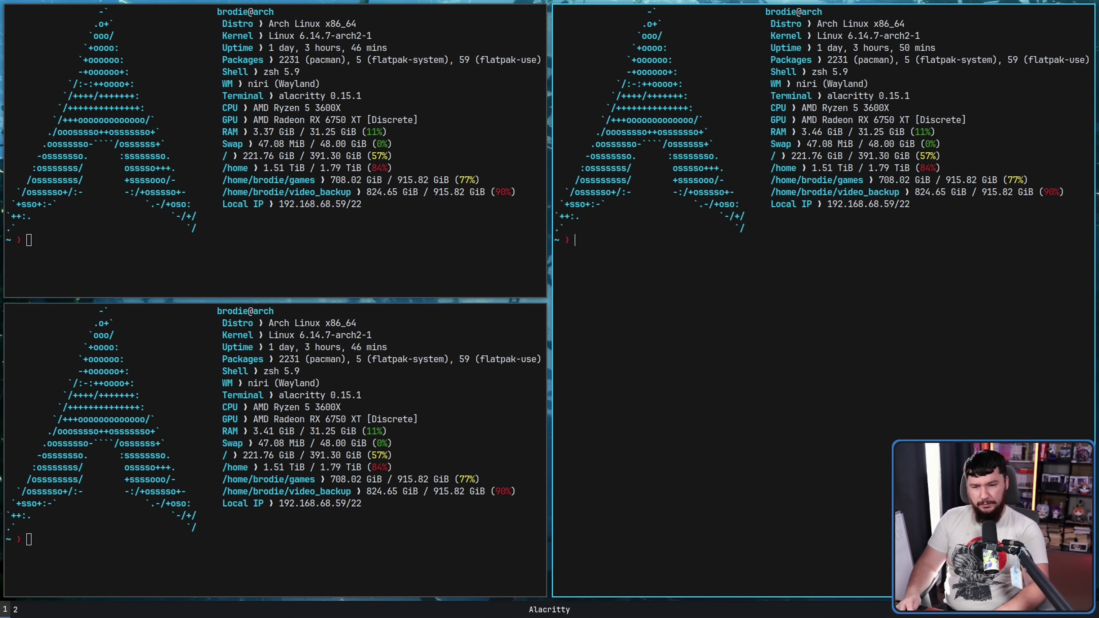
key(super+t)
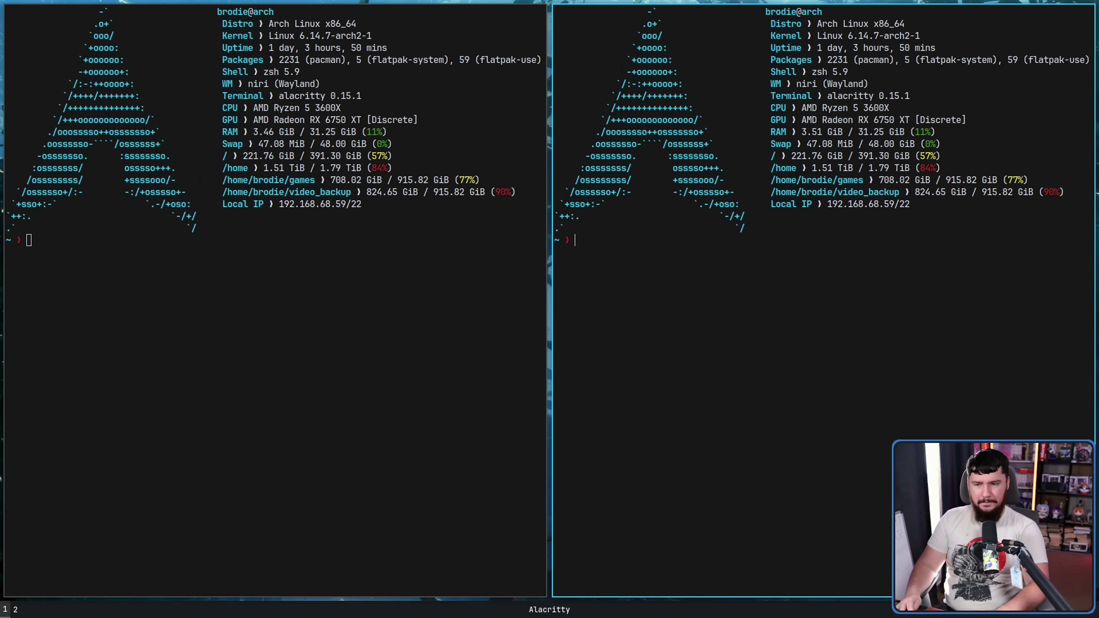
key(super+t)
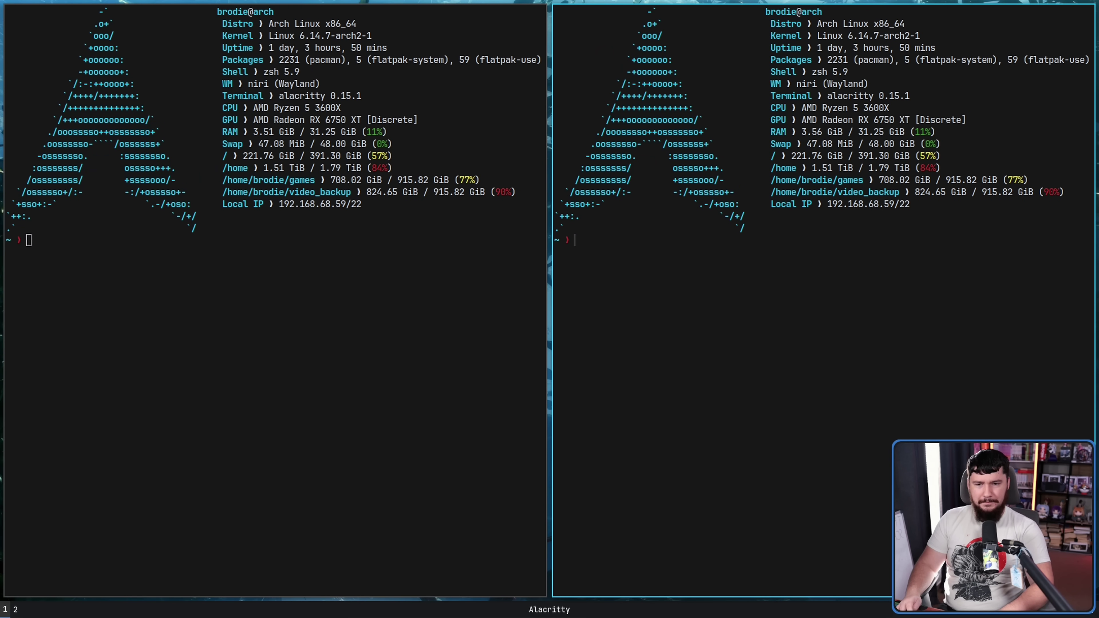
key(super+t)
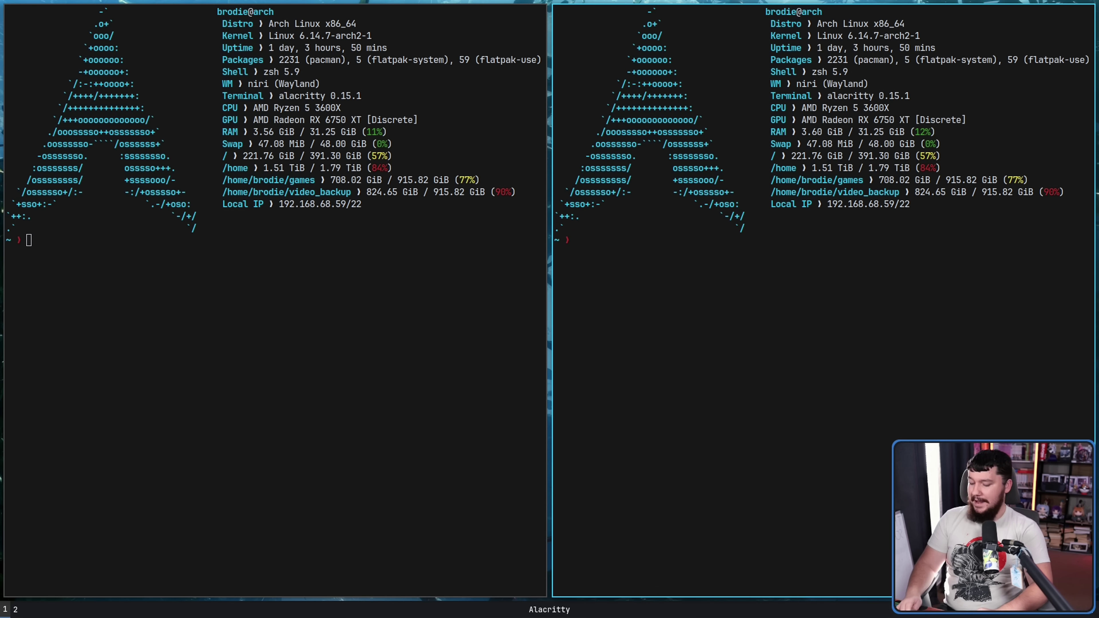
Resize the last three terminal columns to one third of the screen width each, then focus the half-width column before them.
key(super+r)
key(super+r)
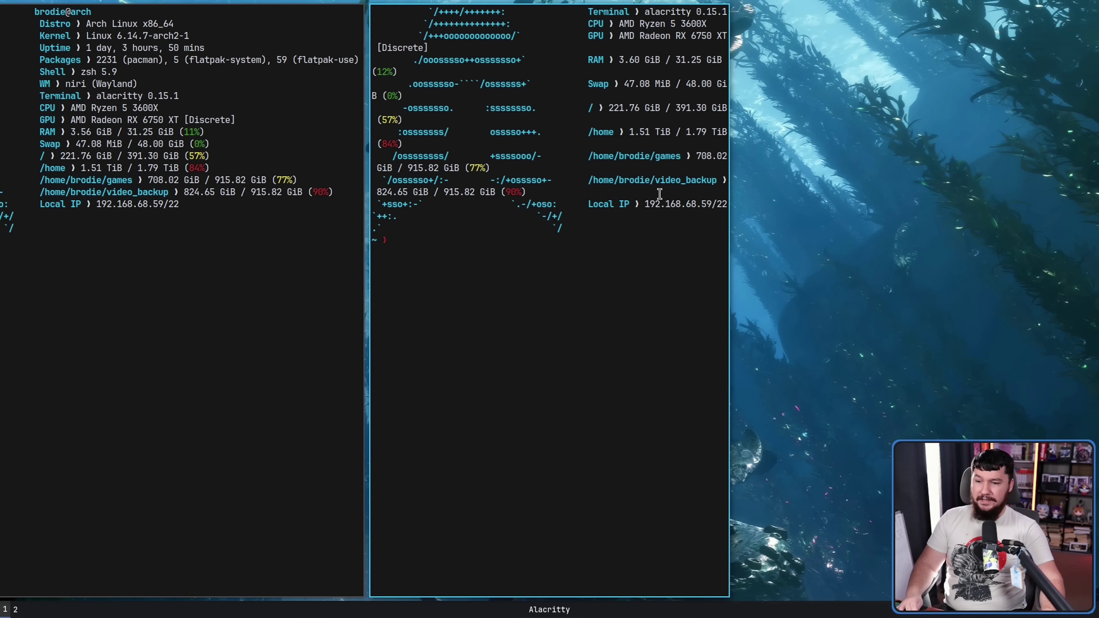
key(super+h)
key(super+r)
key(super+r)
key(super+h)
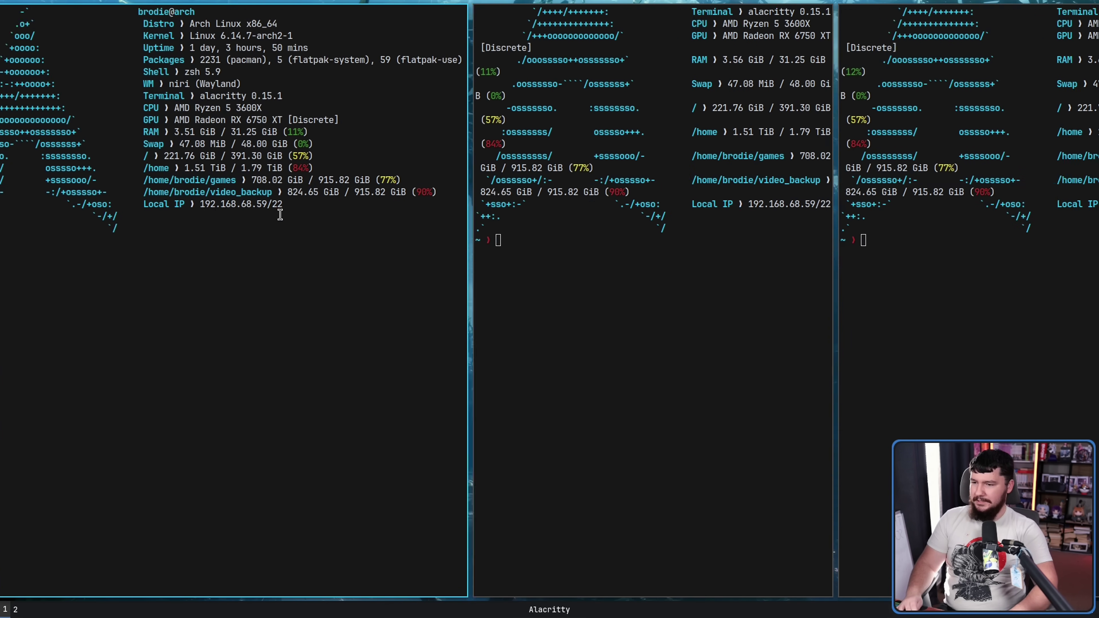
key(super+r)
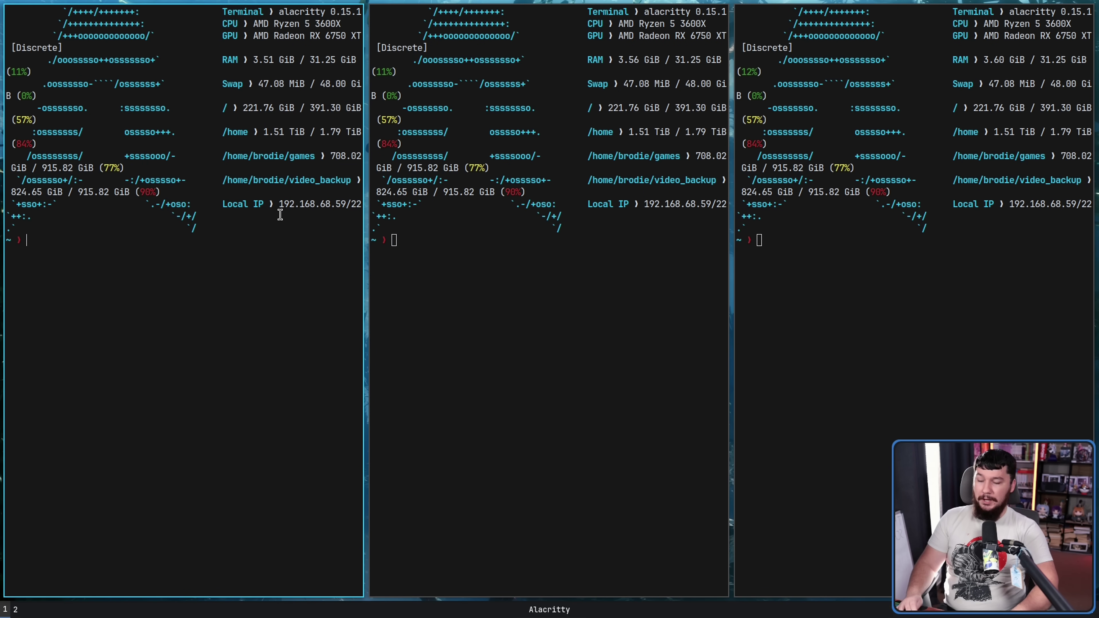
key(super+r)
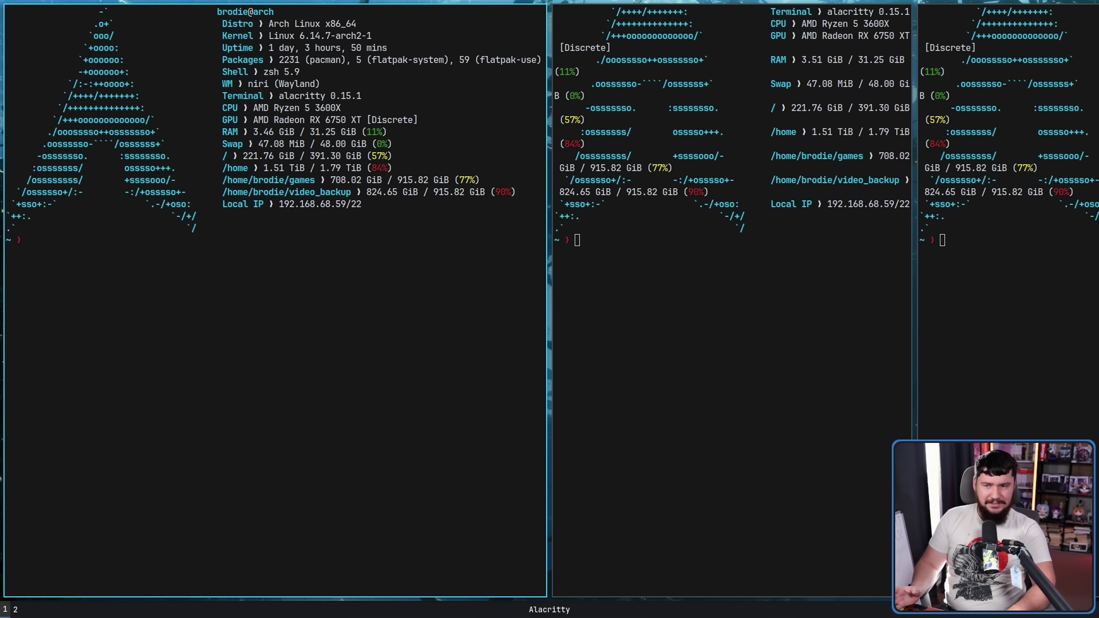
Move focus away and back to the half-width terminal, and toggle its column to full width and back.
key(super+Right)
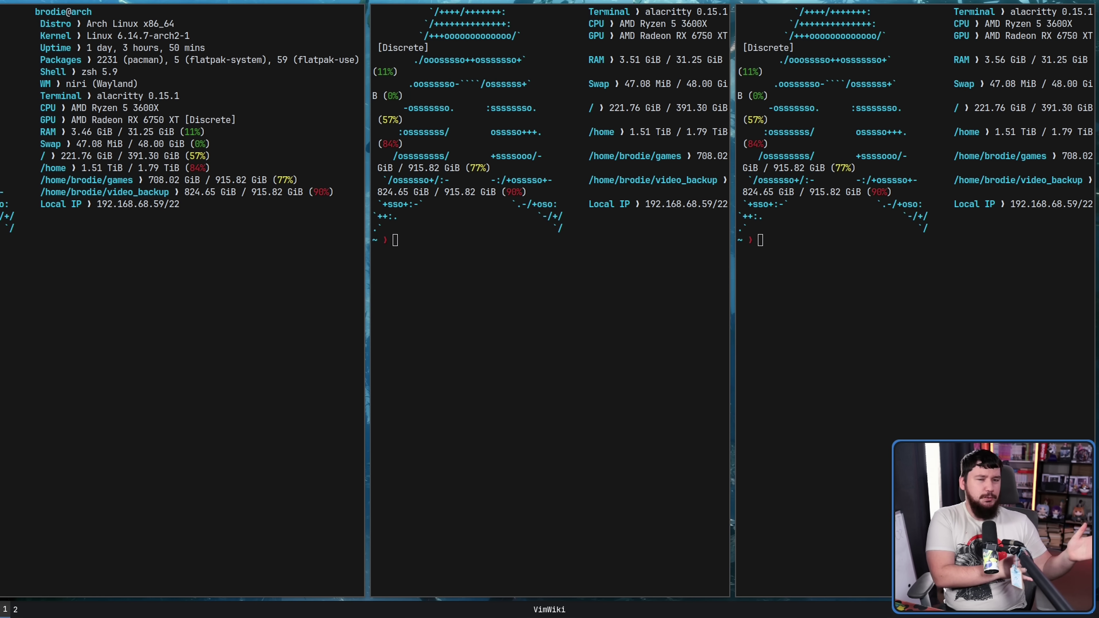
key(super+Left)
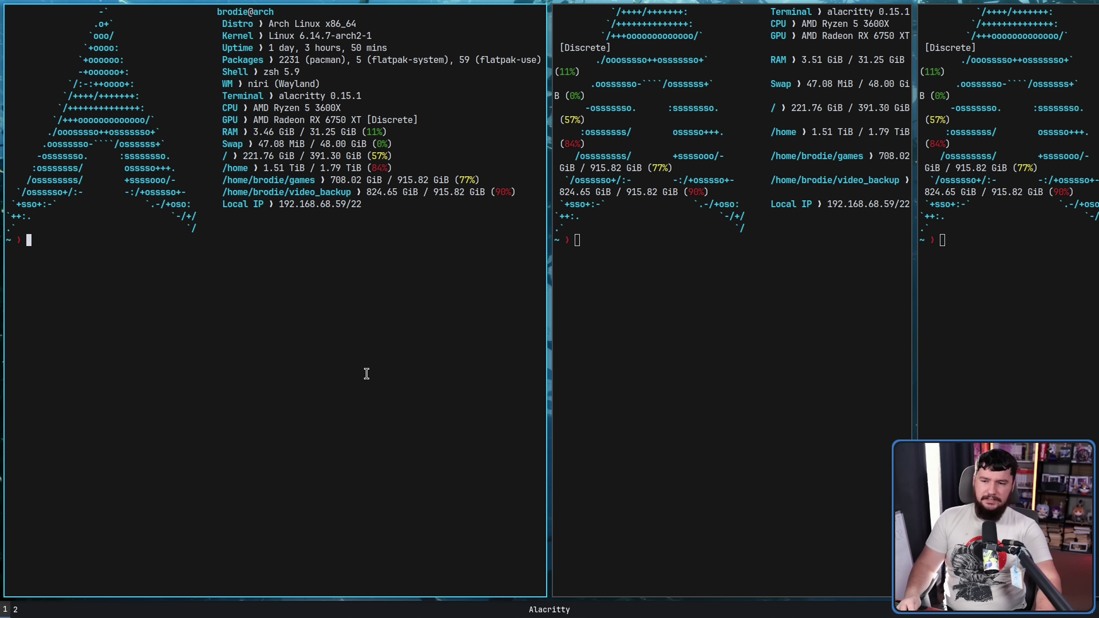
key(super+f)
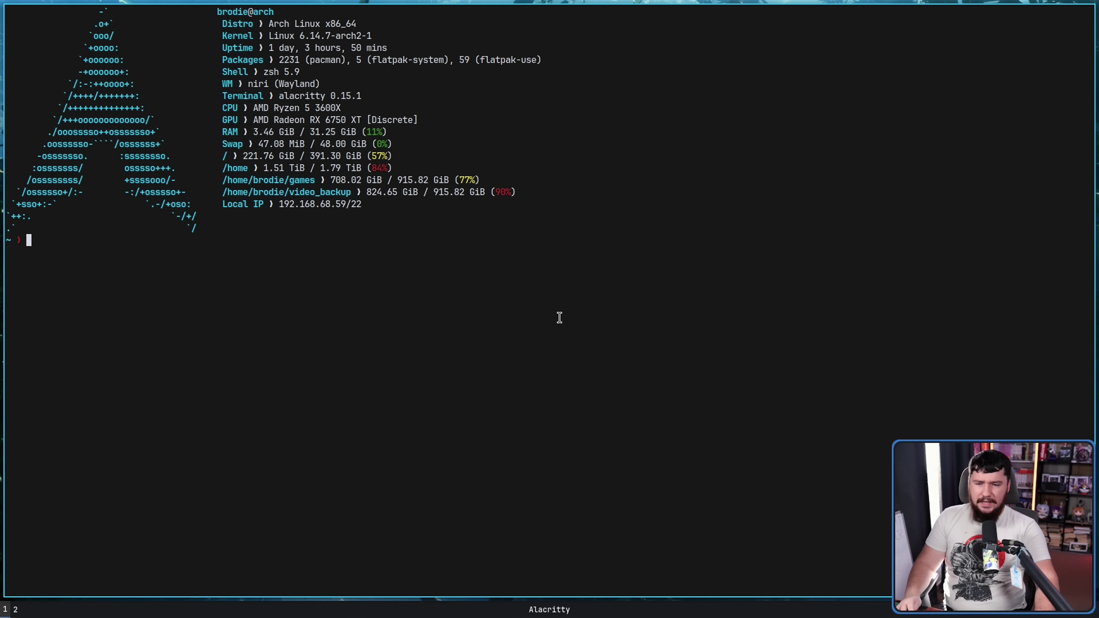
key(super+f)
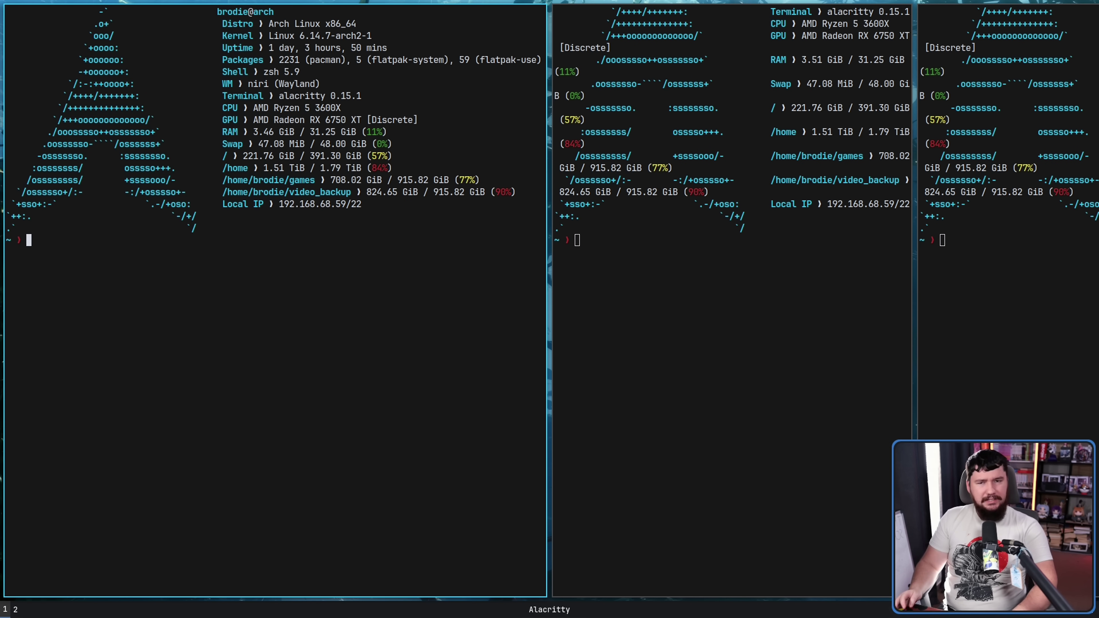
Focus the last column and open a long series of additional terminals, each as a new half-width column at the end of the workspace.
key(super+t)
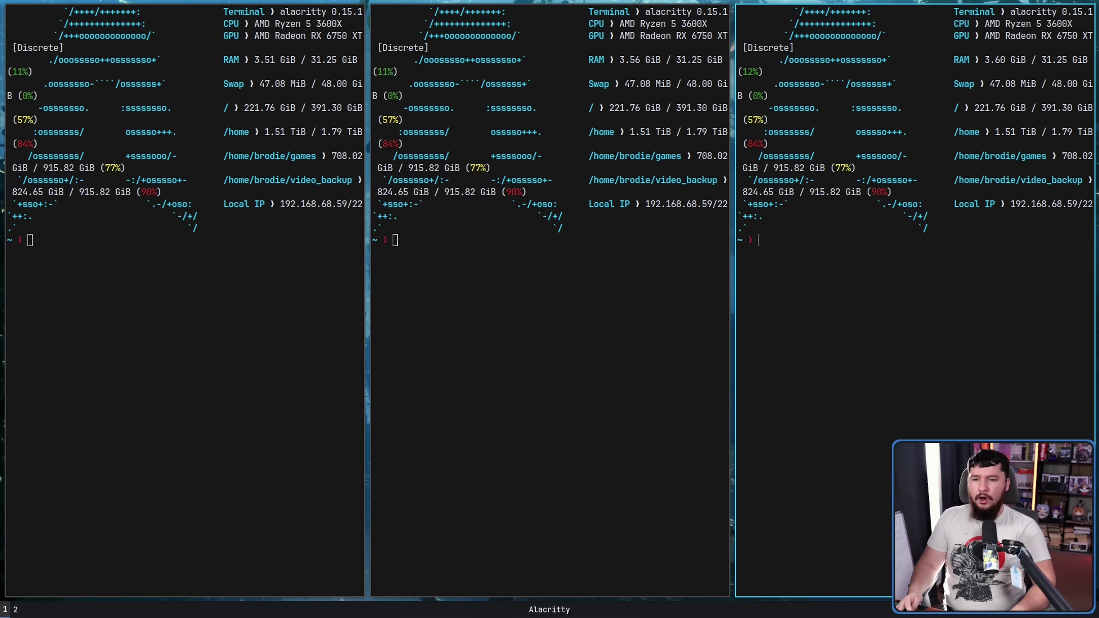
key(super+t)
key(super+t)
key(super+t)
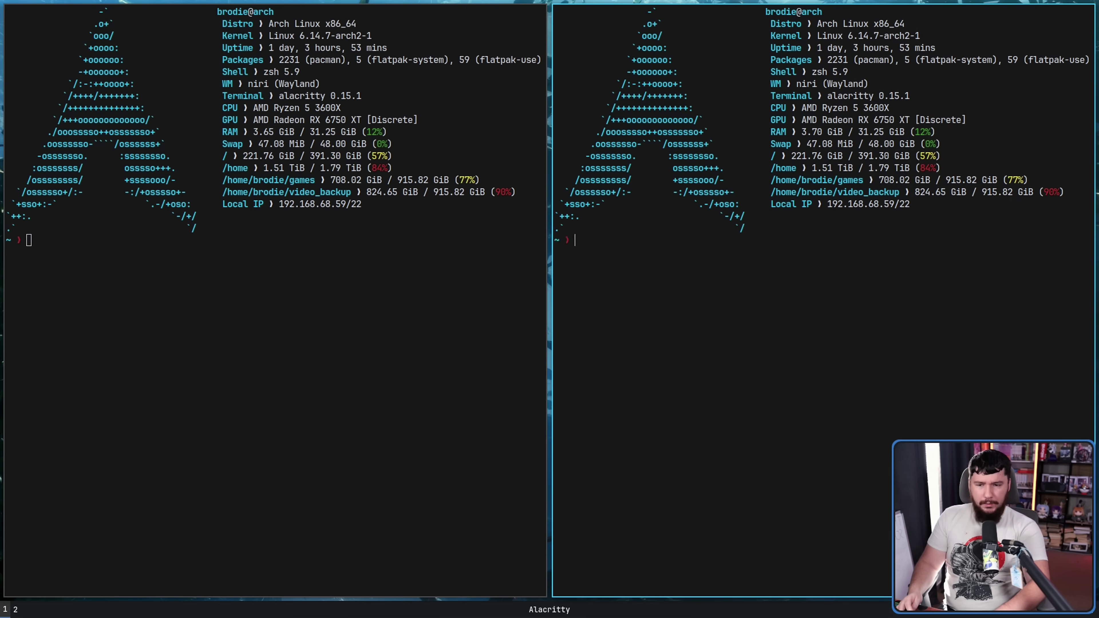
key(super+t)
key(super+t)
key(super+t)
key(super+t)
key(super+t)
key(super+t)
key(super+t)
key(super+t)
key(super+t)
key(super+t)
key(super+t)
key(super+t)
key(super+t)
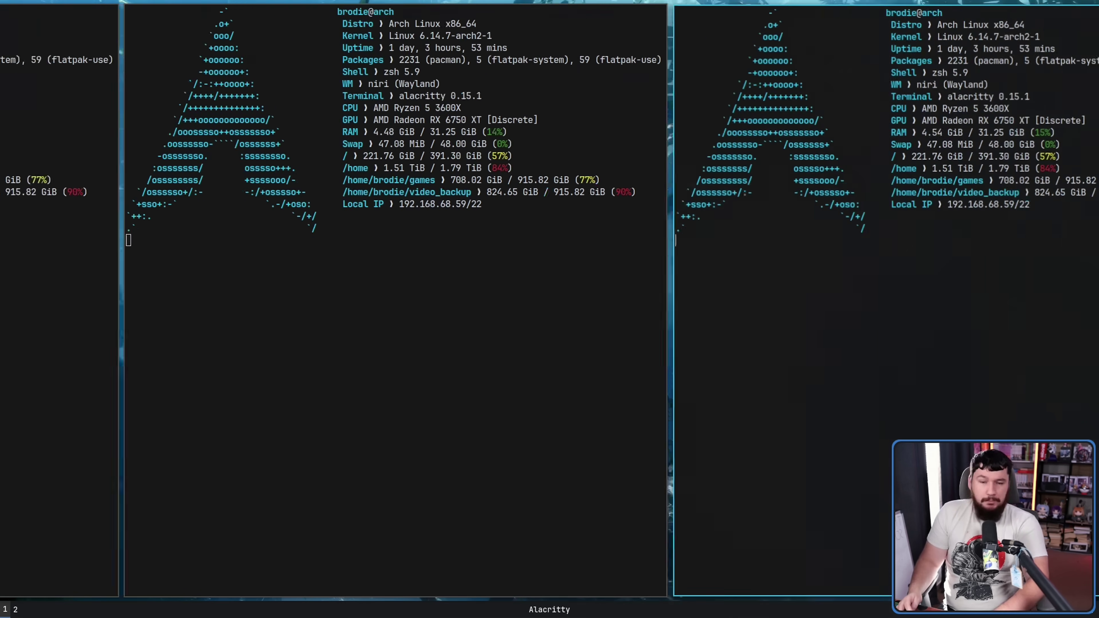
key(super+t)
key(super+t)
click(461, 366)
click(668, 338)
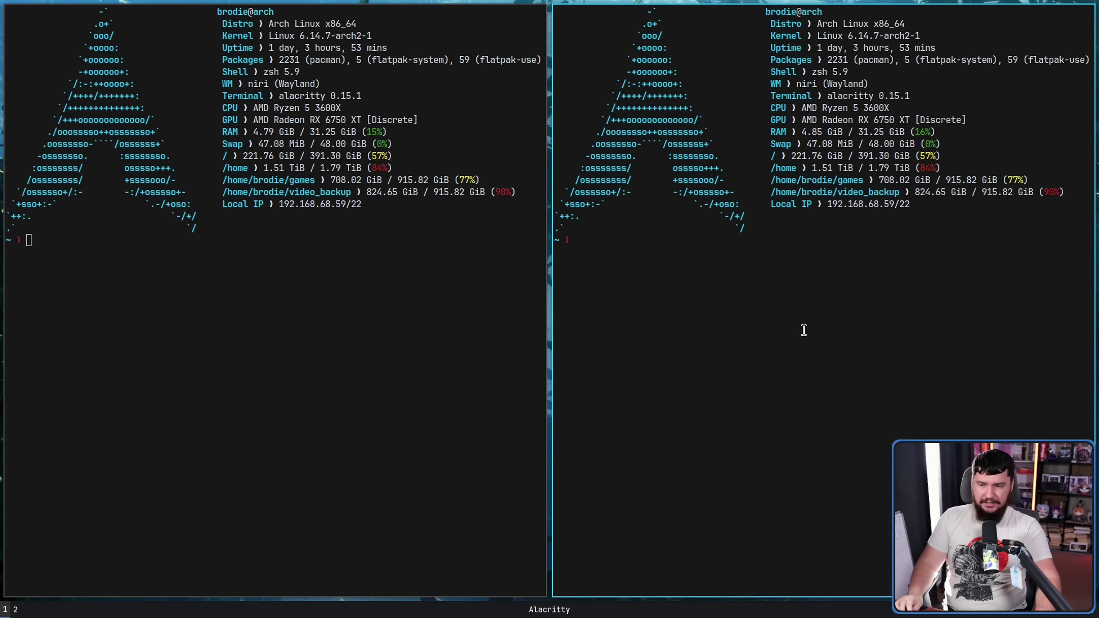
Close every terminal column that follows the single half-width terminal, including the three narrow ones.
key(super+q)
key(super+q)
key(super+q)
key(super+q)
key(super+q)
key(super+q)
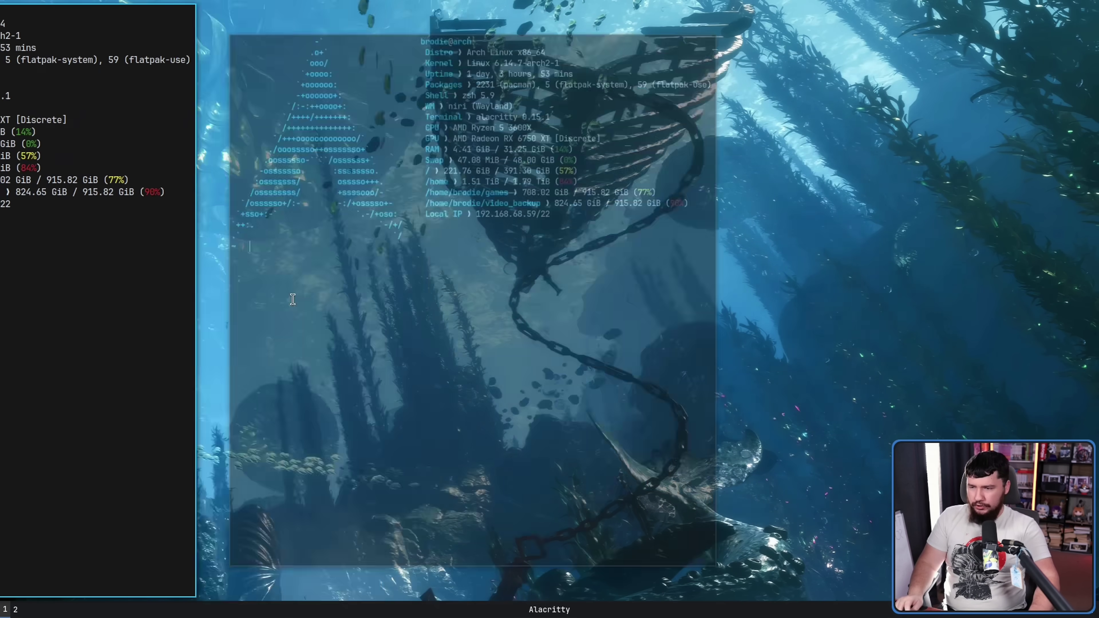
key(super+q)
key(super+q)
key(super+q)
key(super+q)
key(super+q)
key(super+q)
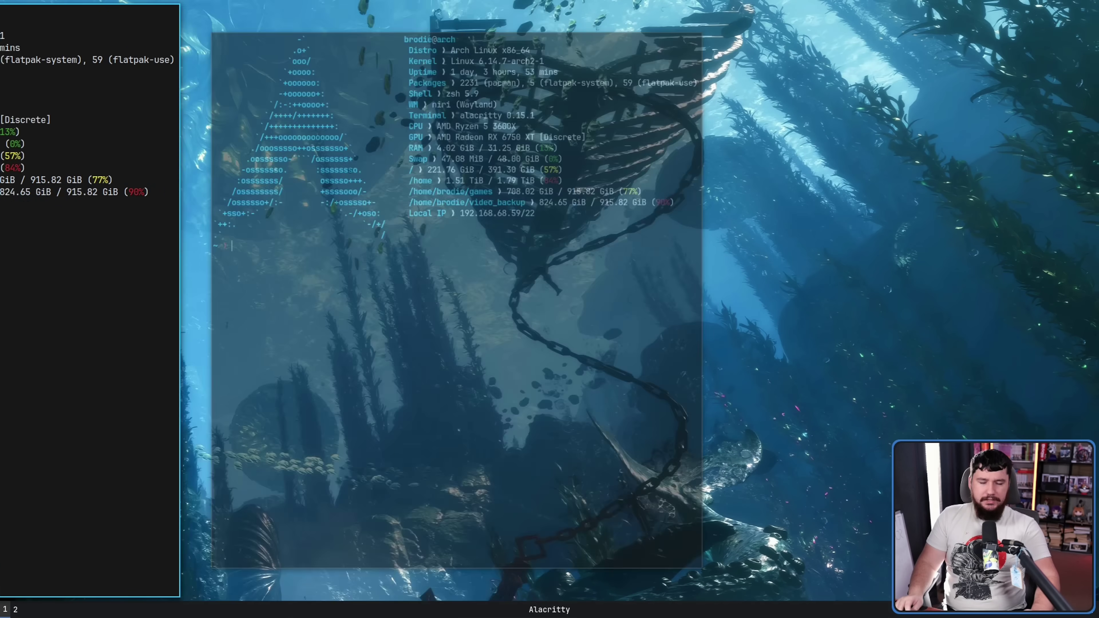
key(super+r)
key(super+r)
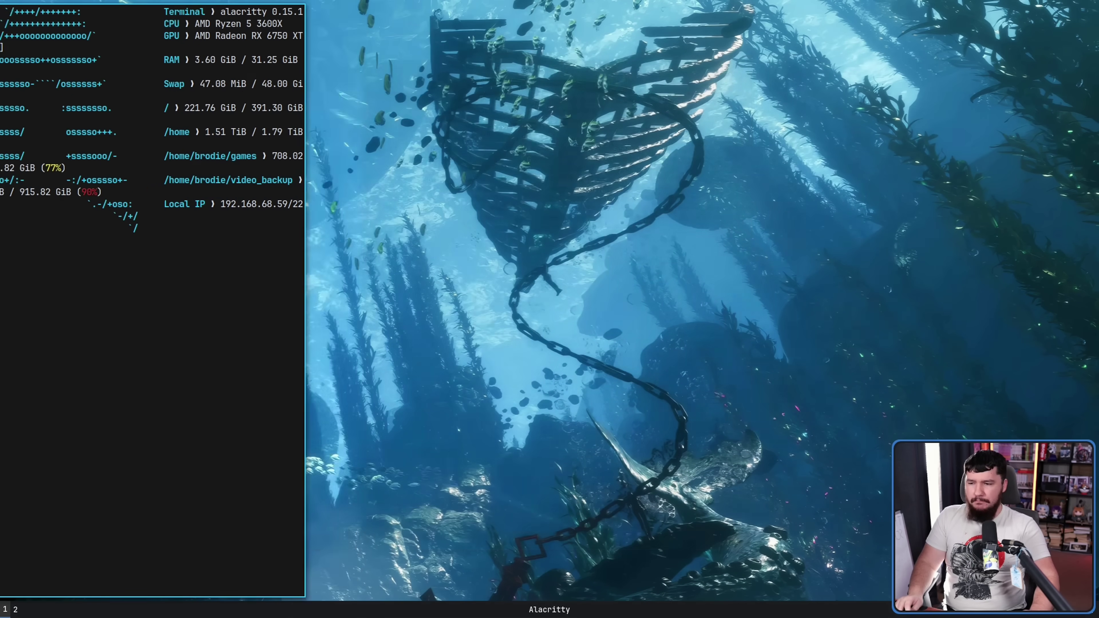
key(super+r)
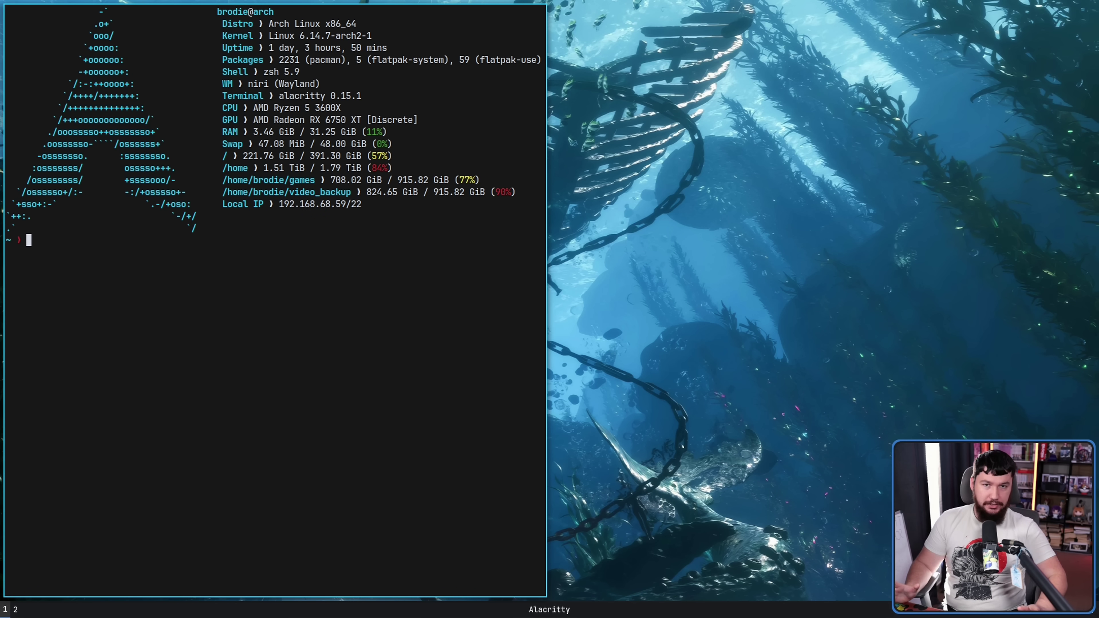
Move the single-terminal column in front of the column with the two stacked terminals.
key(super+Left)
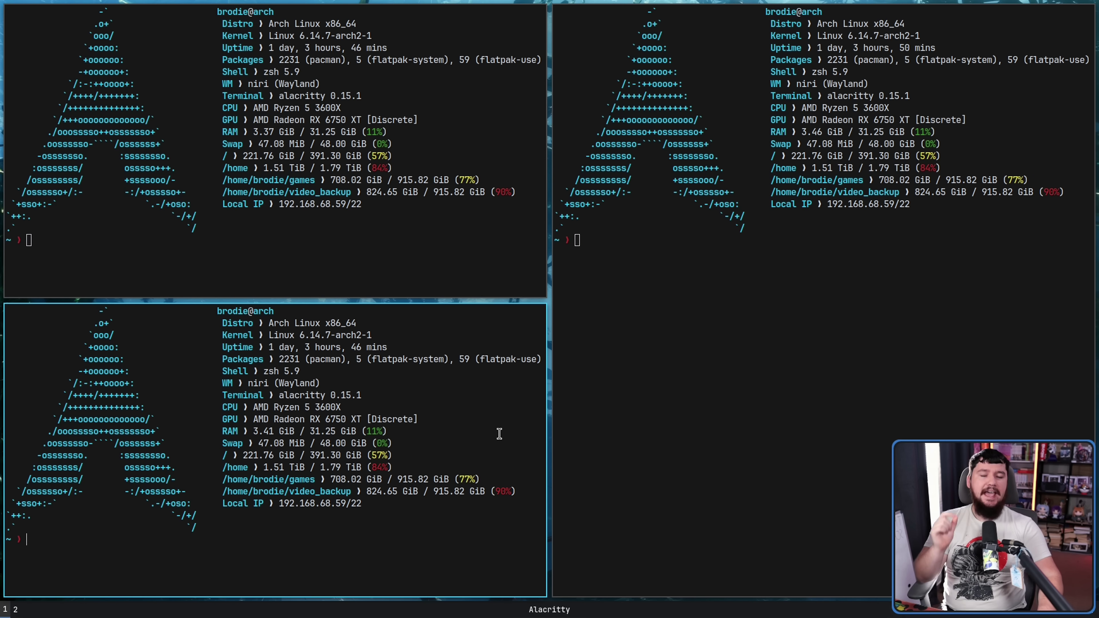
key(super+Right)
key(super+ctrl+Left)
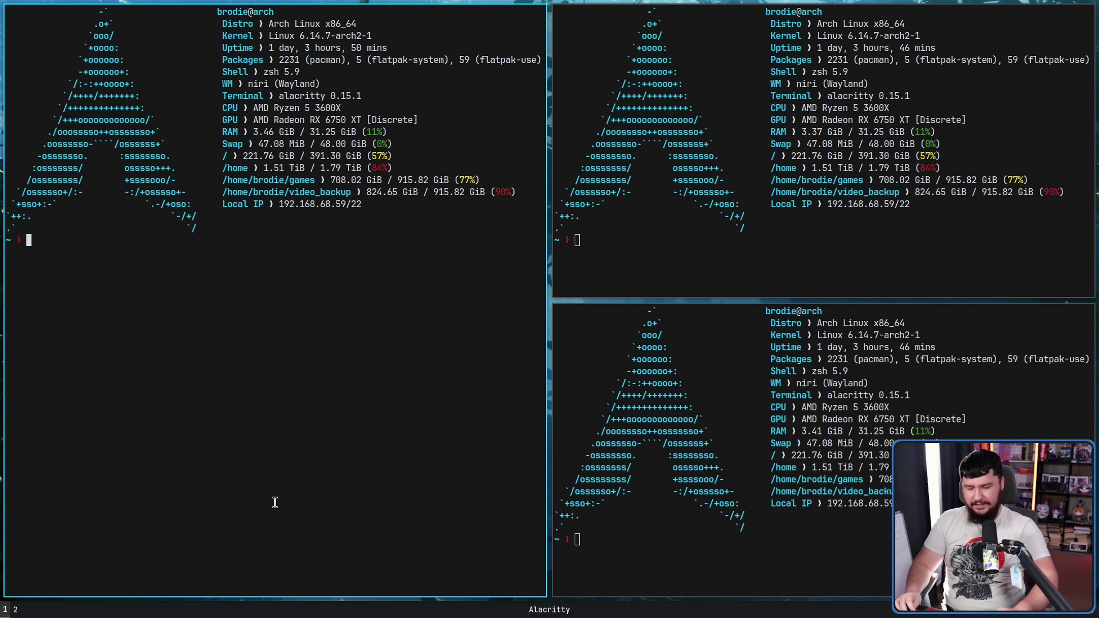
Open a new terminal column between the two, stack the next column's first terminal beneath it and focus that lower terminal.
key(super+t)
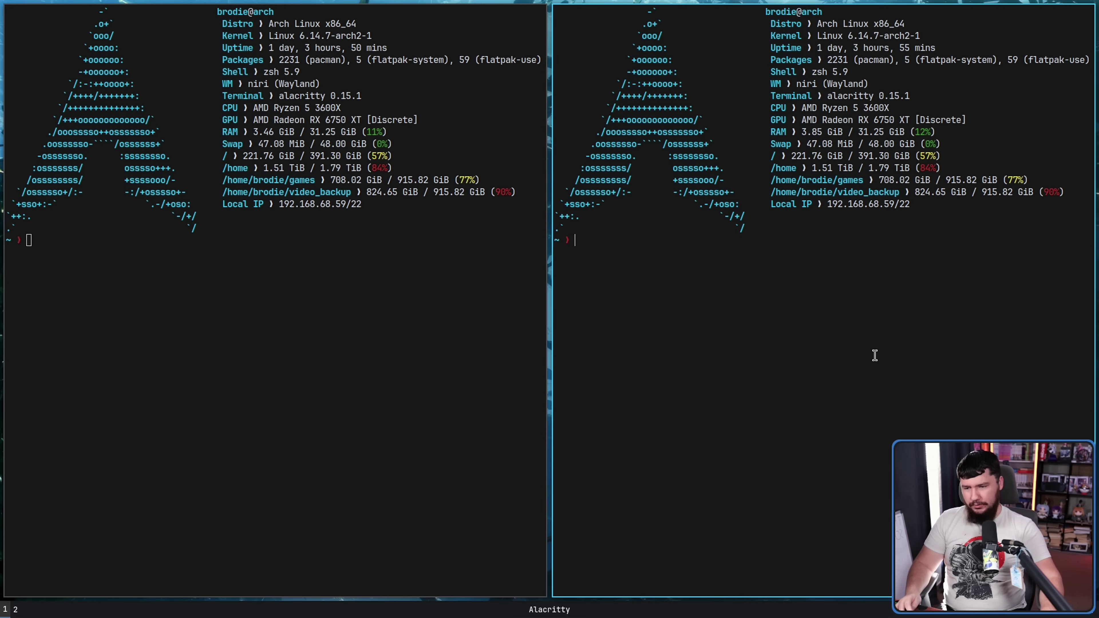
key(super+comma)
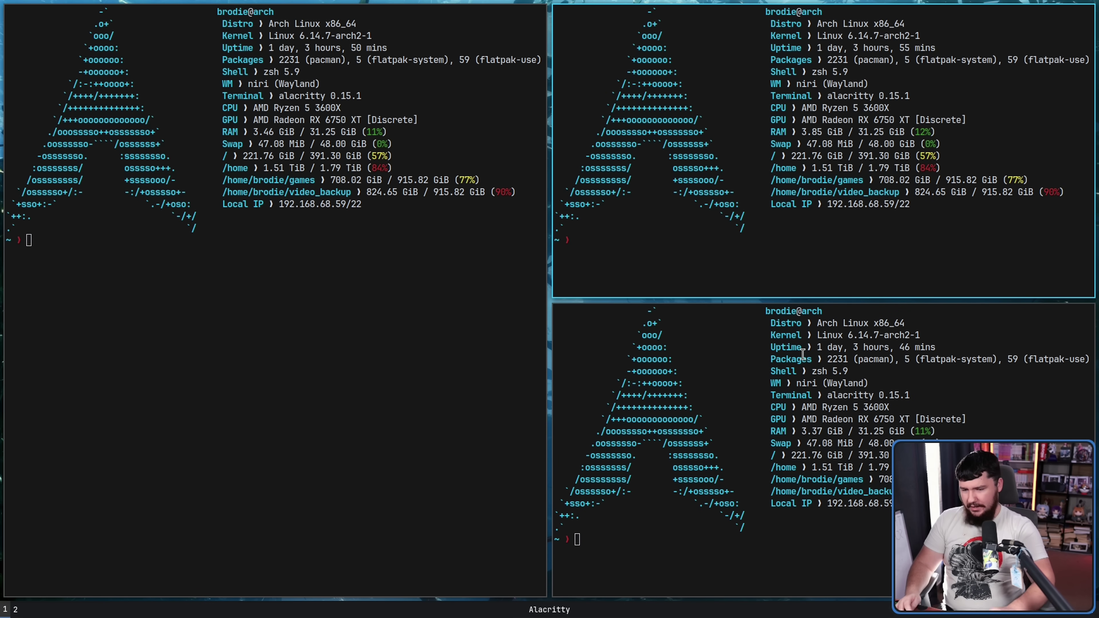
key(super+Down)
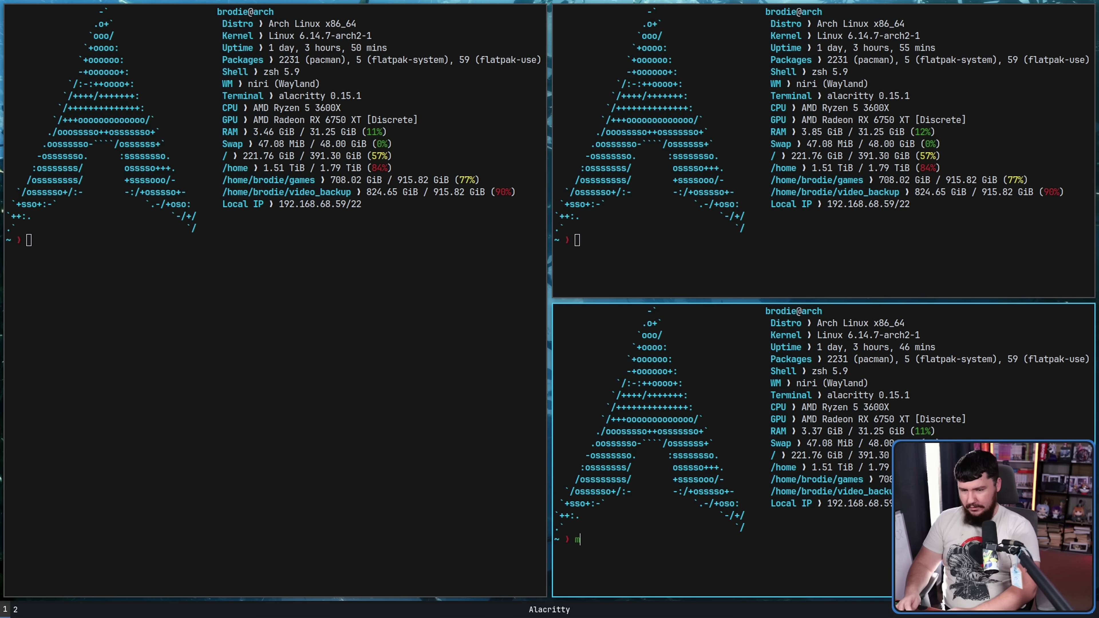
Open a new terminal column after the single-terminal column and stack the following terminals beneath it to form a stack of four.
key(super+comma)
key(super+t)
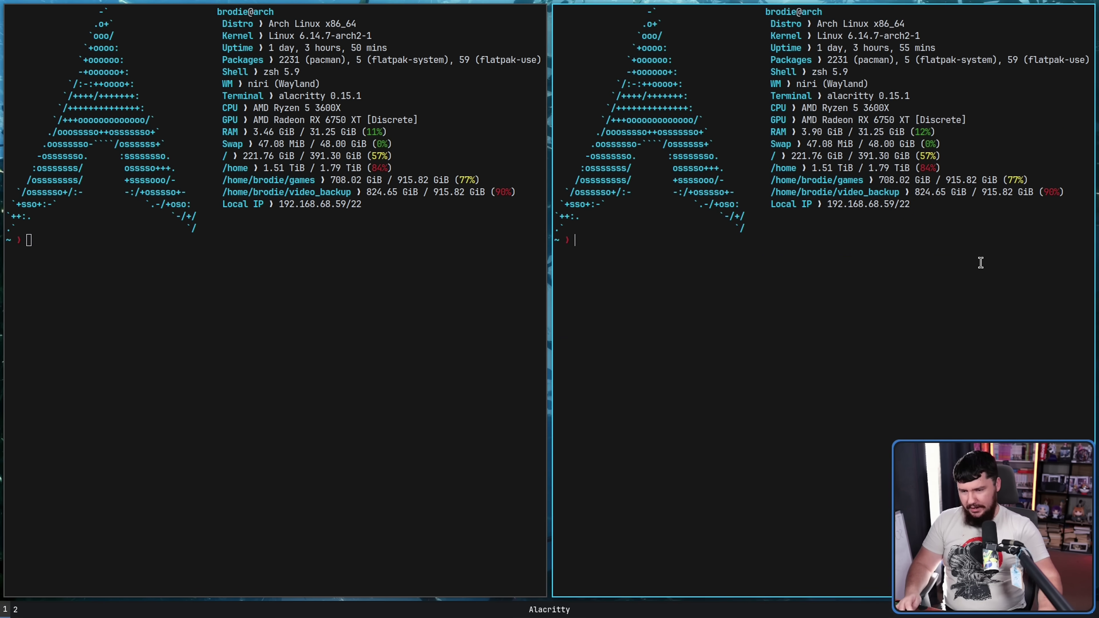
key(super+Return)
click(781, 384)
key(super+Return)
text(m)
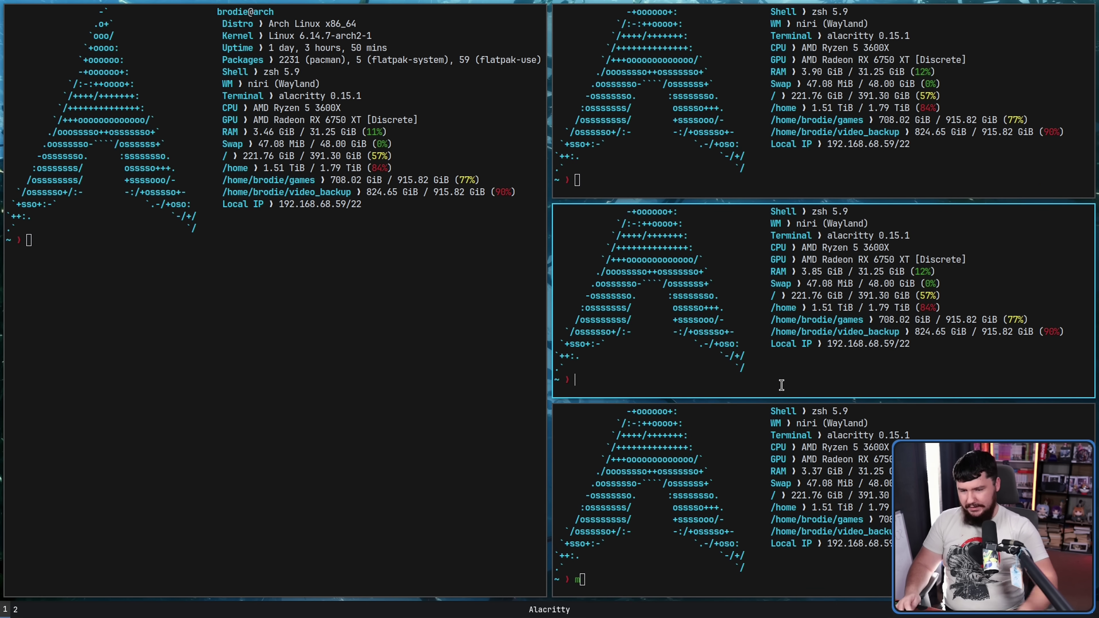
key(super+Return)
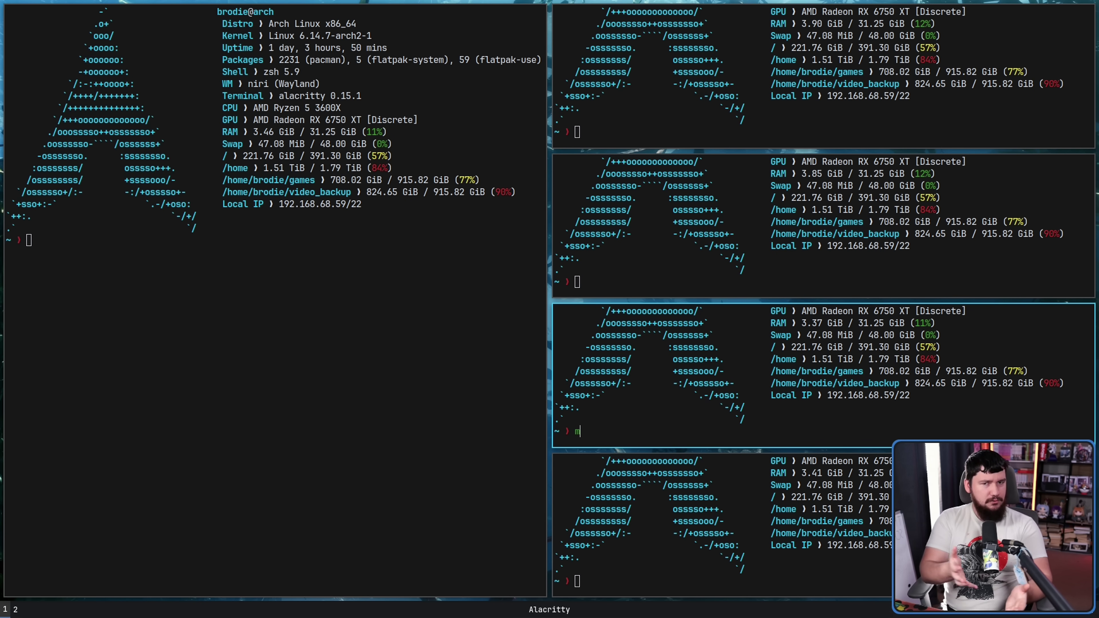
Open a new terminal from the single-terminal column and stack it beneath that column's terminal.
click(314, 292)
key(super+t)
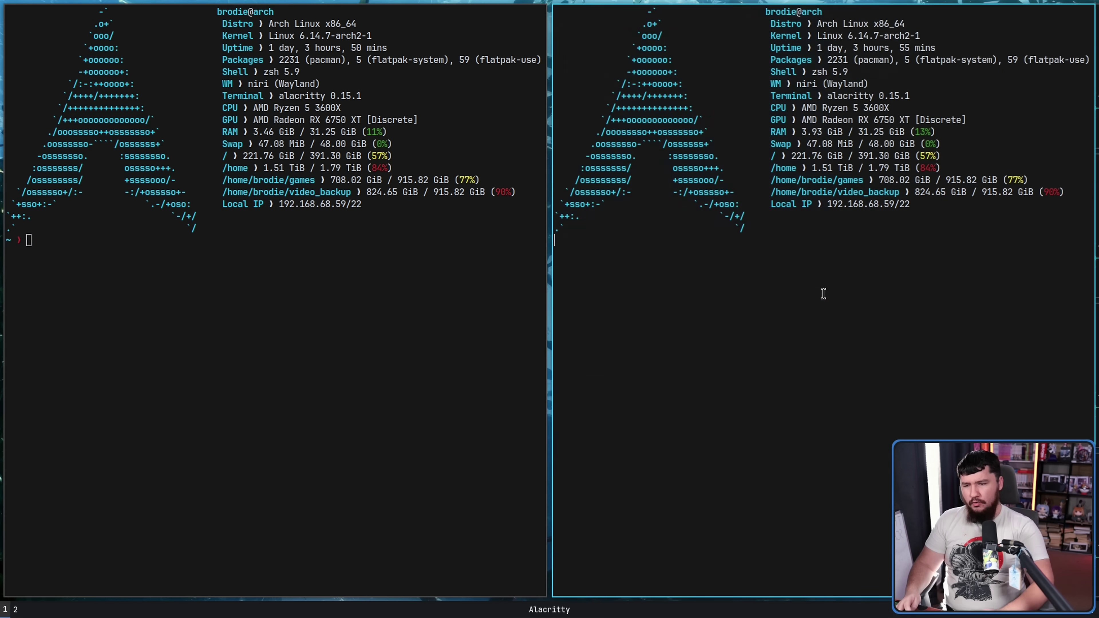
click(409, 283)
key(super+comma)
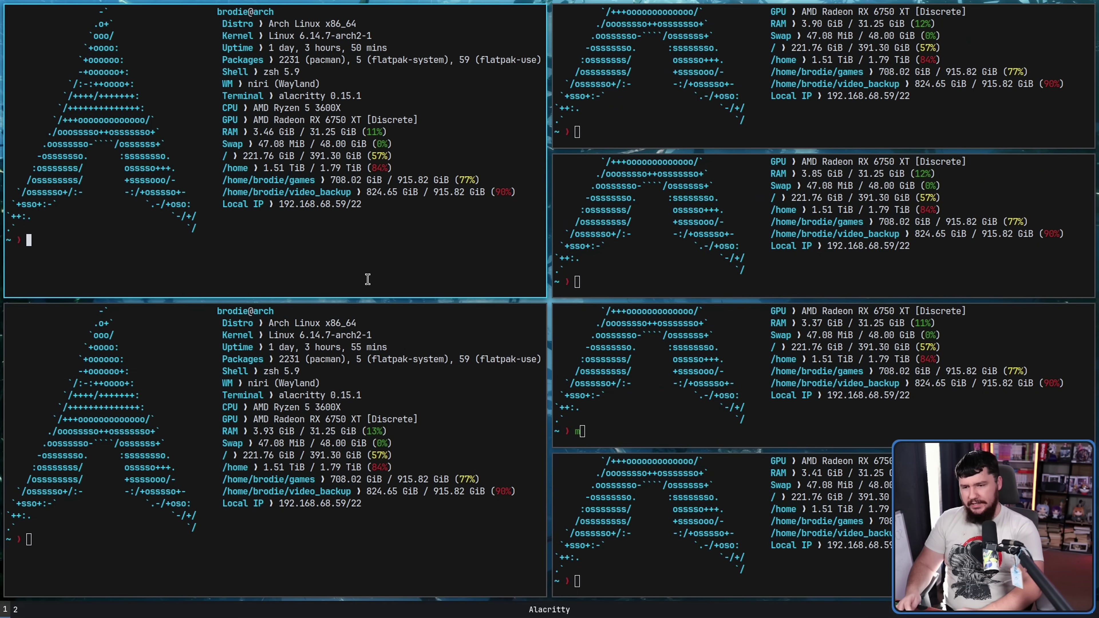
Close the third terminal in the stack of four and focus the middle one of those left.
key(super+q)
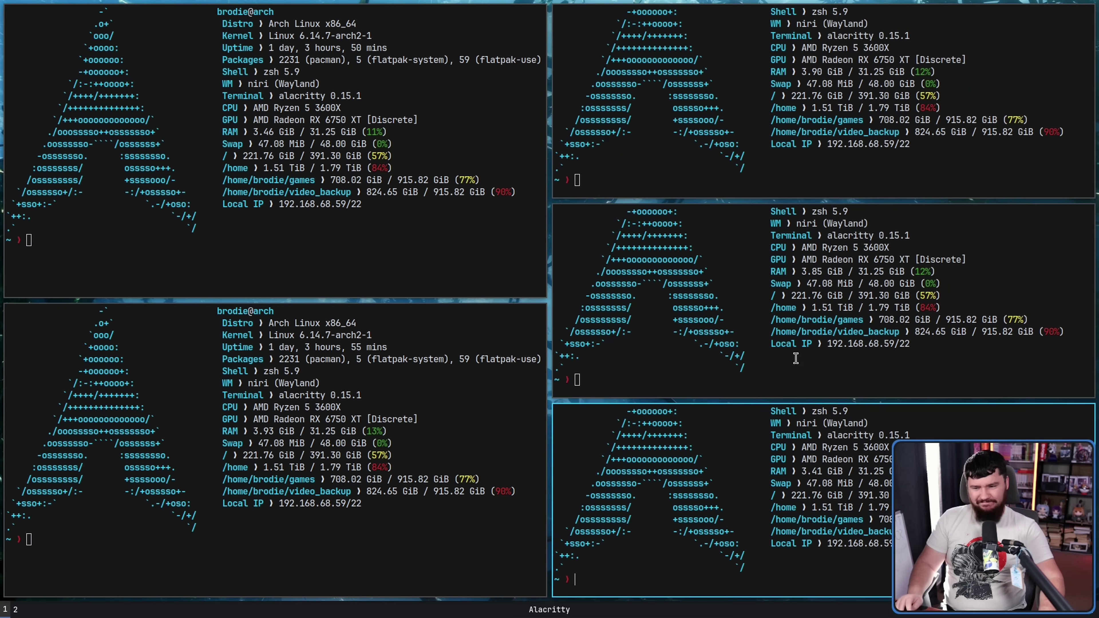
click(703, 485)
click(759, 379)
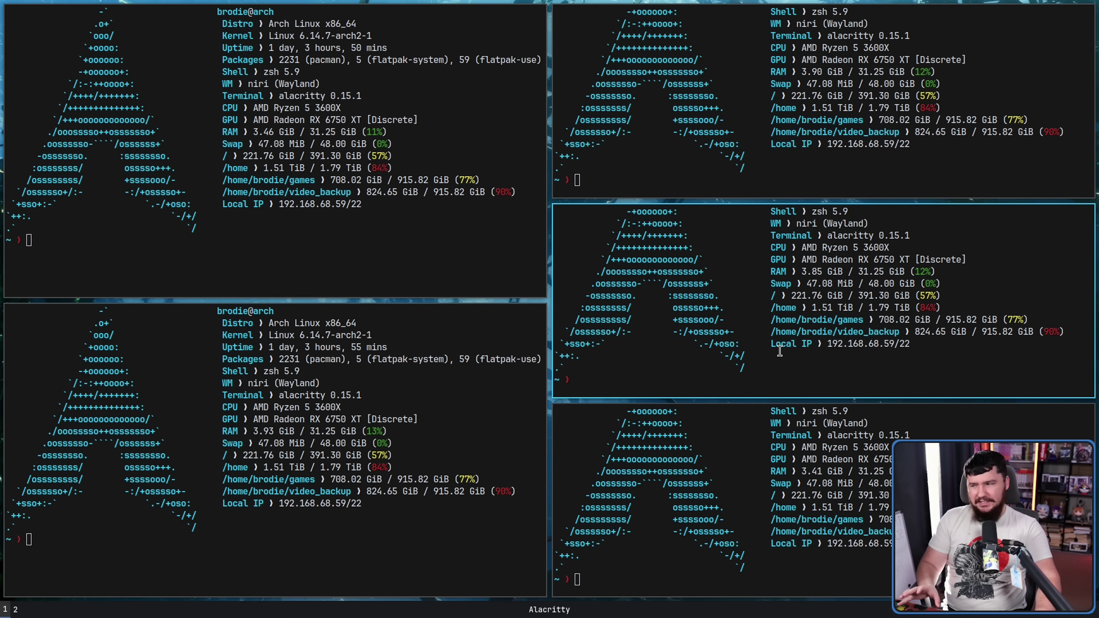
Open a new terminal column after the three-terminal stack and move the focus back and forth across the columns.
key(super+Page_Down)
key(super+Page_Up)
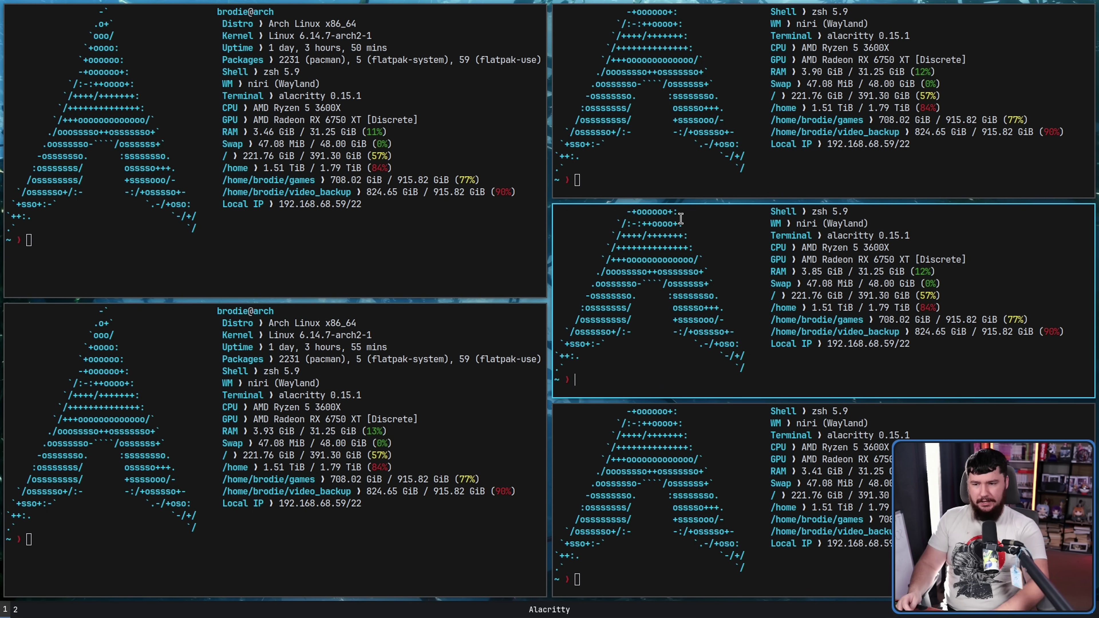
key(super+t)
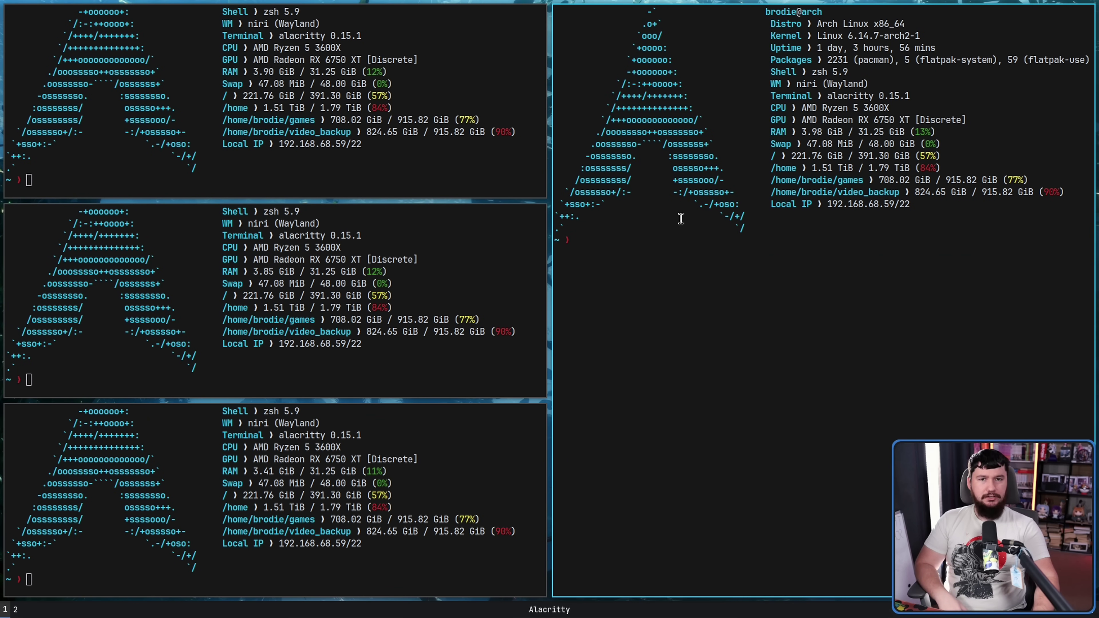
key(super+Left)
key(super+Left)
key(super+Right)
key(super+Right)
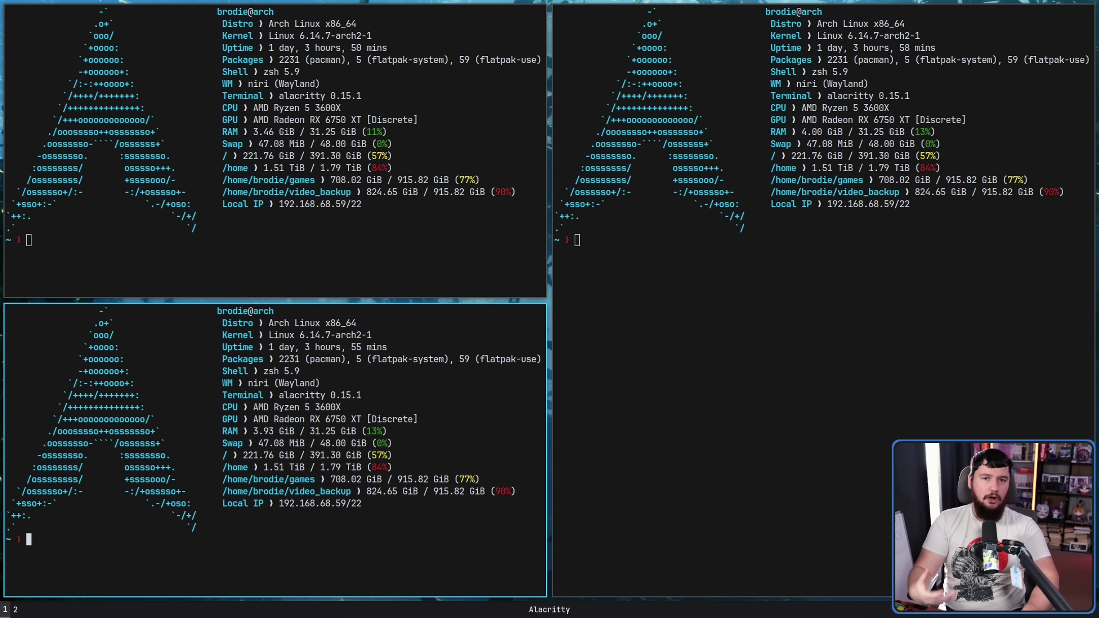
Move the focus repeatedly between the two-terminal stack and the following single-terminal columns to see how the workspace scrolls.
click(734, 353)
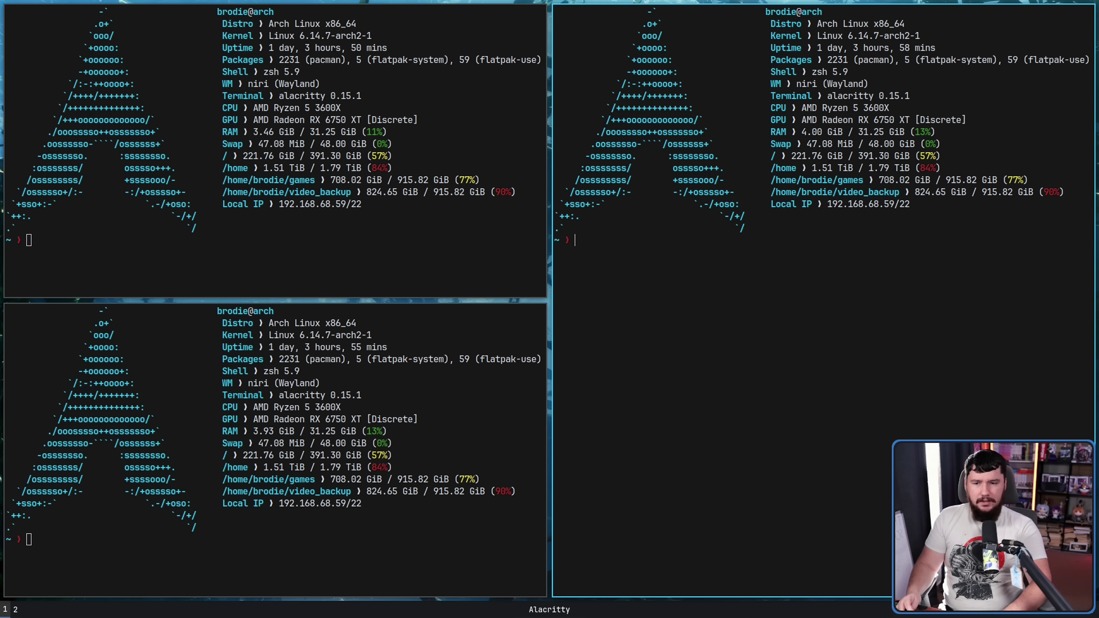
key(super+l)
key(super+h)
key(super+h)
key(super+l)
key(super+l)
key(super+h)
key(super+l)
key(super+h)
key(super+l)
key(super+h)
key(super+h)
key(super+l)
key(super+l)
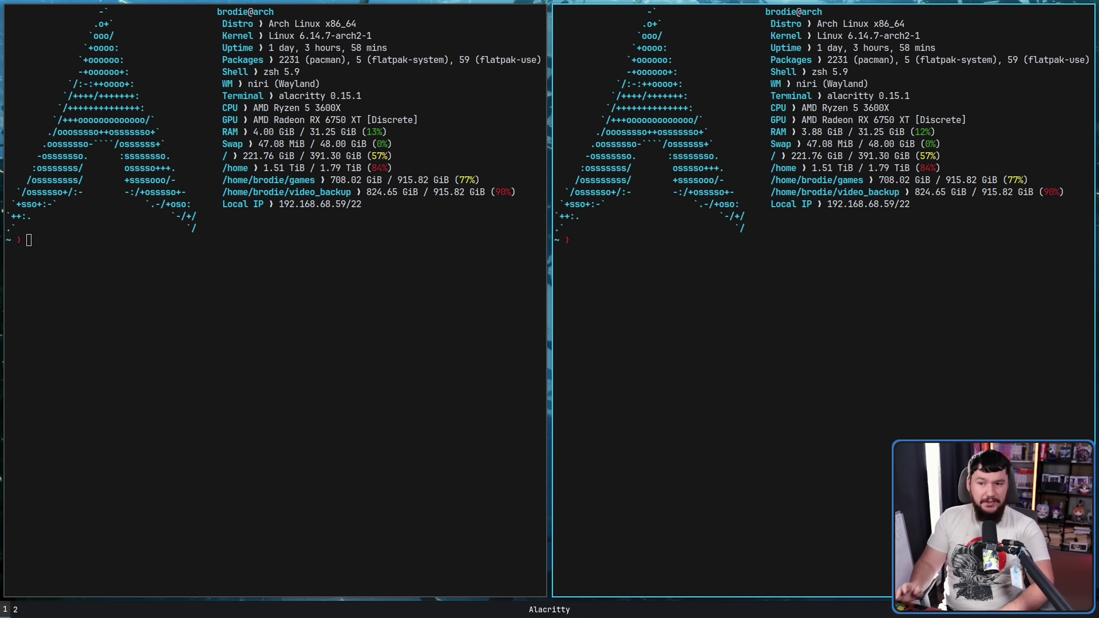
key(super+h)
key(super+h)
key(super+l)
Open another terminal column right after the two-terminal stack and toggle the neighbouring single-terminal column between full and half width.
key(super+f)
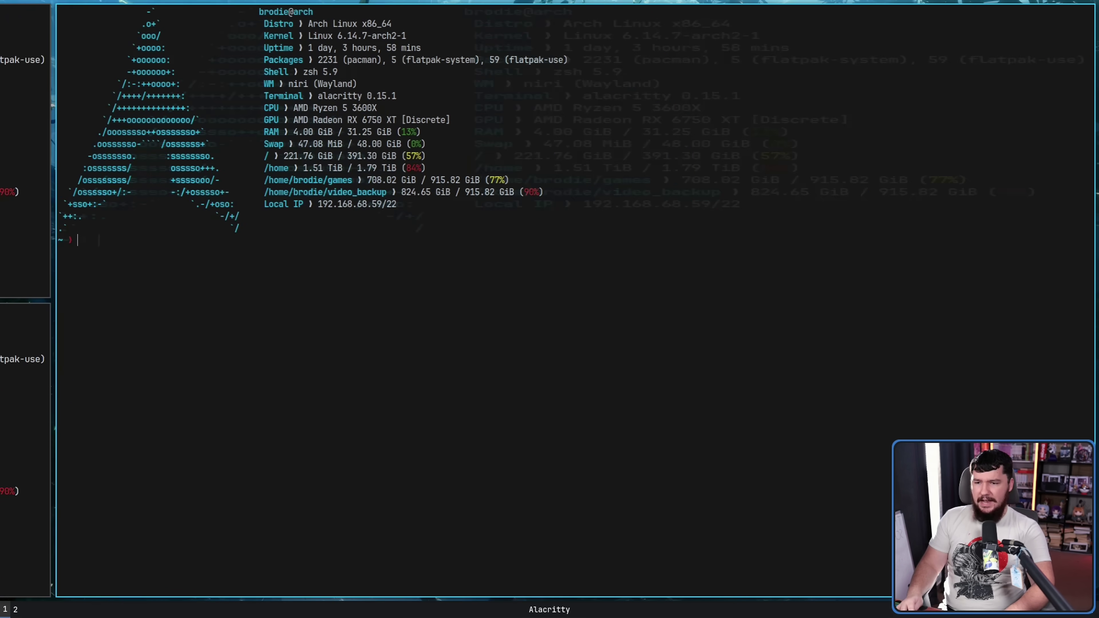
key(super+t)
key(super+f)
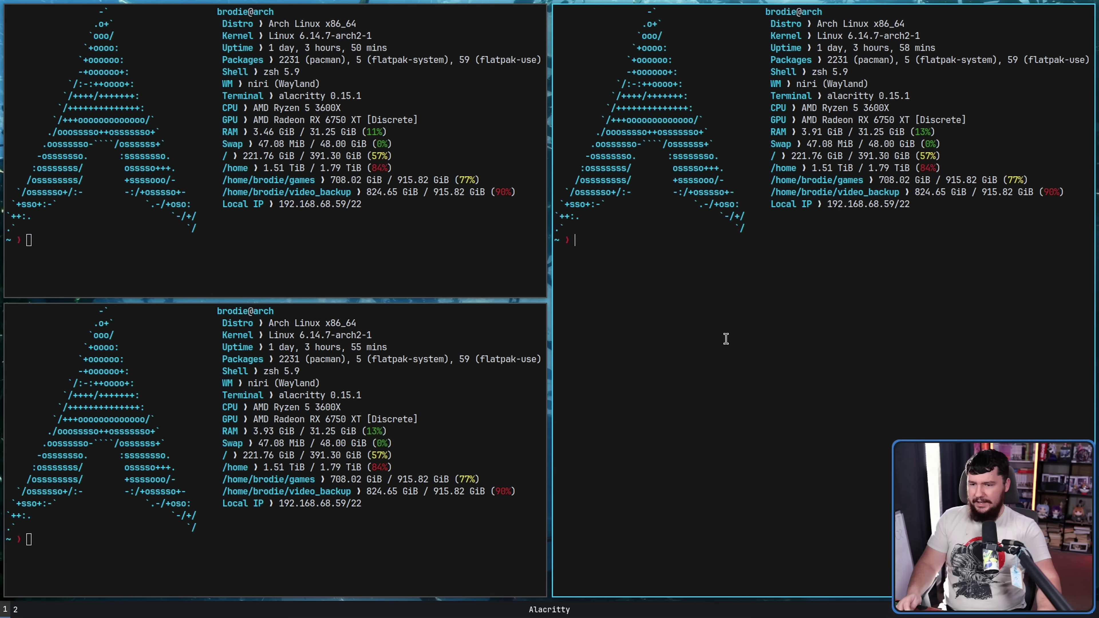
key(super+f)
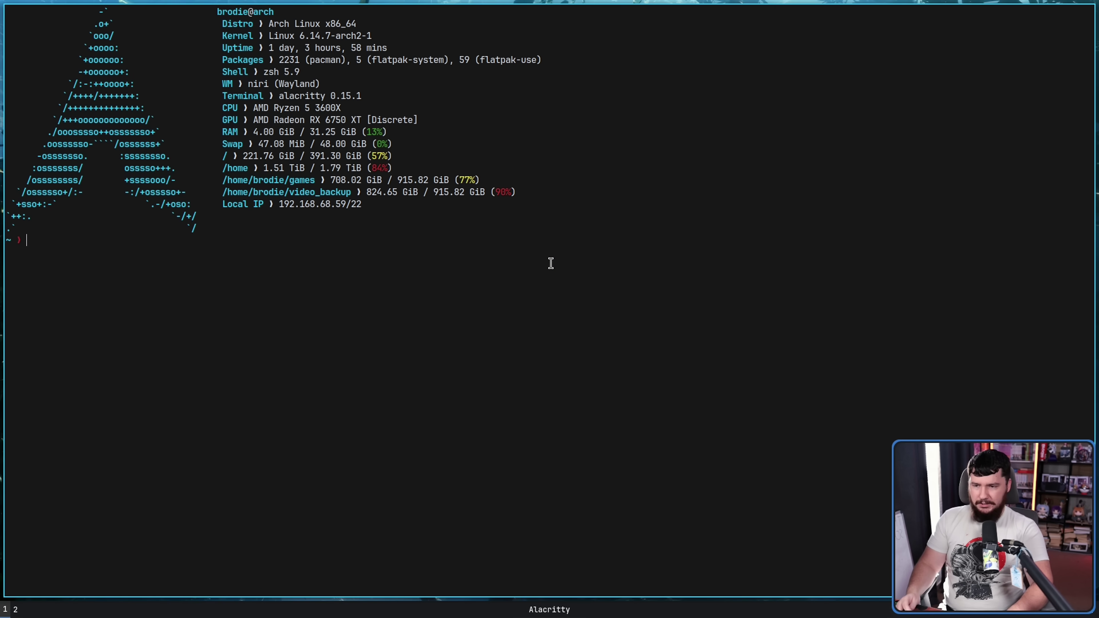
key(super+f)
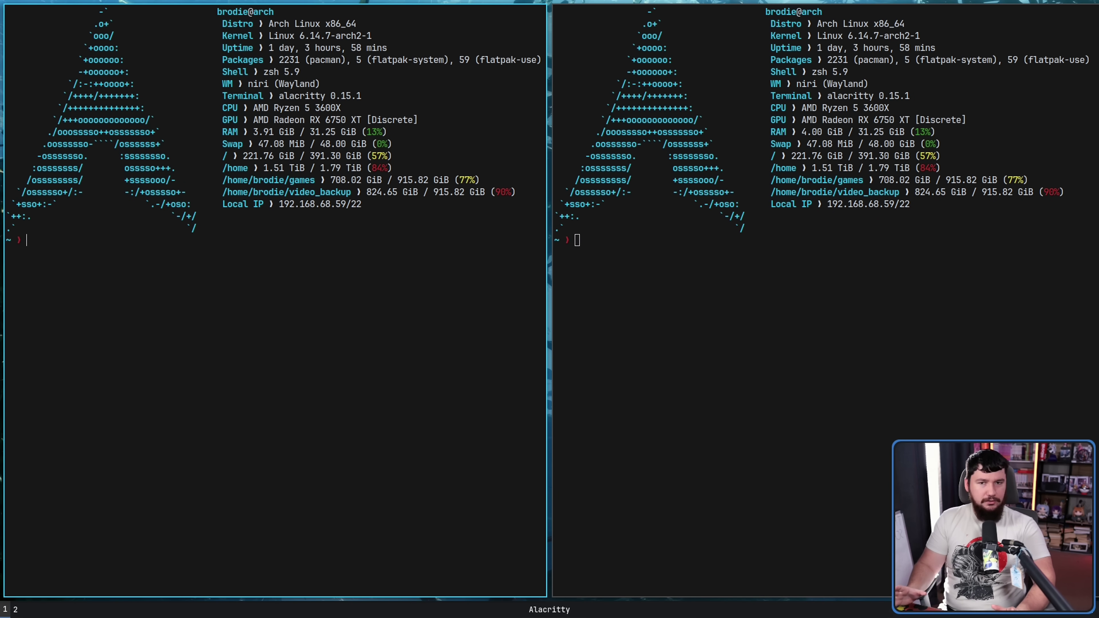
Expand the last two single-terminal columns to the full width of the screen.
key(super+f)
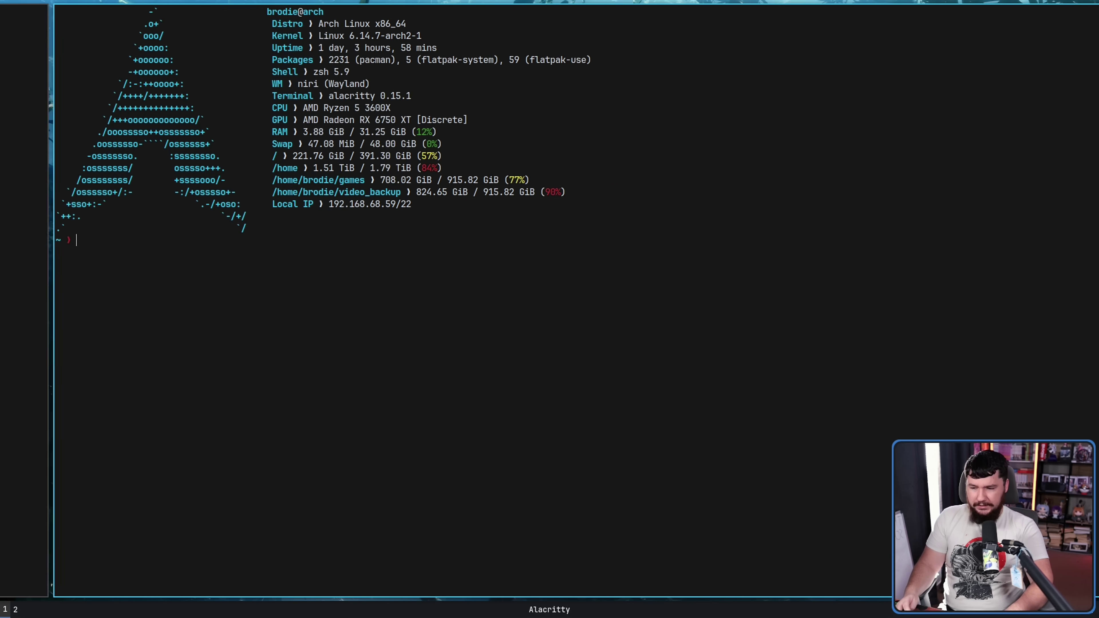
key(super+f)
key(super+f)
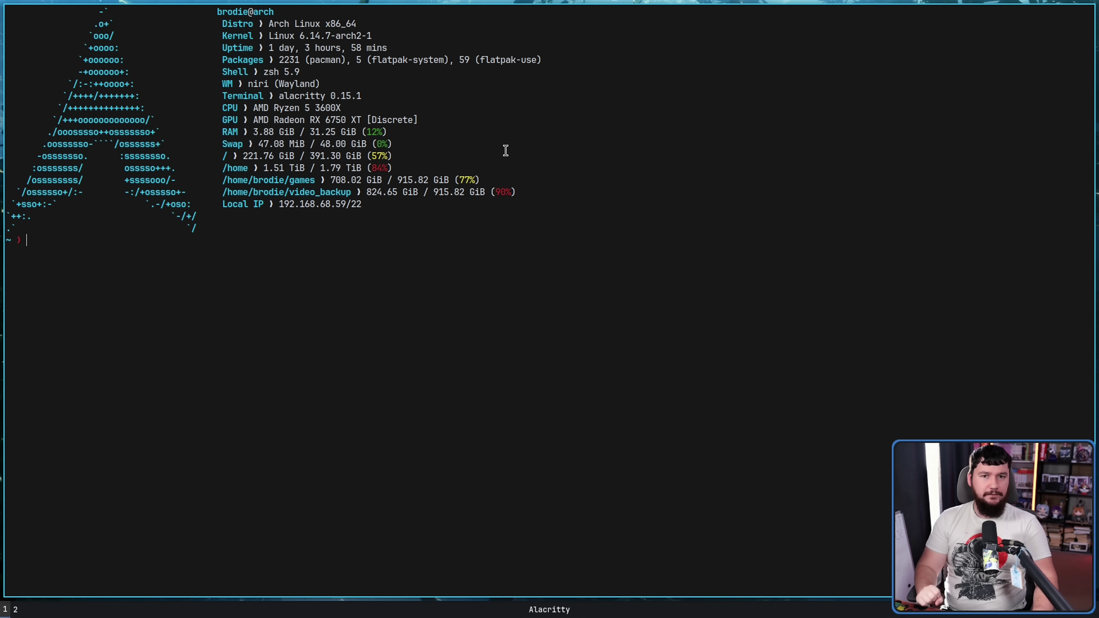
key(super+f)
key(super+f)
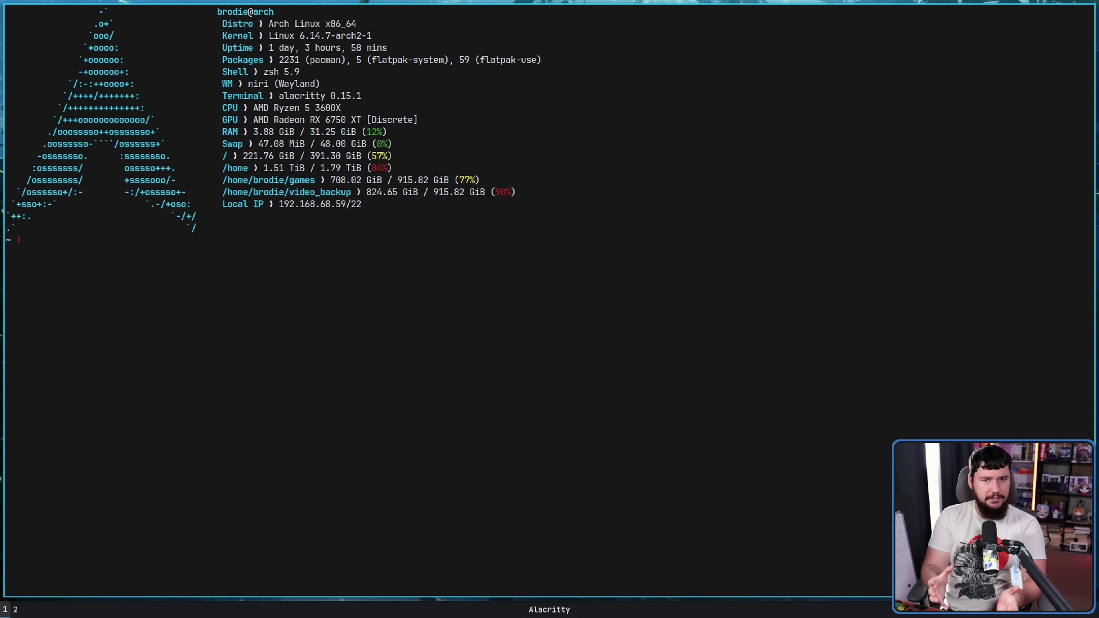
Float the two full-width terminals and enlarge the smaller floating one towards its lower edge and side.
key(super+t)
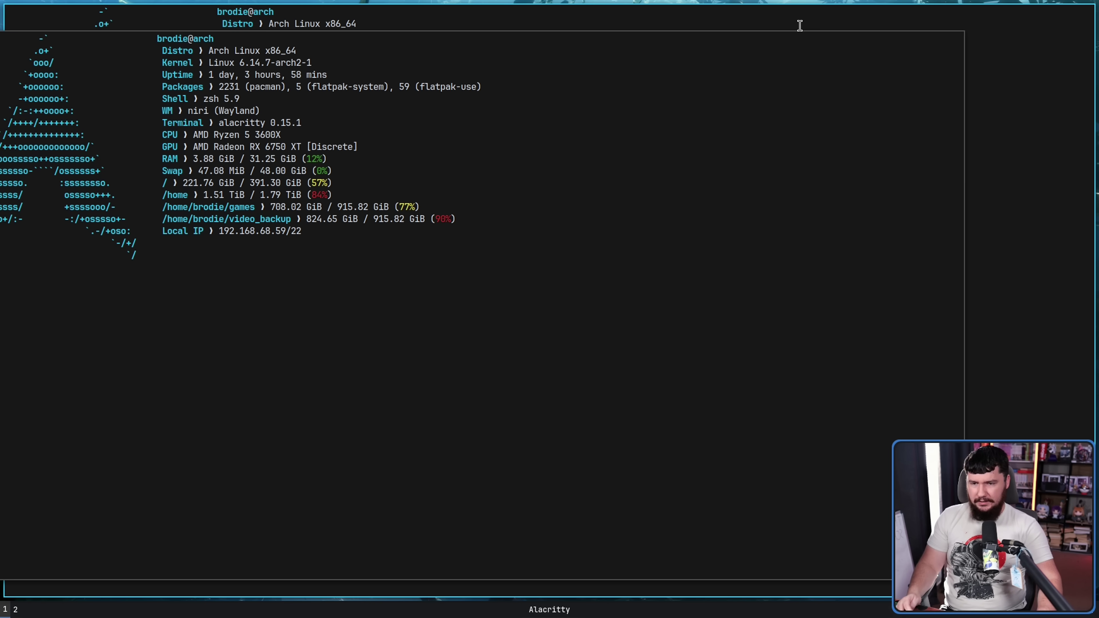
key(super+t)
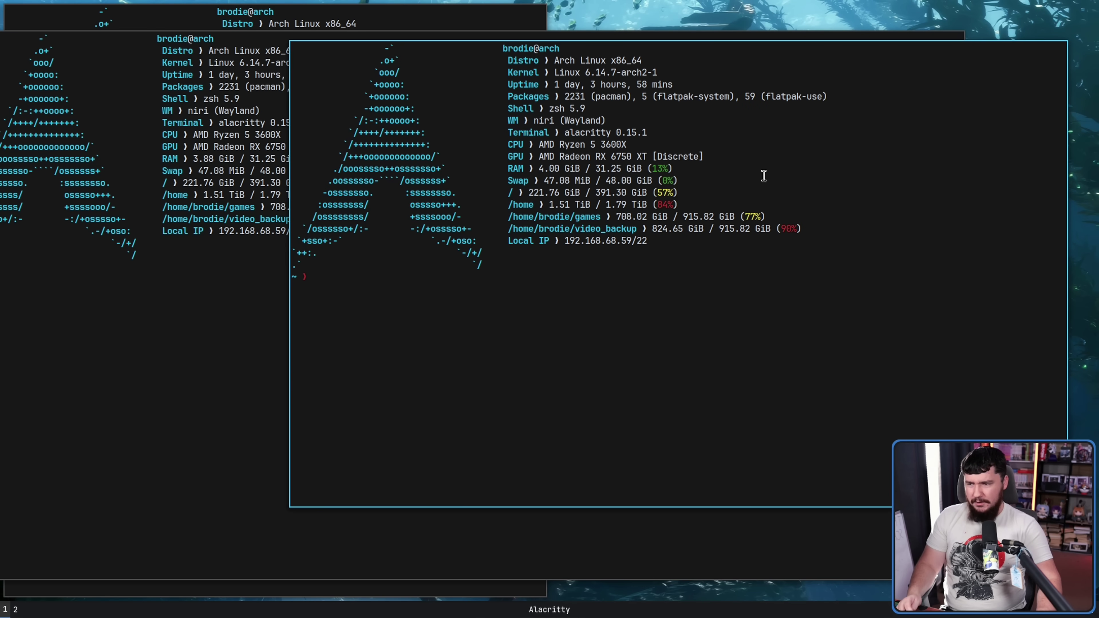
drag(308, 368, 71, 517)
drag(256, 435, 292, 405)
Narrow both floating terminals, one of them to about a quarter of the screen, and return both to the tiled layout.
key(super+t)
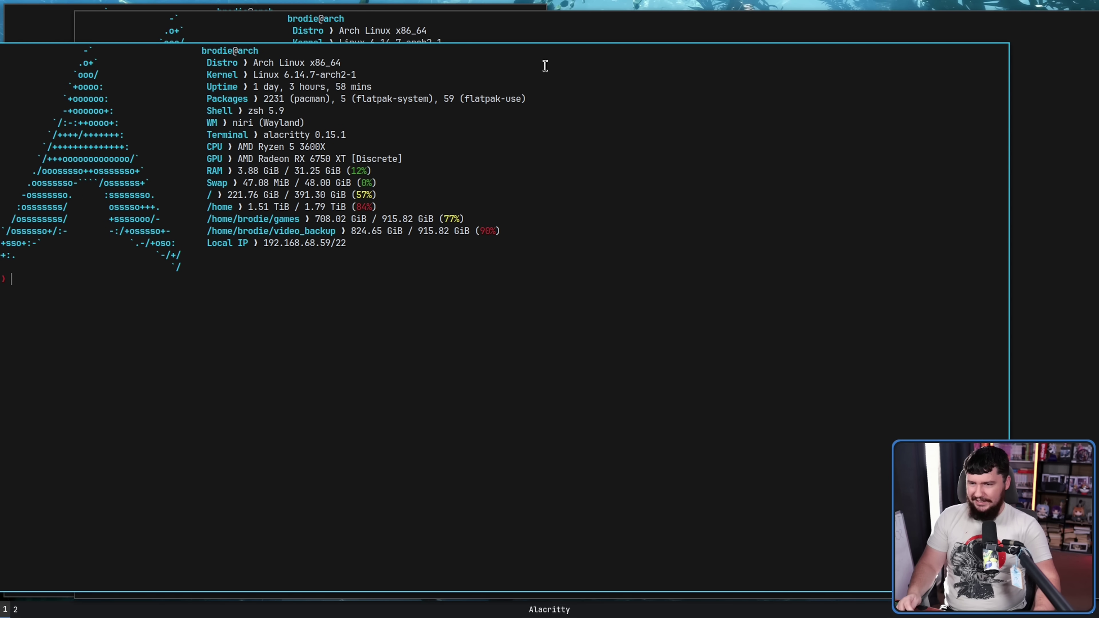
drag(967, 146, 238, 141)
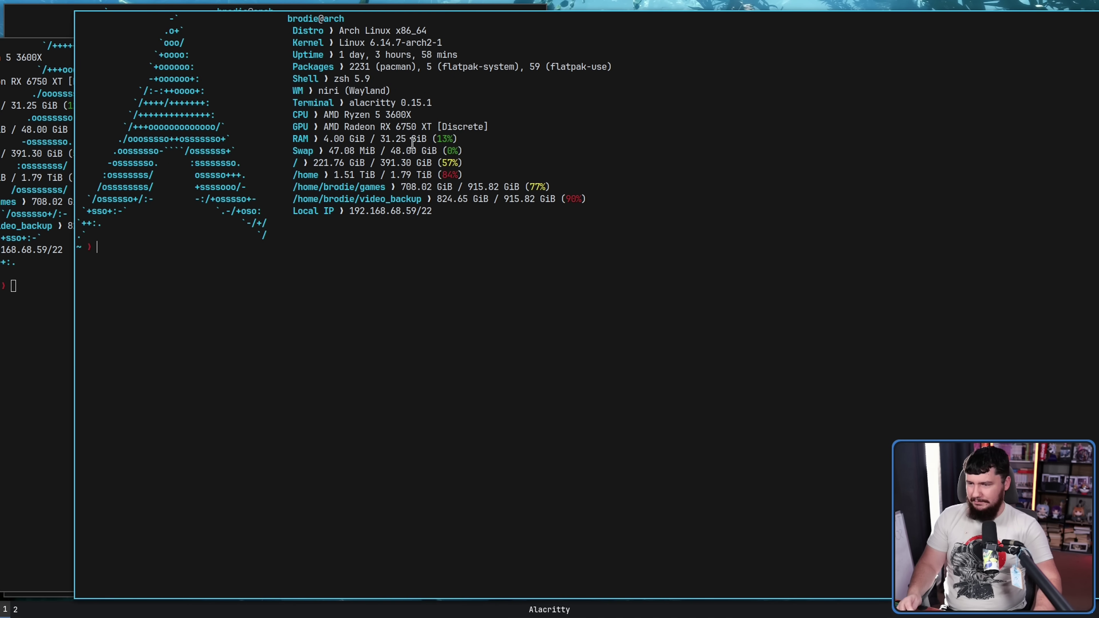
drag(161, 140, 502, 153)
drag(804, 248, 689, 233)
key(super+v)
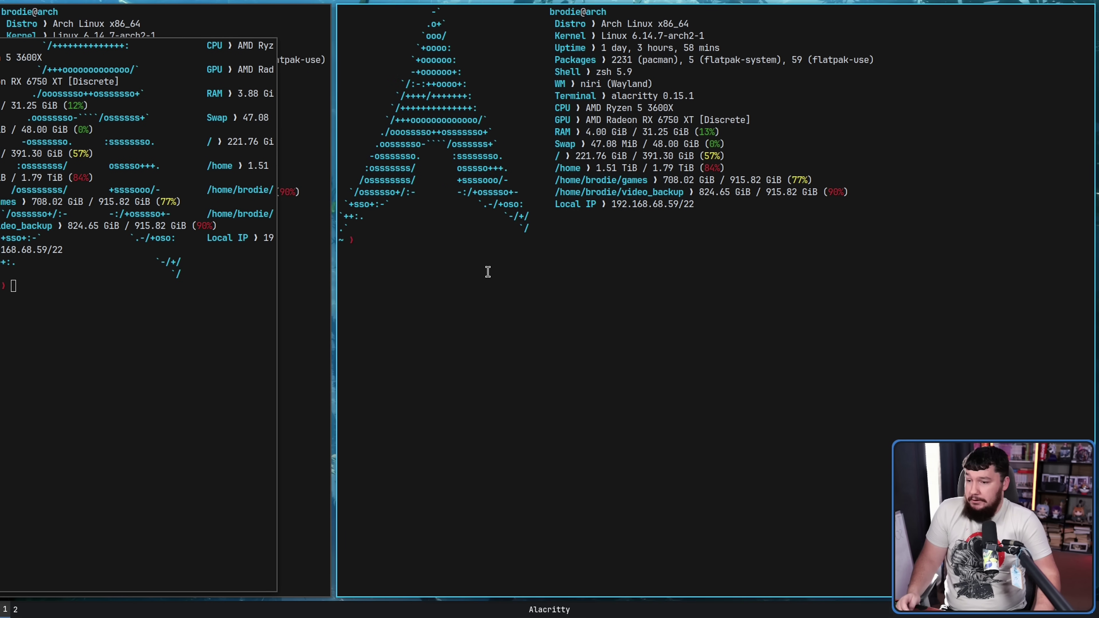
key(super+v)
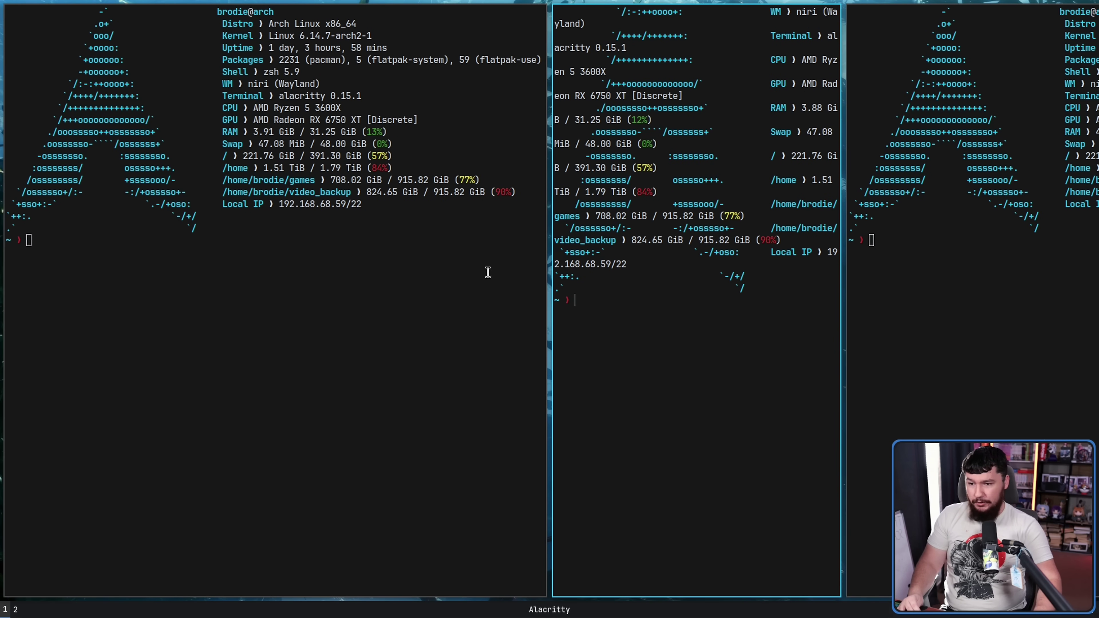
Run lf in the narrow terminal and btop in the one after it, expanding both columns to full width.
key(super+f)
text(lf)
key(Return)
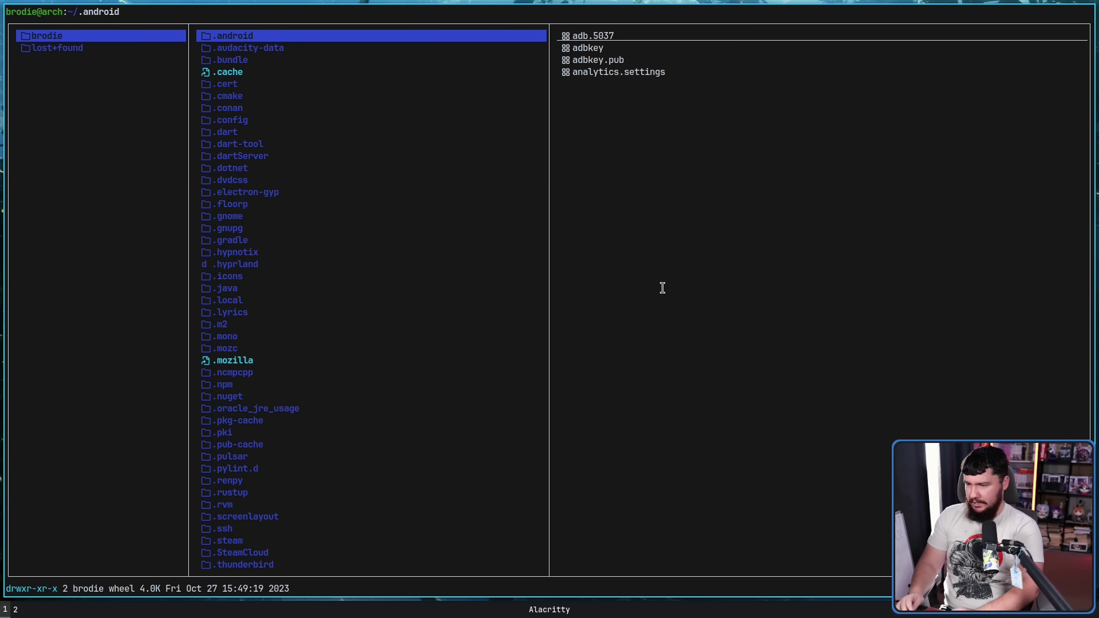
key(super+l)
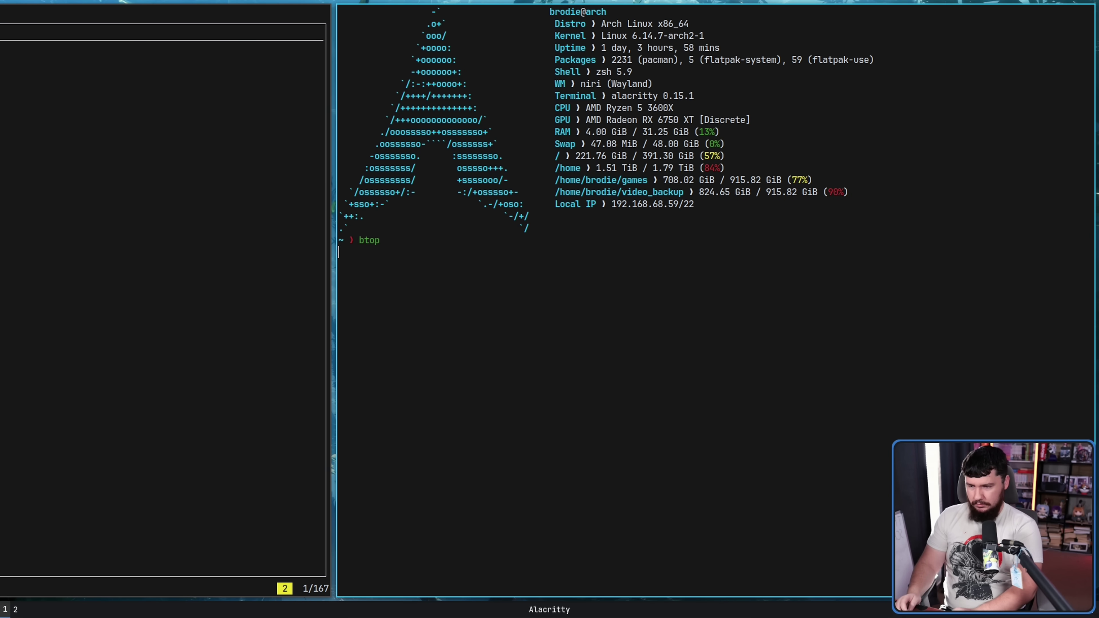
key(super+f)
Switch the focus back and forth between the full-width lf and btop columns.
key(super+h)
key(super+l)
key(super+Left)
key(super+Right)
key(super+Left)
key(super+Right)
key(super+Left)
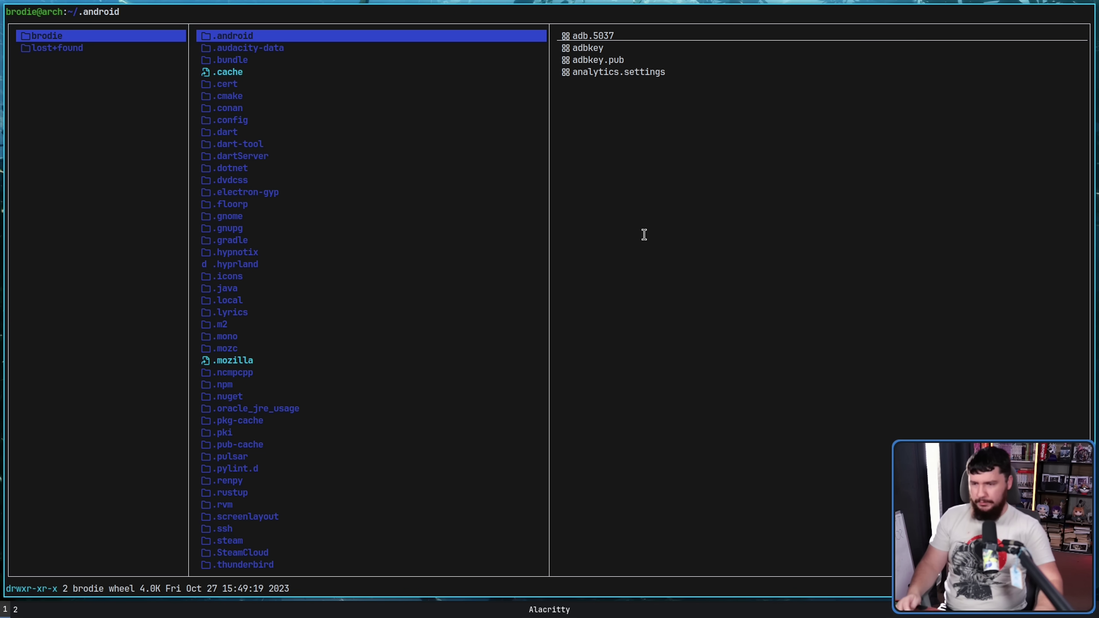
key(super+Right)
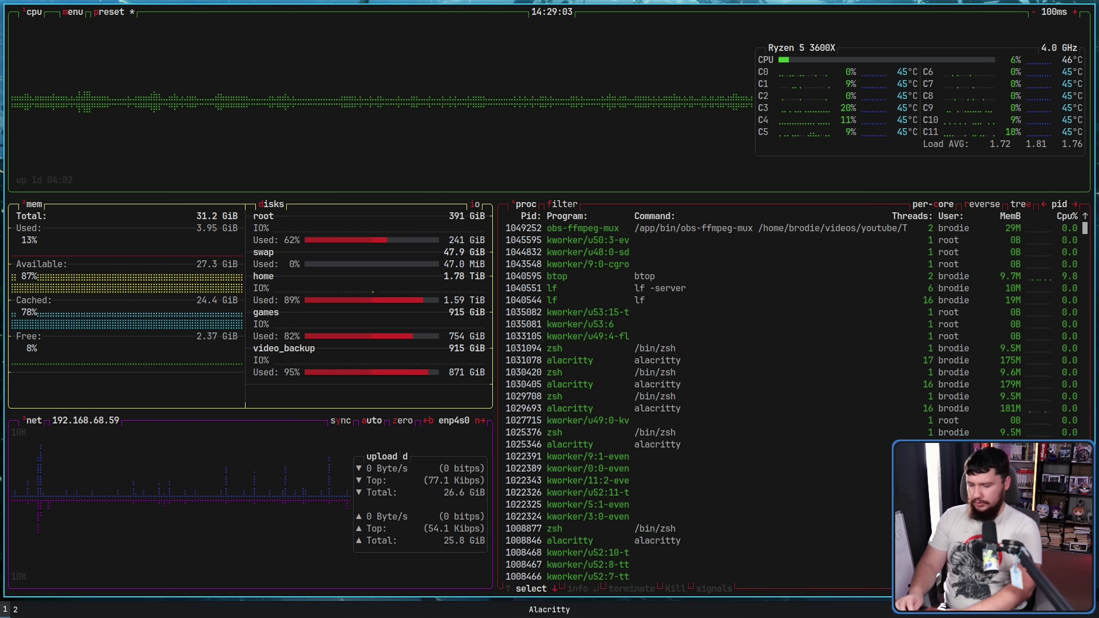
Reduce the btop column to half width and move it so it directly follows the single-terminal column.
key(super+f)
key(super+Left)
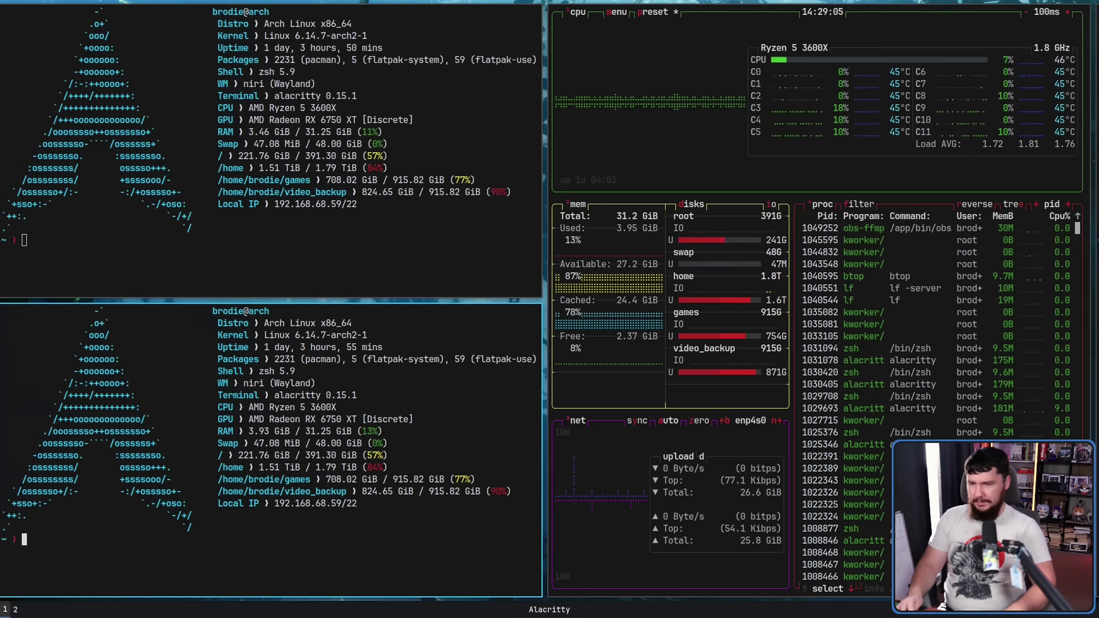
key(super+Right)
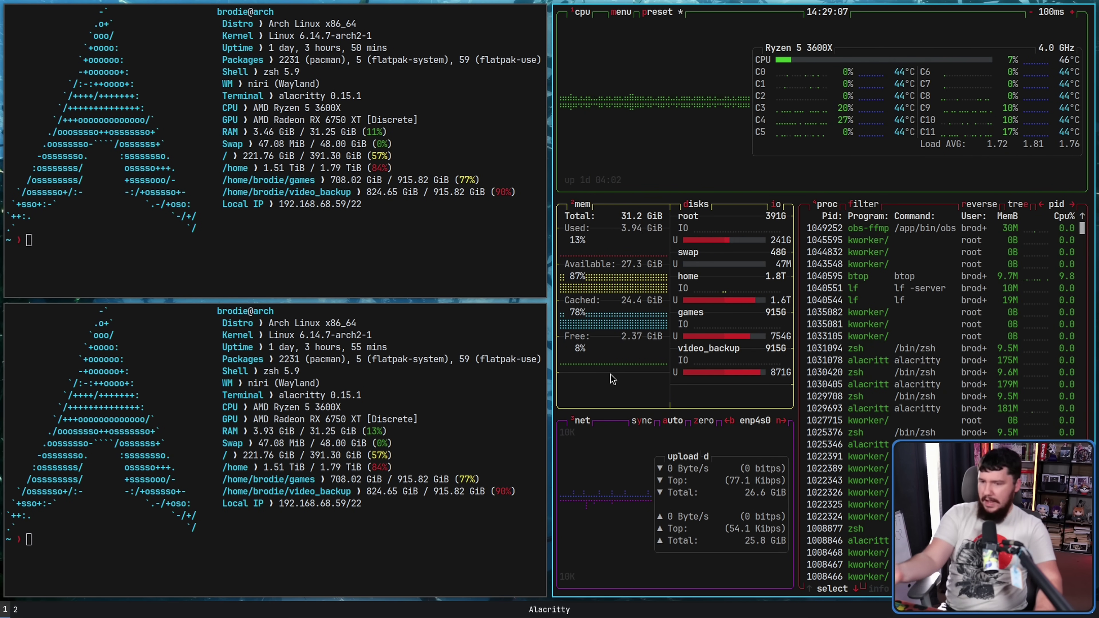
key(super+ctrl+Right)
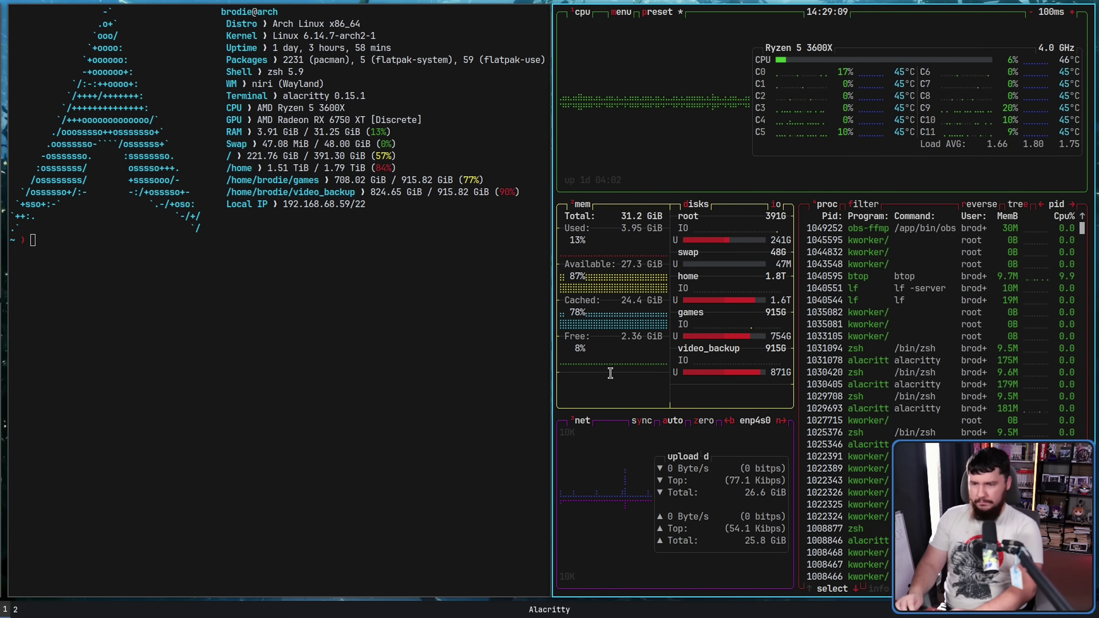
Stack the btop window beneath the terminal in the preceding column.
key(super+Left)
key(super+Right)
key(super+Left)
key(super+comma)
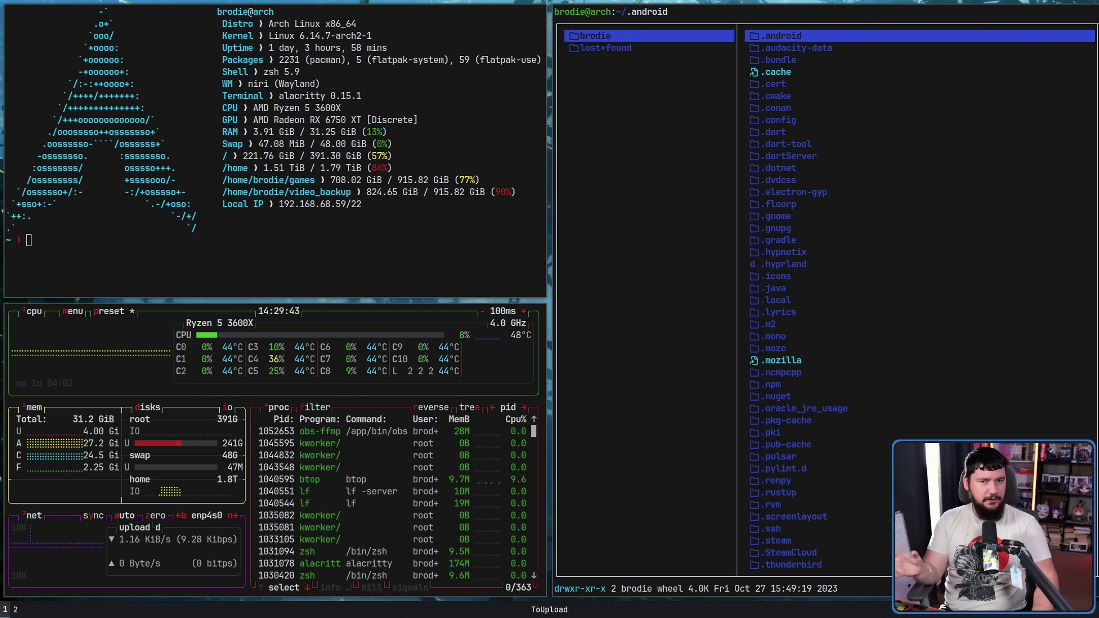
Set the lf column to half width and focus the terminal stacked above btop.
key(super+f)
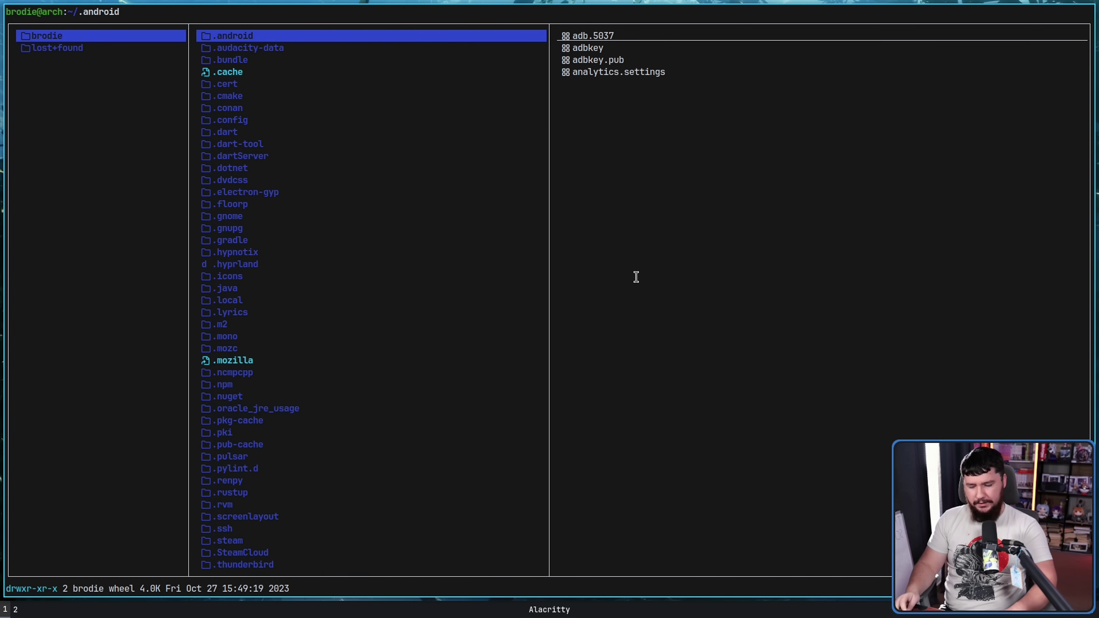
key(super+f)
key(super+h)
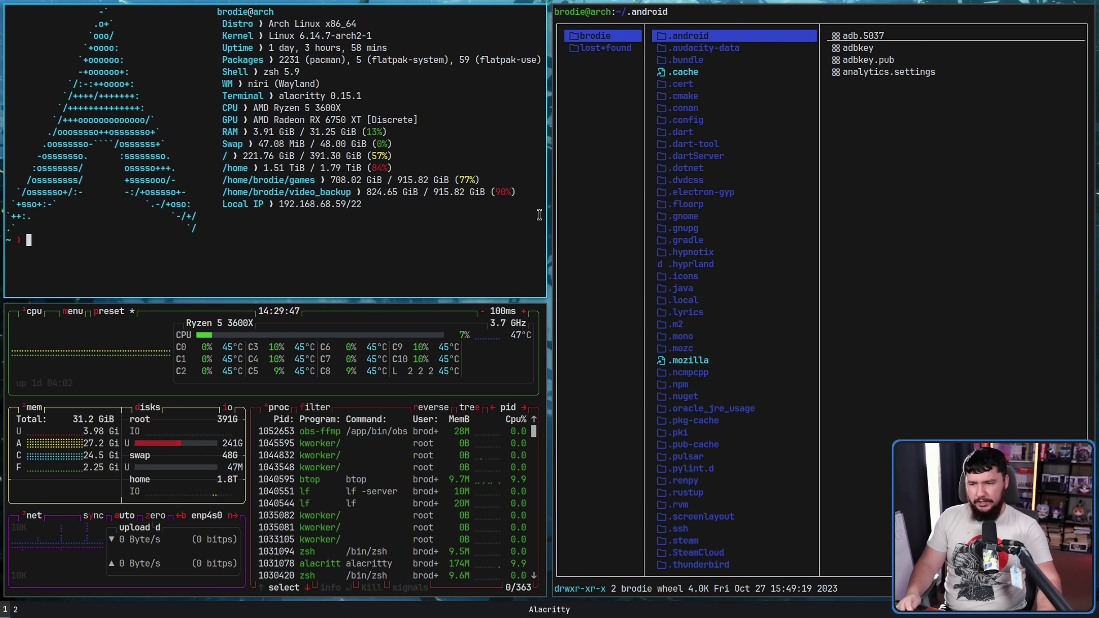
Focus the single-terminal column, expand it to full width and enlarge its text by three steps.
drag(704, 212, 348, 298)
drag(278, 305, 819, 262)
drag(577, 163, 660, 196)
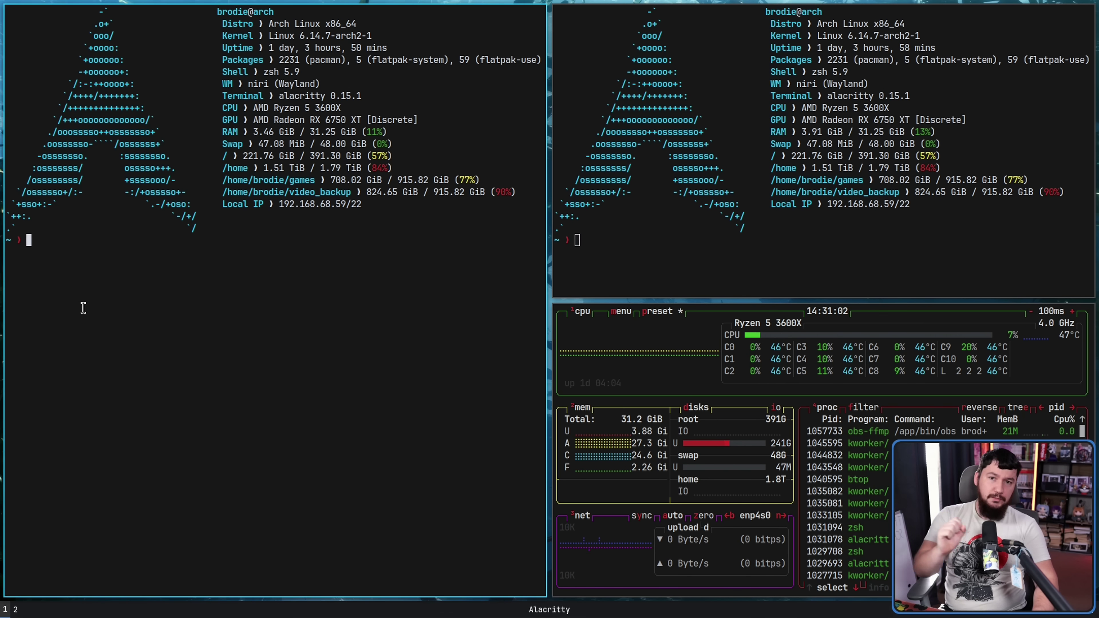
key(super+f)
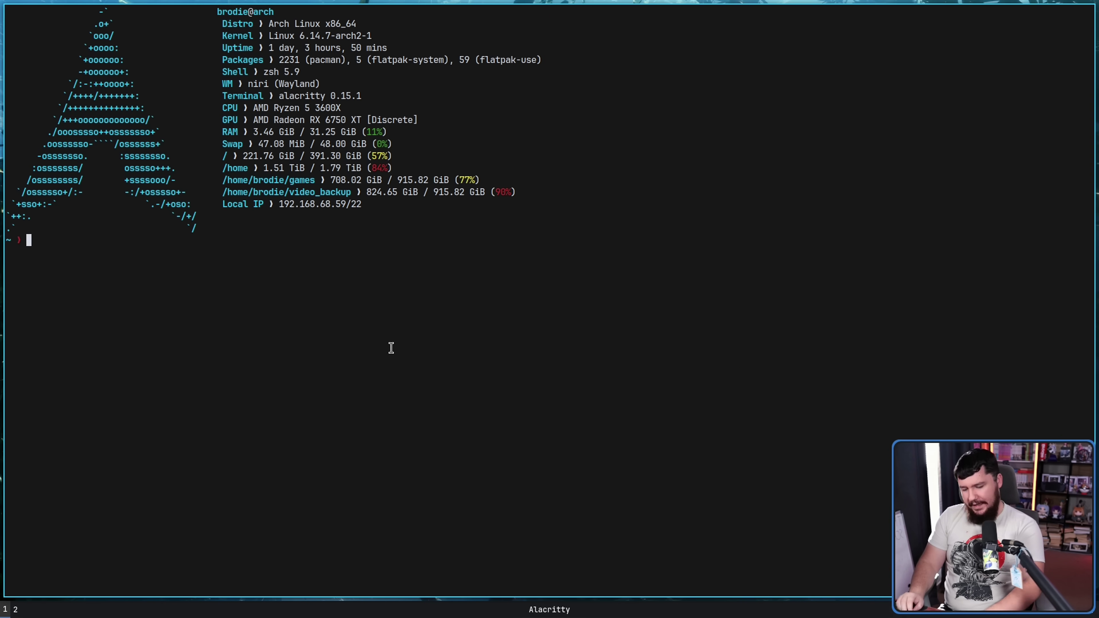
key(ctrl+equal)
key(ctrl+equal)
key(ctrl+equal)
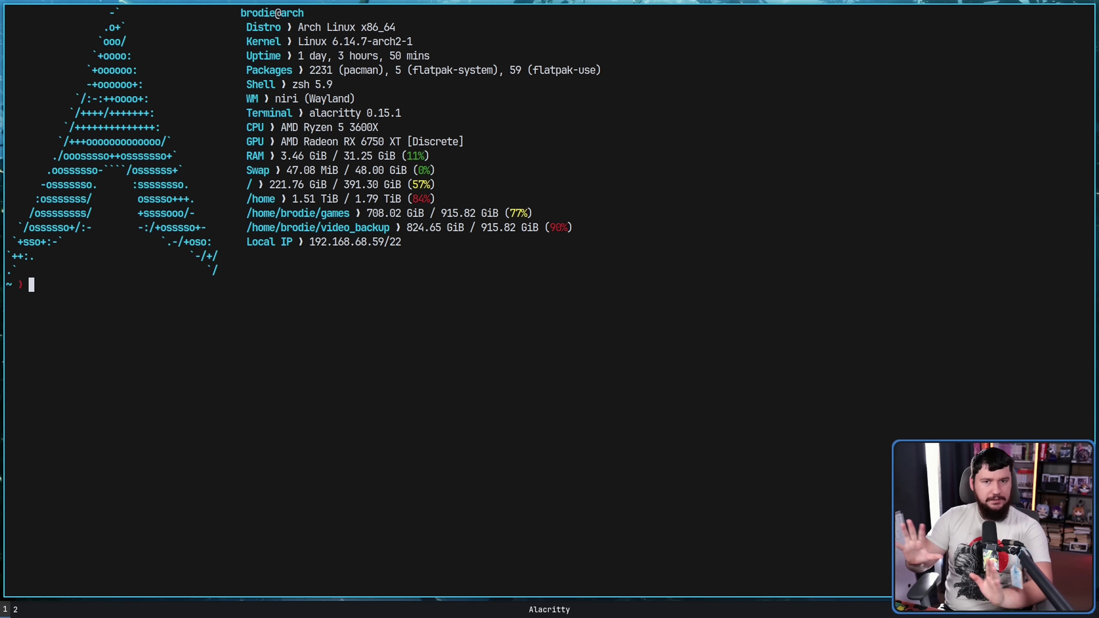
Run "niri msg" in the full-width terminal and return its column to half width.
text(niri msg)
key(Return)
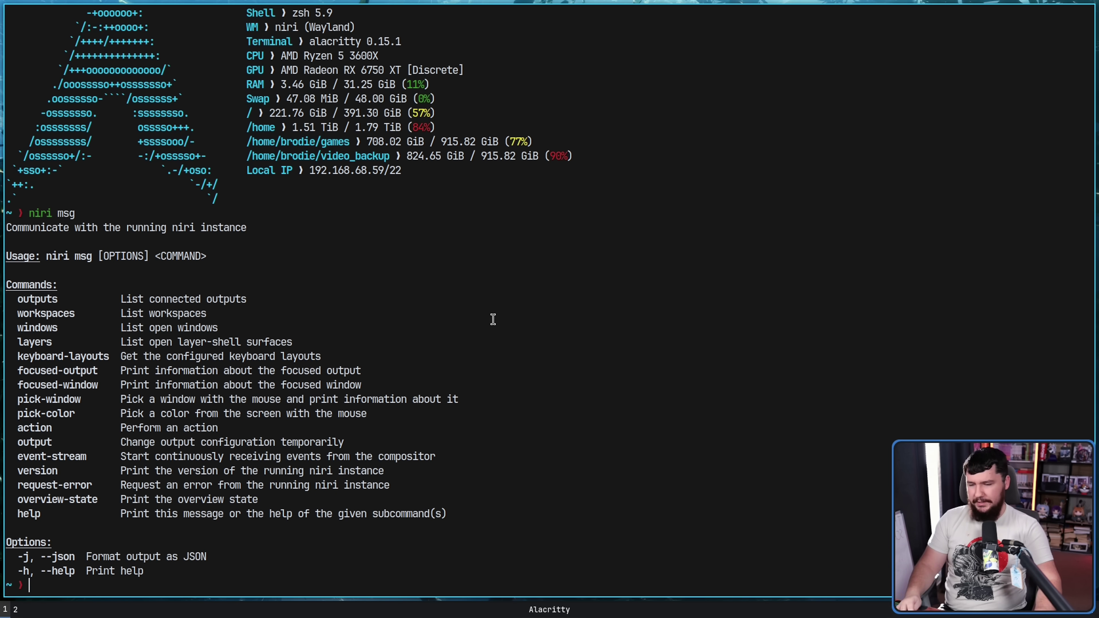
key(super+f)
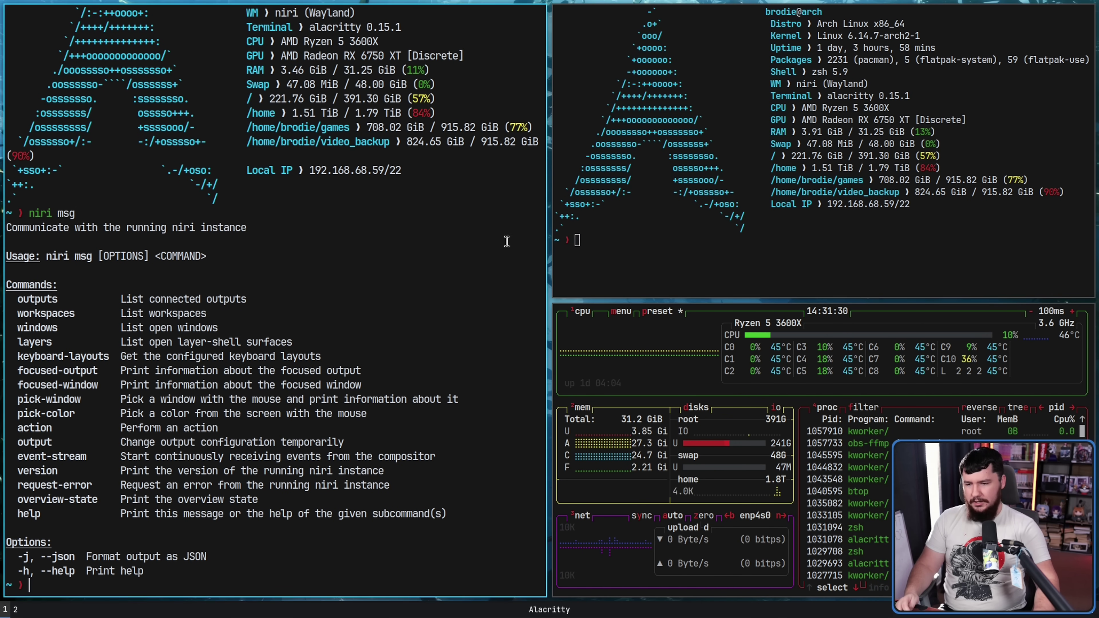
Stack a new terminal beneath btop in the terminal-and-btop column, close it and refocus the niri msg column.
key(super+t)
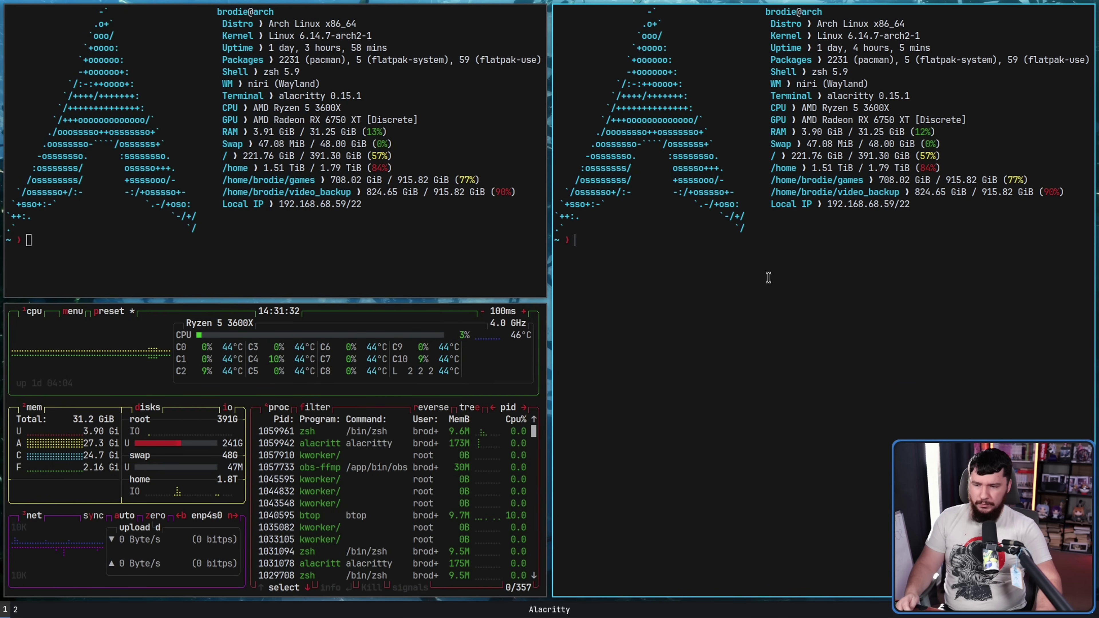
key(super+comma)
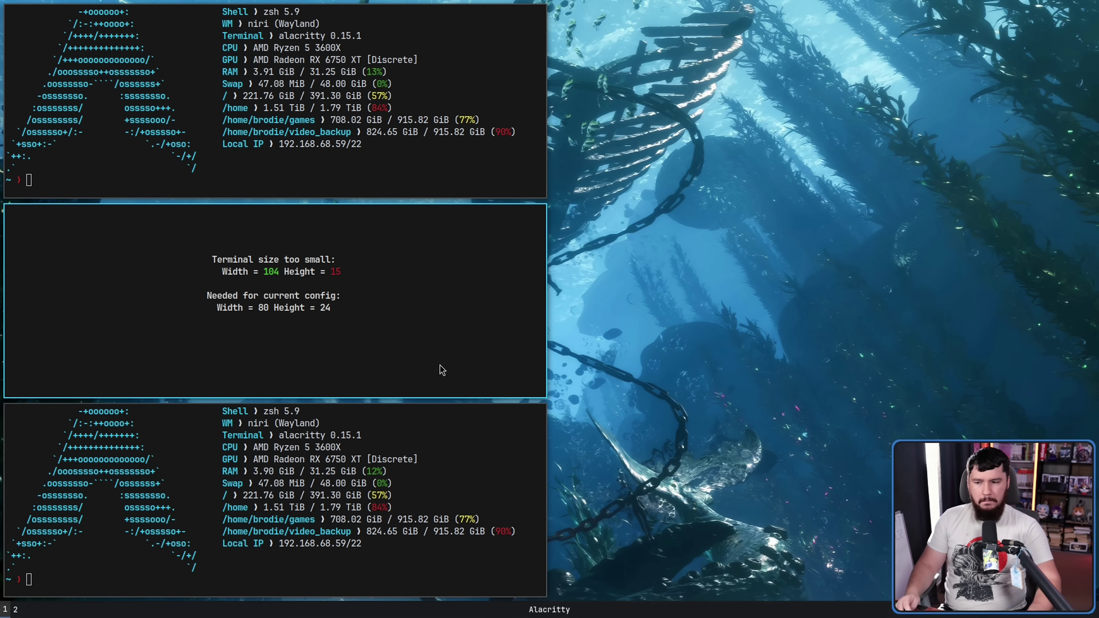
key(super+q)
key(super+Left)
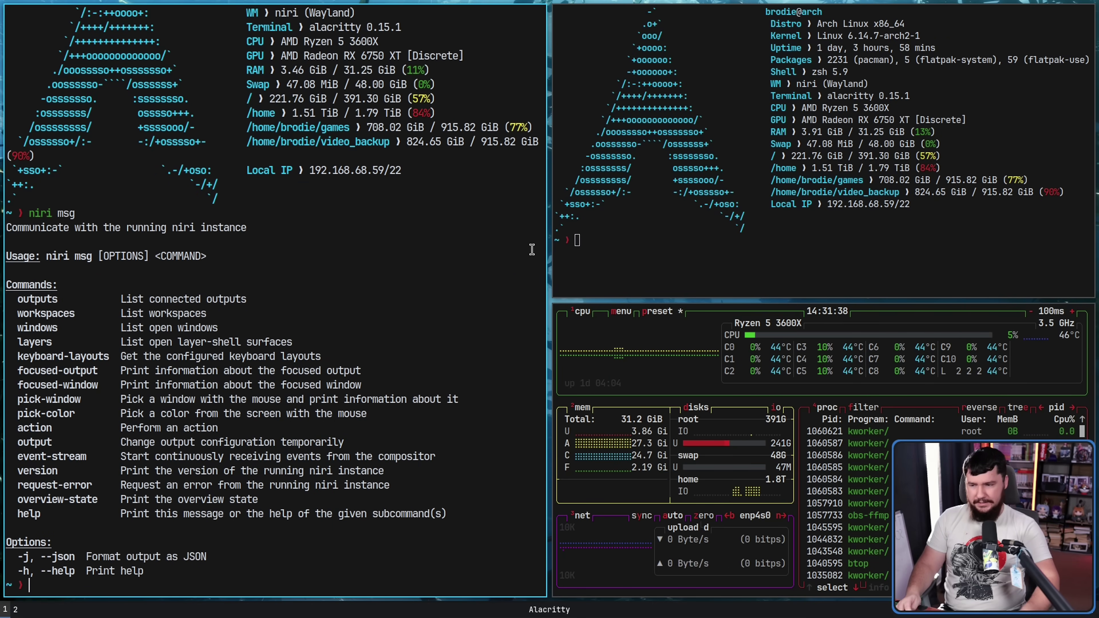
Close the btop window and stack a new terminal beneath the terminal left in its column, returning focus to the niri msg column.
drag(450, 514, 9, 284)
click(150, 283)
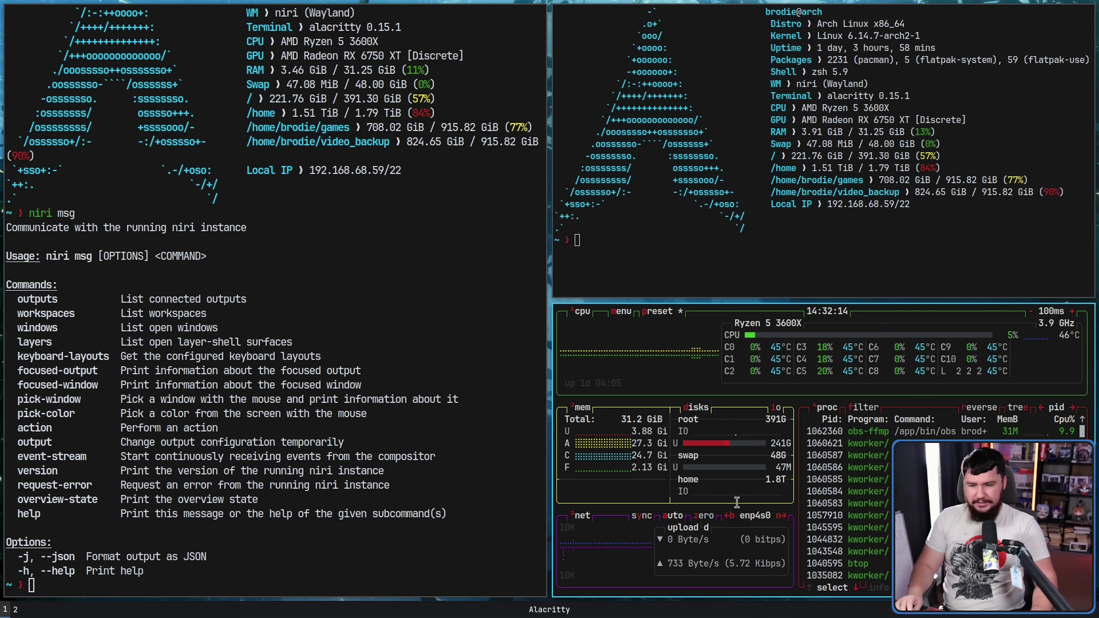
key(q)
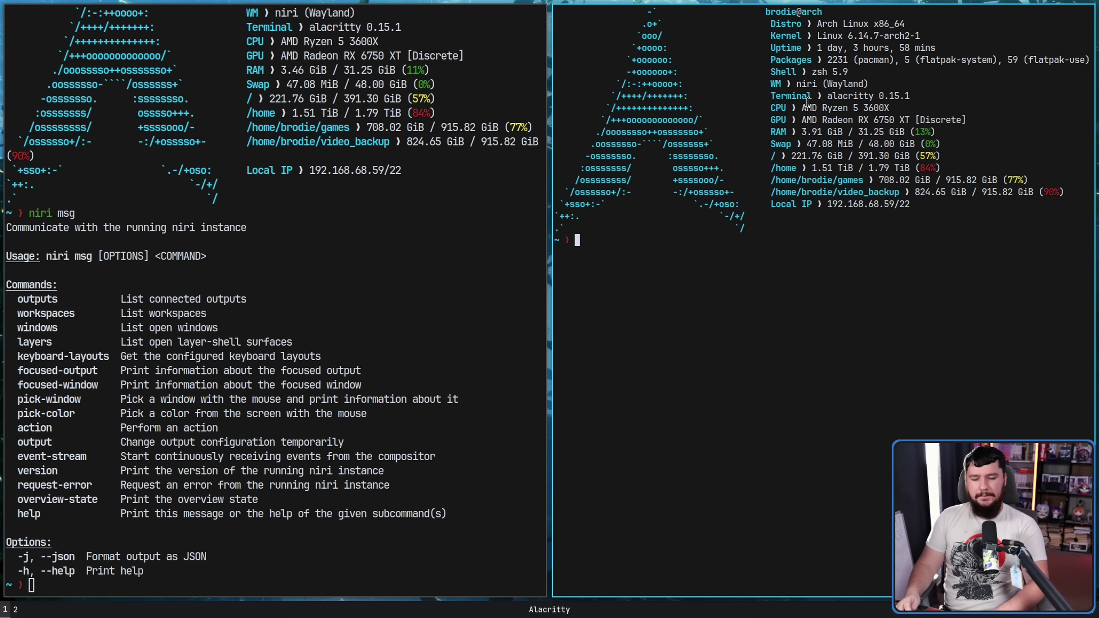
key(super+Right)
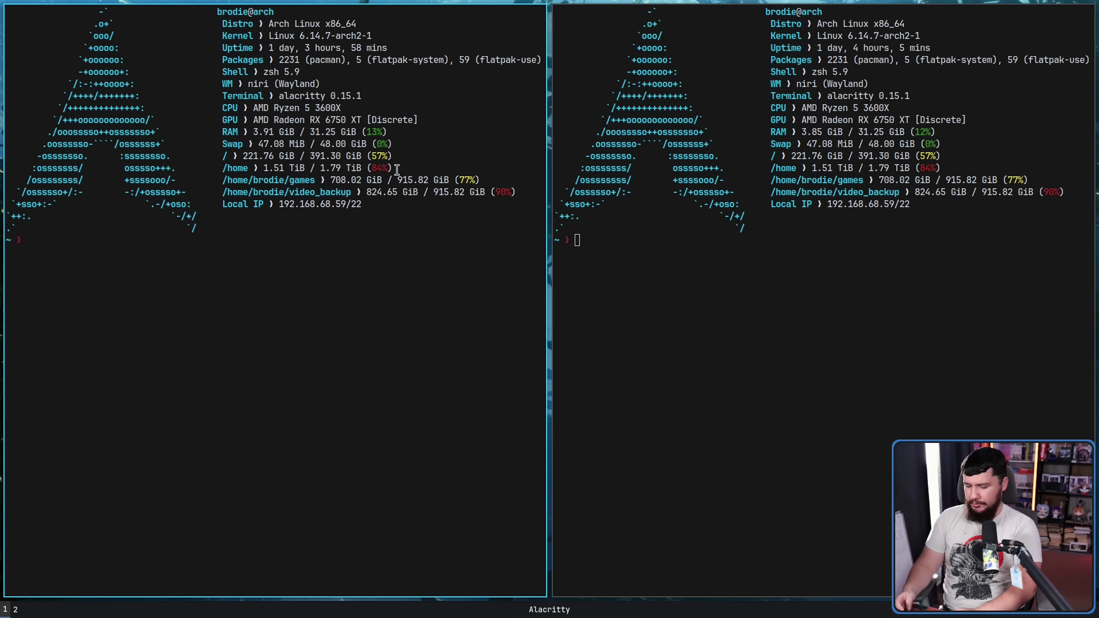
key(super+comma)
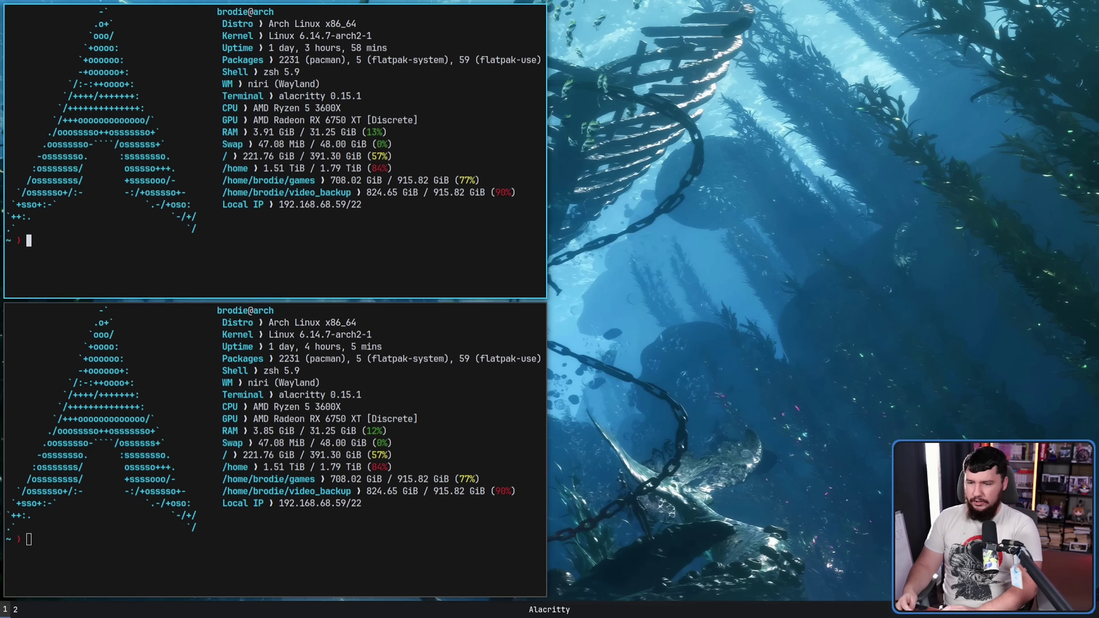
key(super+h)
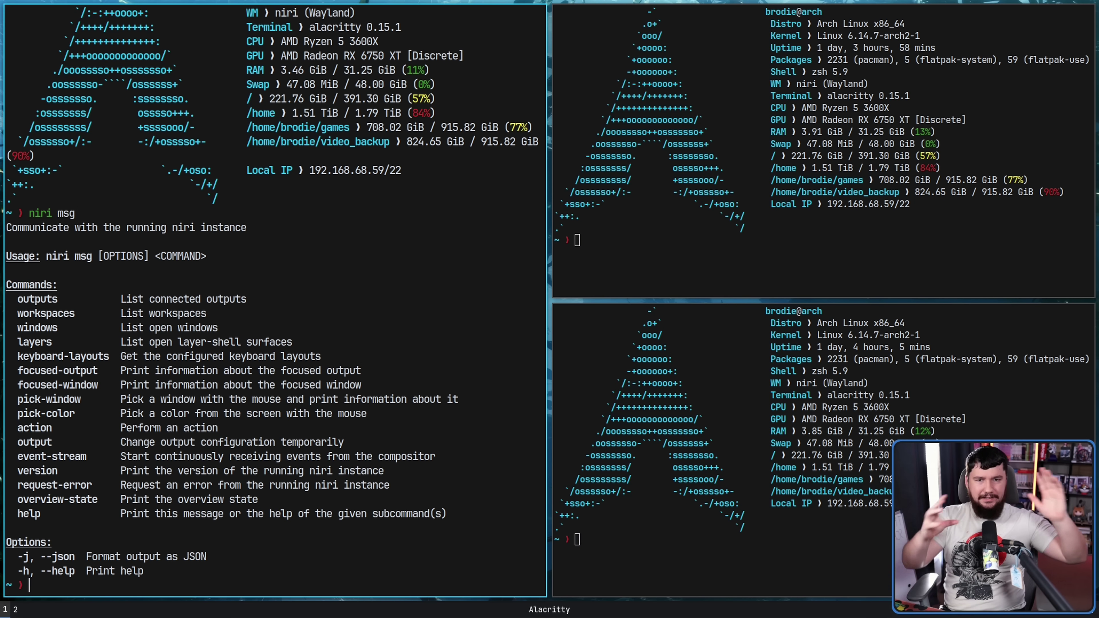
Stack a new terminal beneath the niri msg terminal and close it again.
key(super+t)
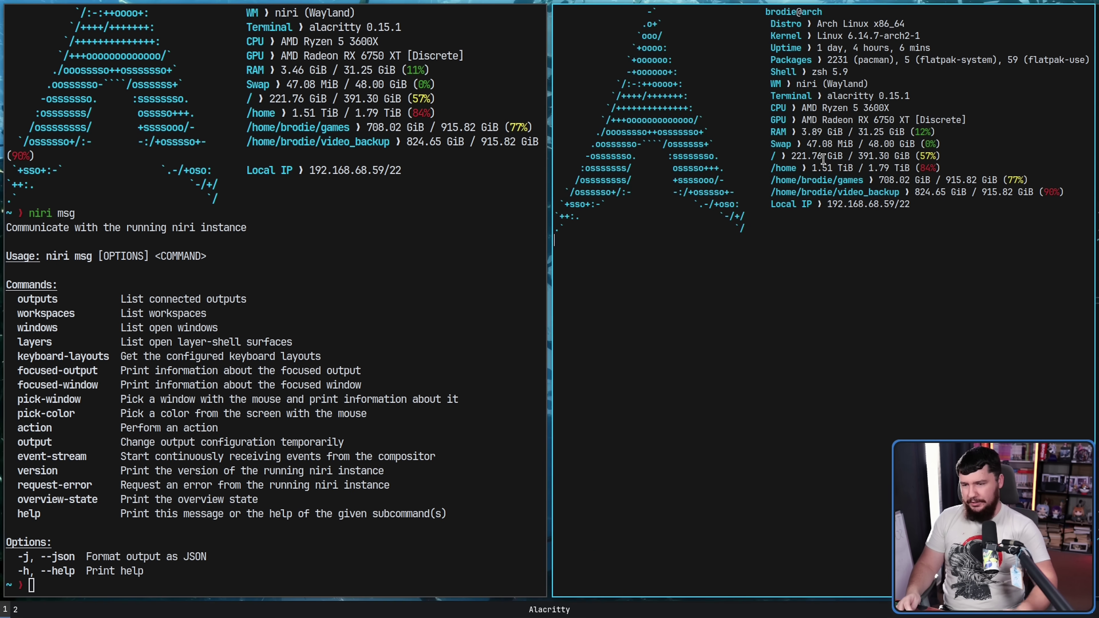
key(super+comma)
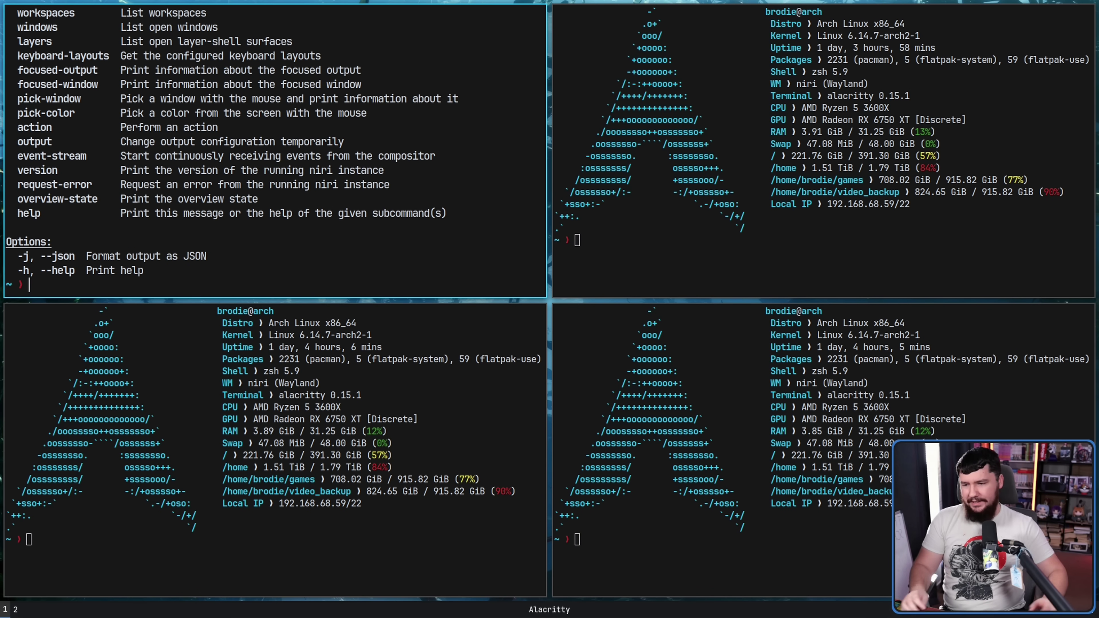
key(super+j)
key(super+q)
Add a new terminal as the third window of the two-terminal stack and refocus the niri msg column.
click(731, 400)
key(super+t)
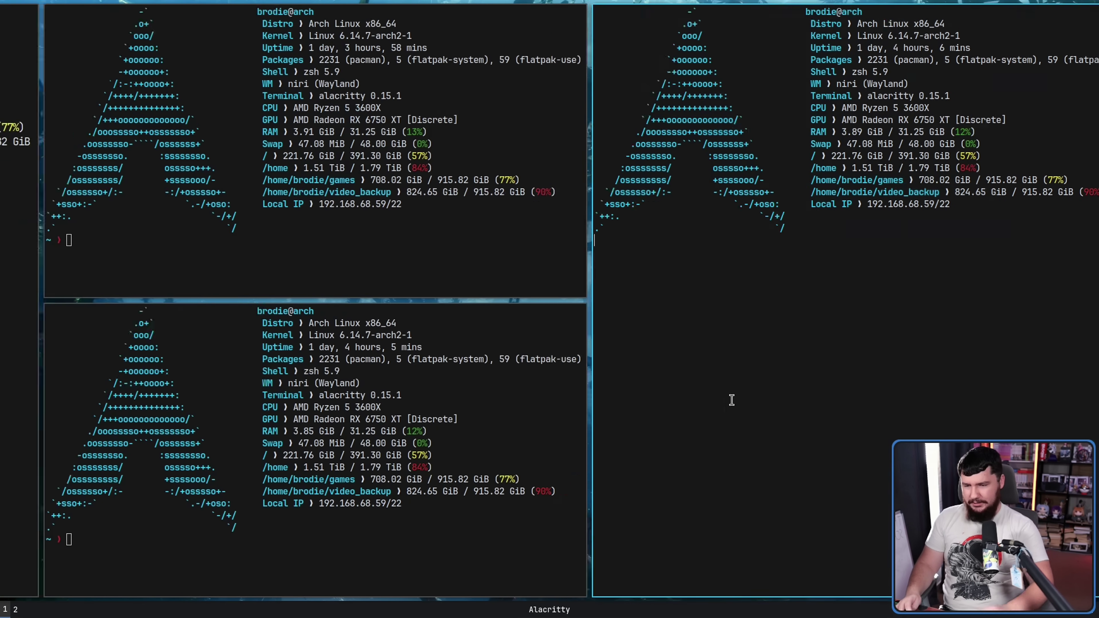
key(super+comma)
key(super+h)
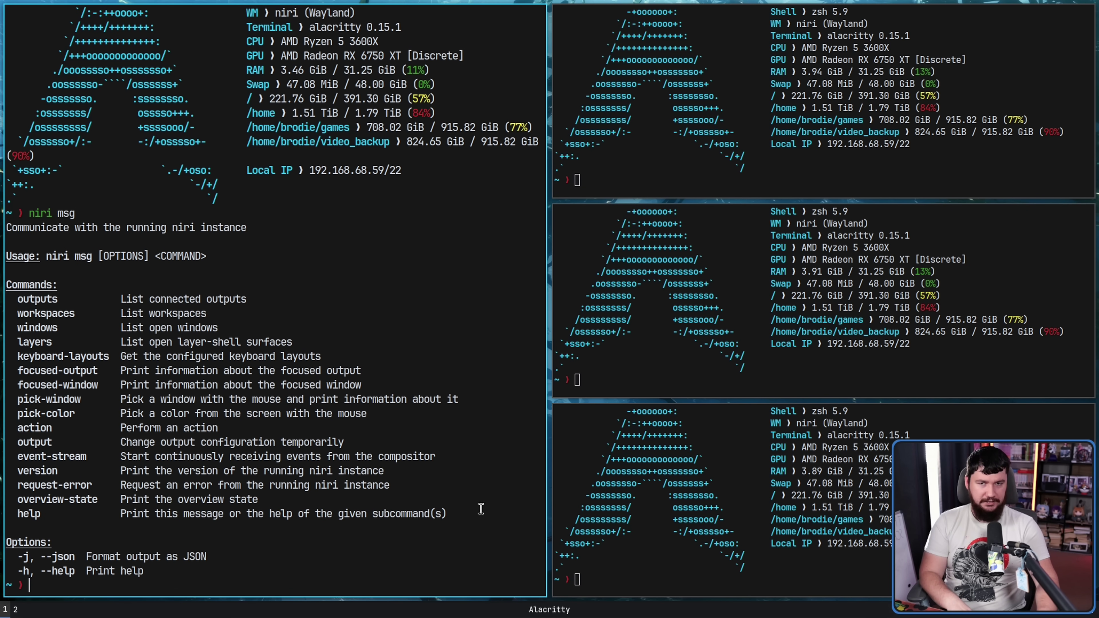
Open a new terminal after the three-terminal stack at full column width and close it again.
click(689, 572)
click(449, 135)
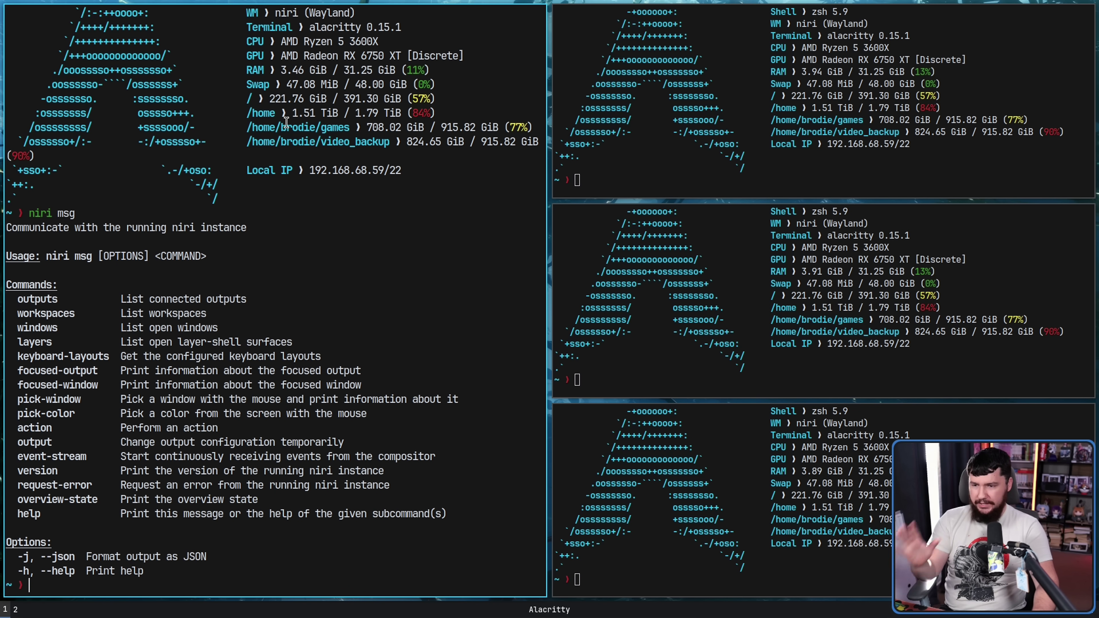
mouse_move(751, 478)
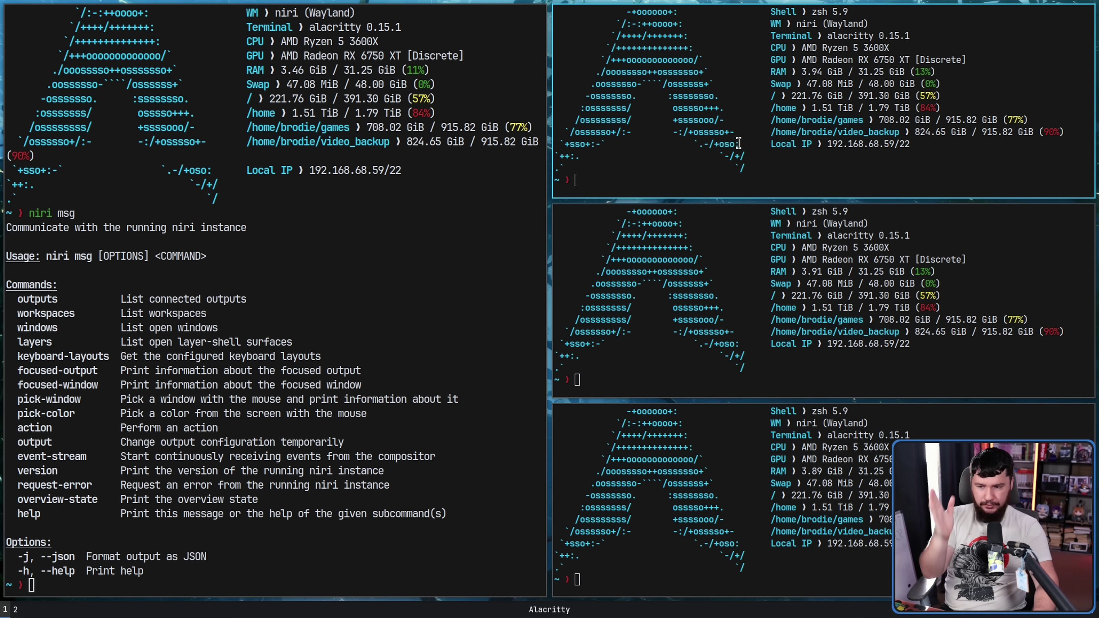
mouse_move(706, 358)
key(super+t)
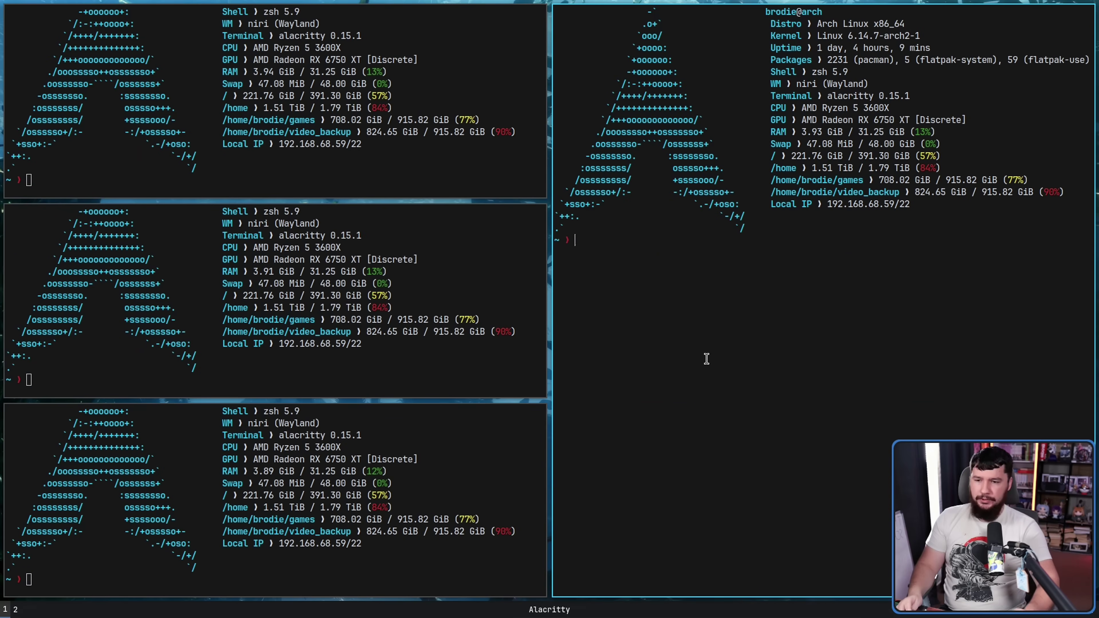
key(super+f)
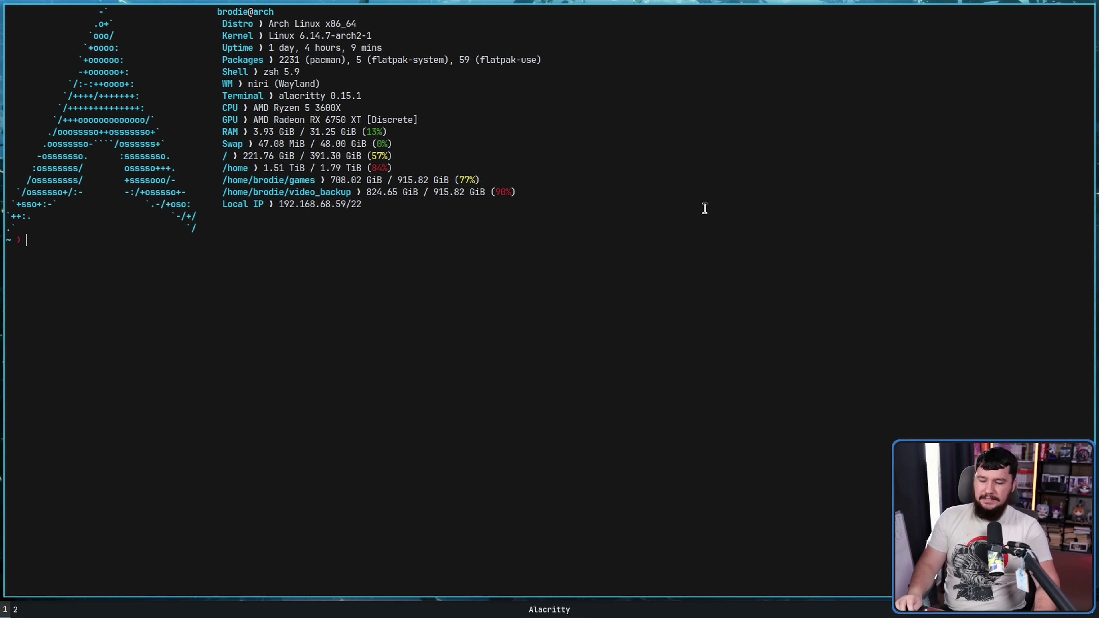
key(super+q)
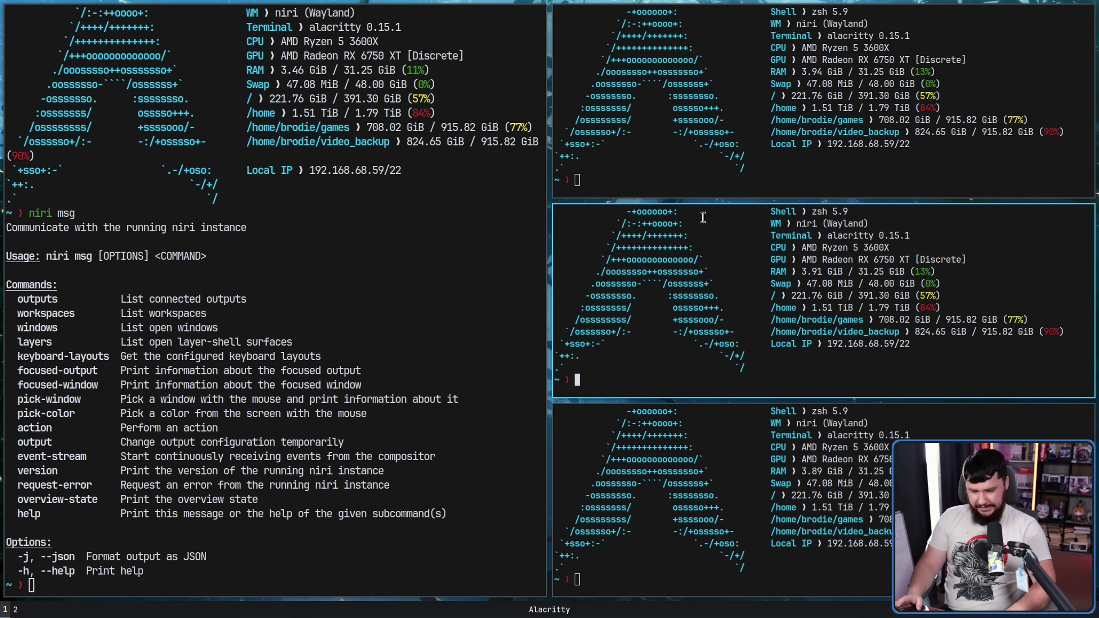
Move the focus between the niri msg column and the windows of the three-terminal stack.
click(516, 185)
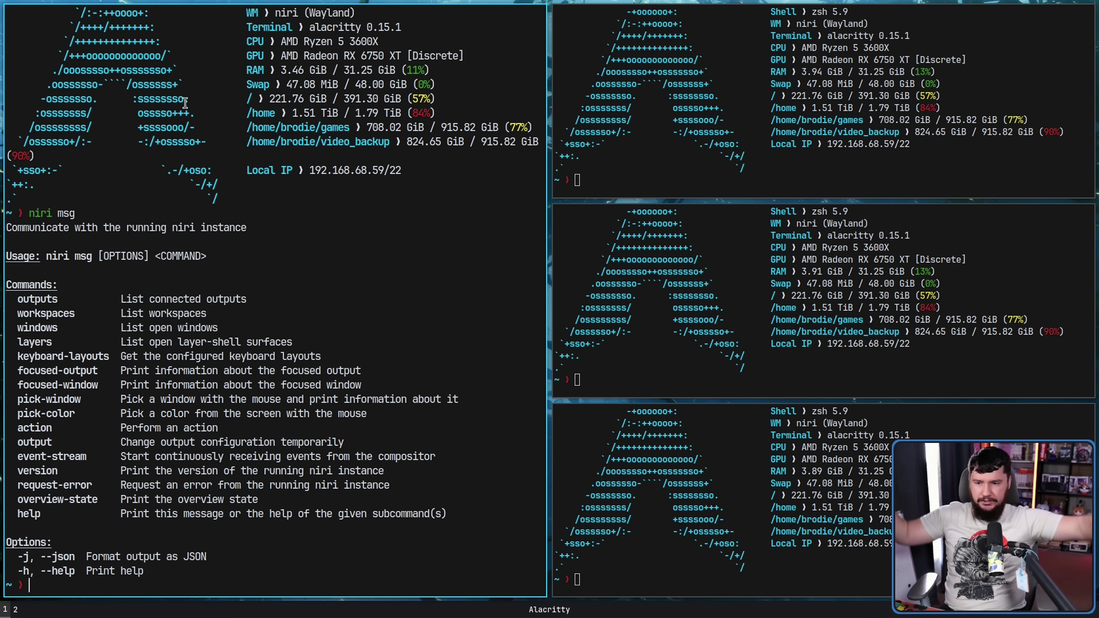
click(861, 299)
click(418, 363)
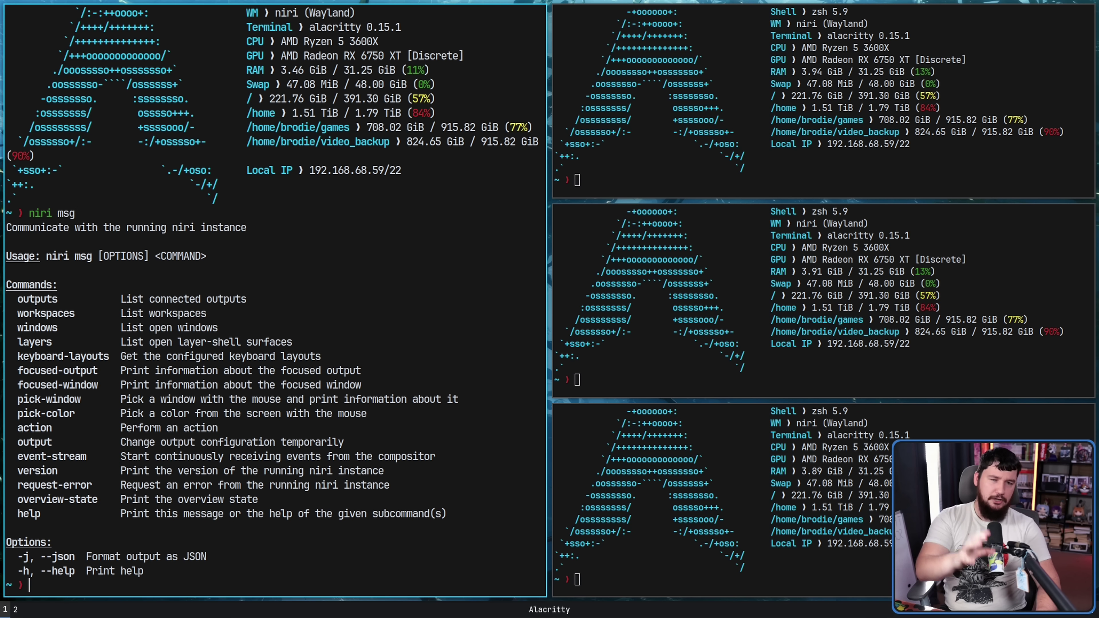
click(571, 31)
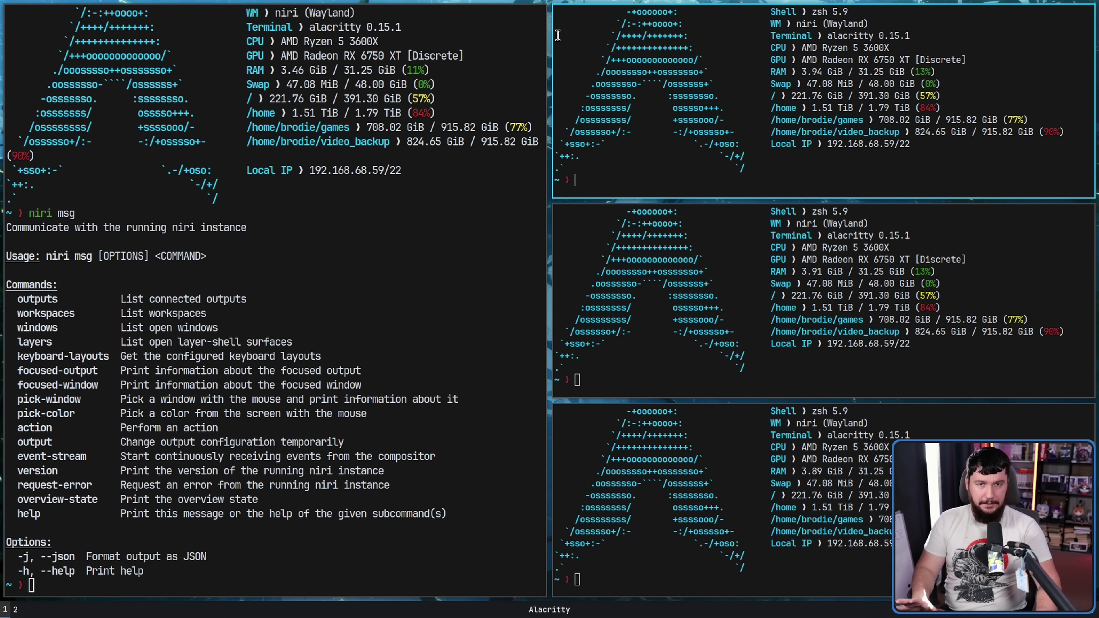
key(super+Down)
key(super+Down)
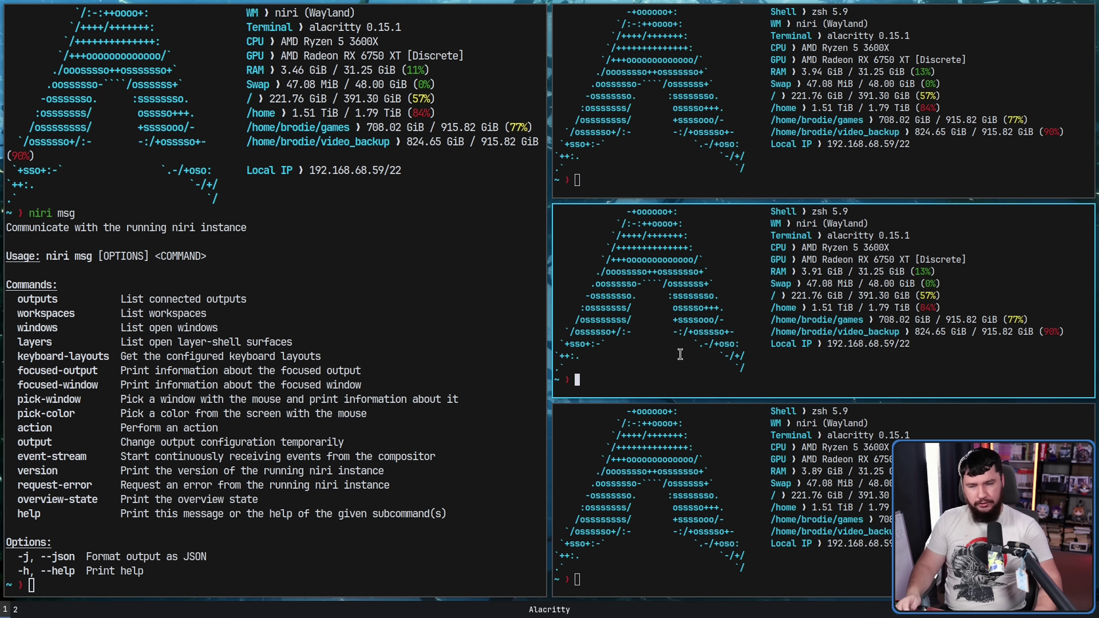
Open several new terminal columns one after another following the three-terminal stack.
key(super+Right)
key(super+Right)
key(super+t)
key(super+t)
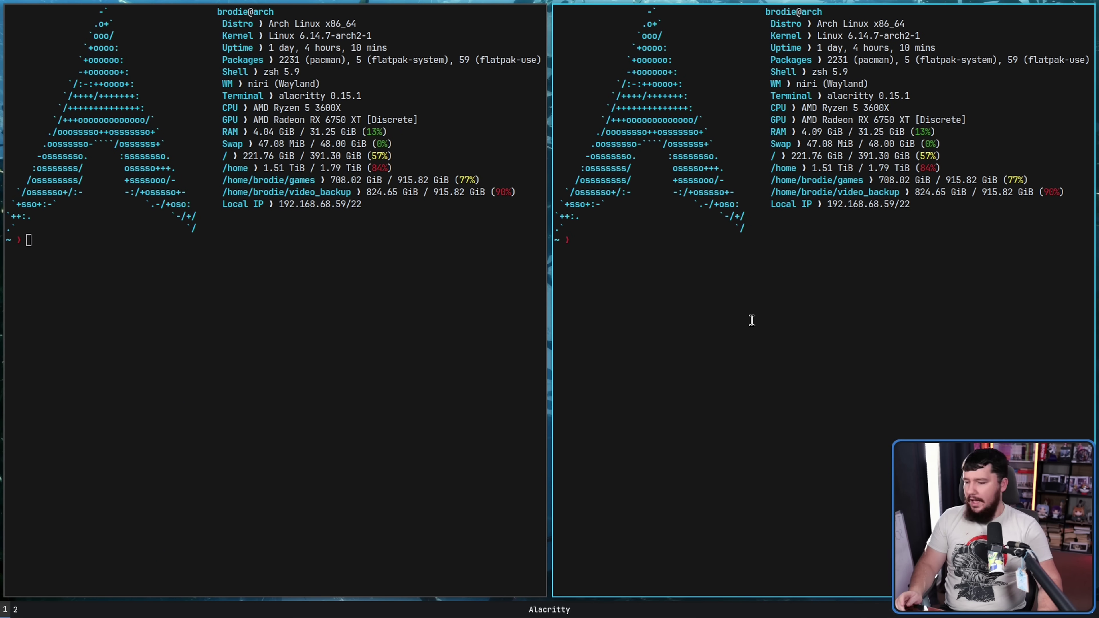
Close the newly opened terminal columns until only one remains beside the three-terminal stack.
key(super+q)
key(super+q)
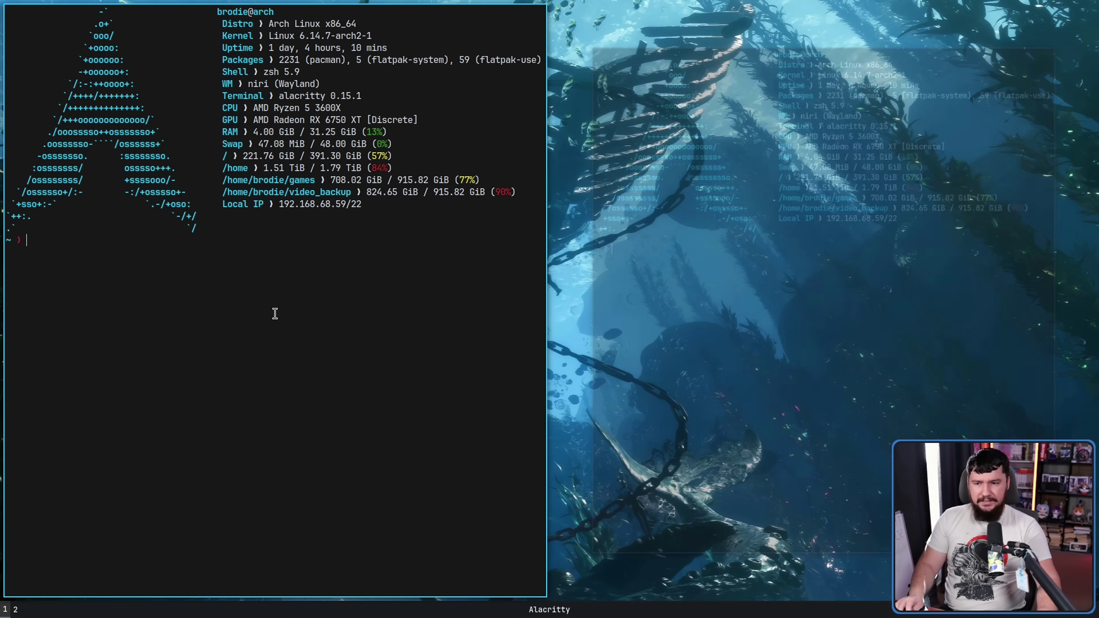
key(super+q)
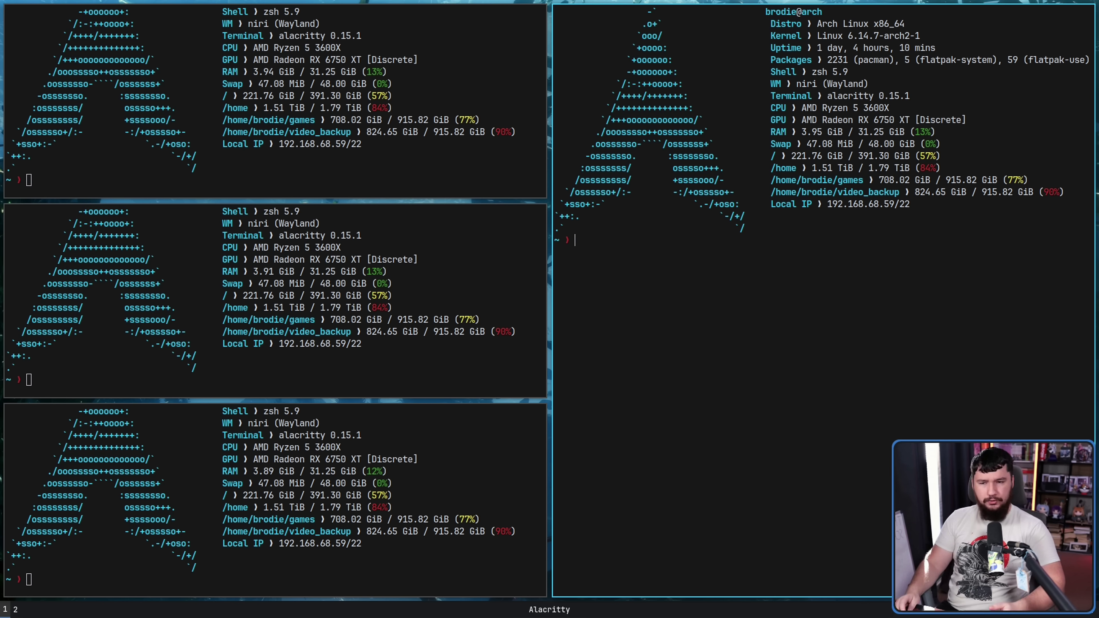
Open a terminal on workspace 2, switch to workspace 1 and return to workspace 2.
key(super+2)
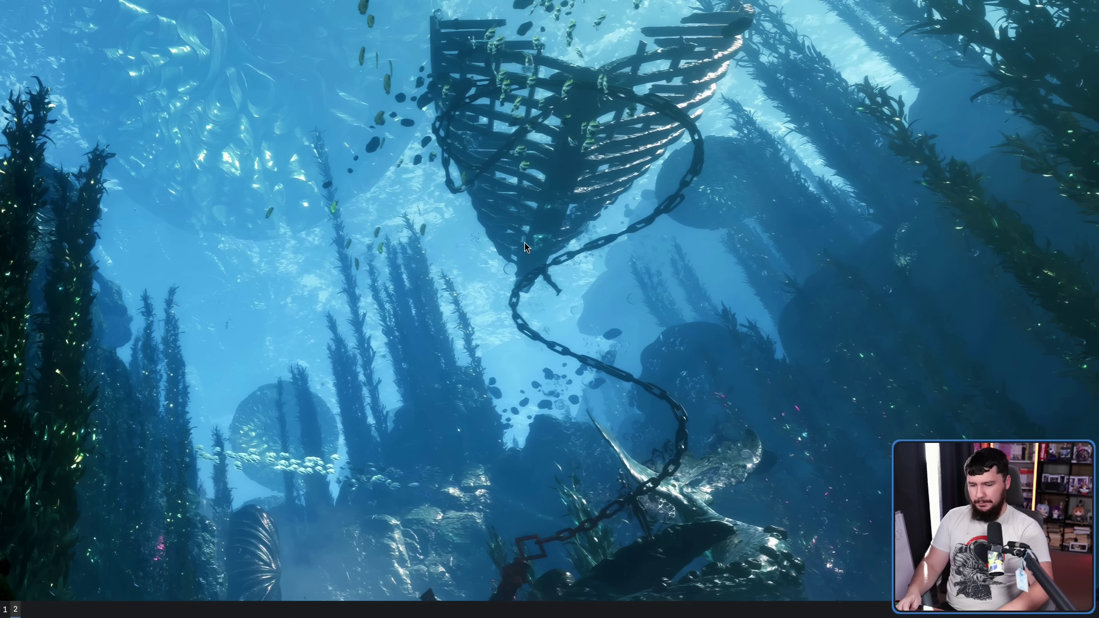
key(super+t)
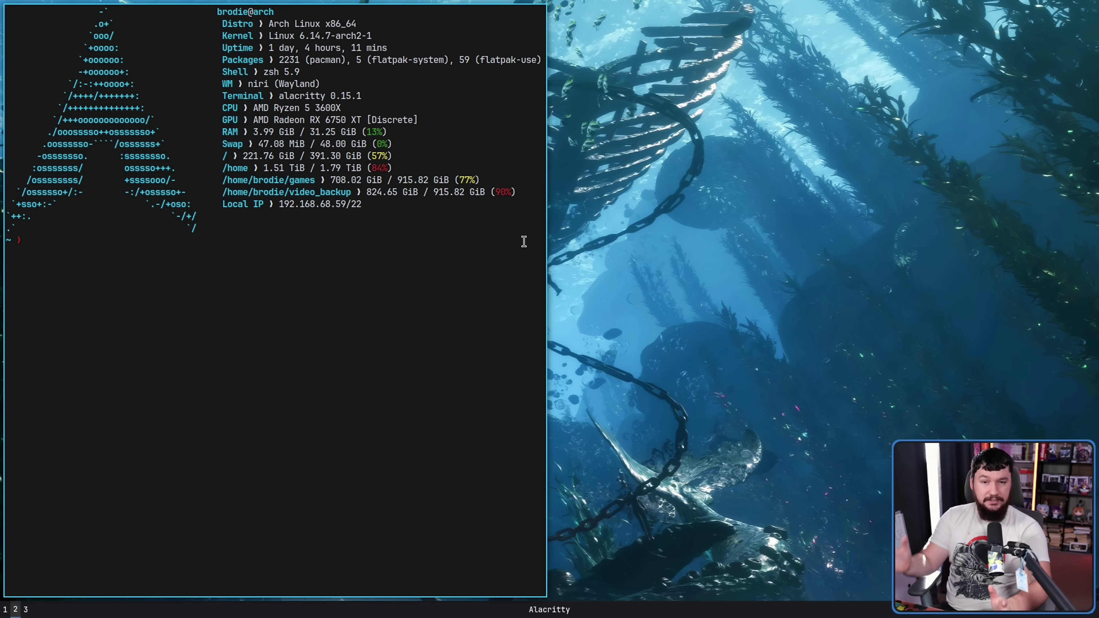
key(super+1)
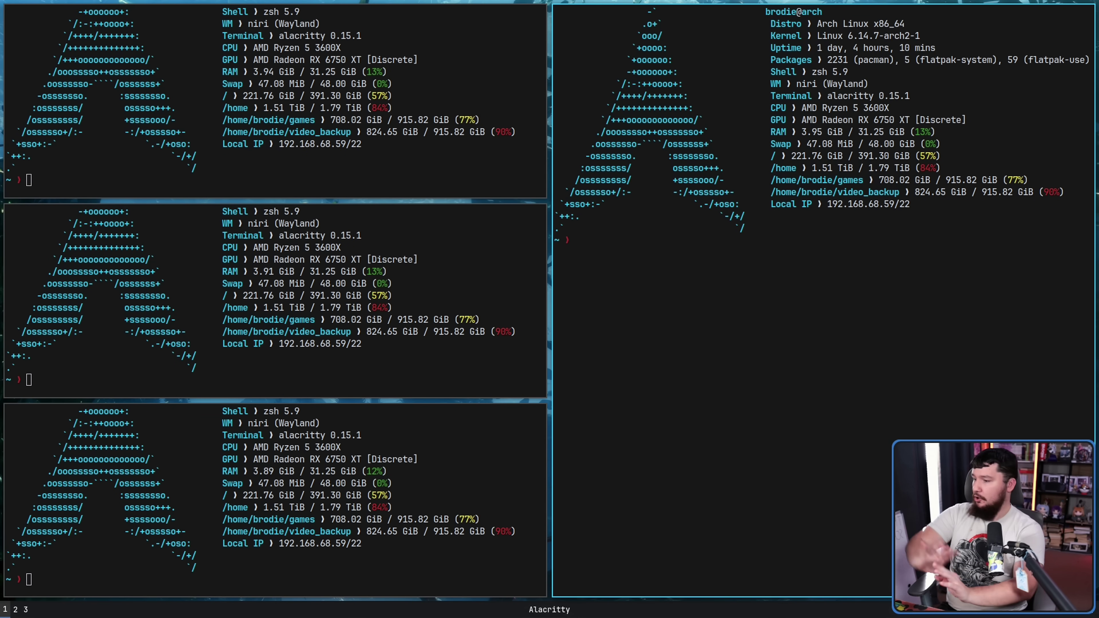
text(2)
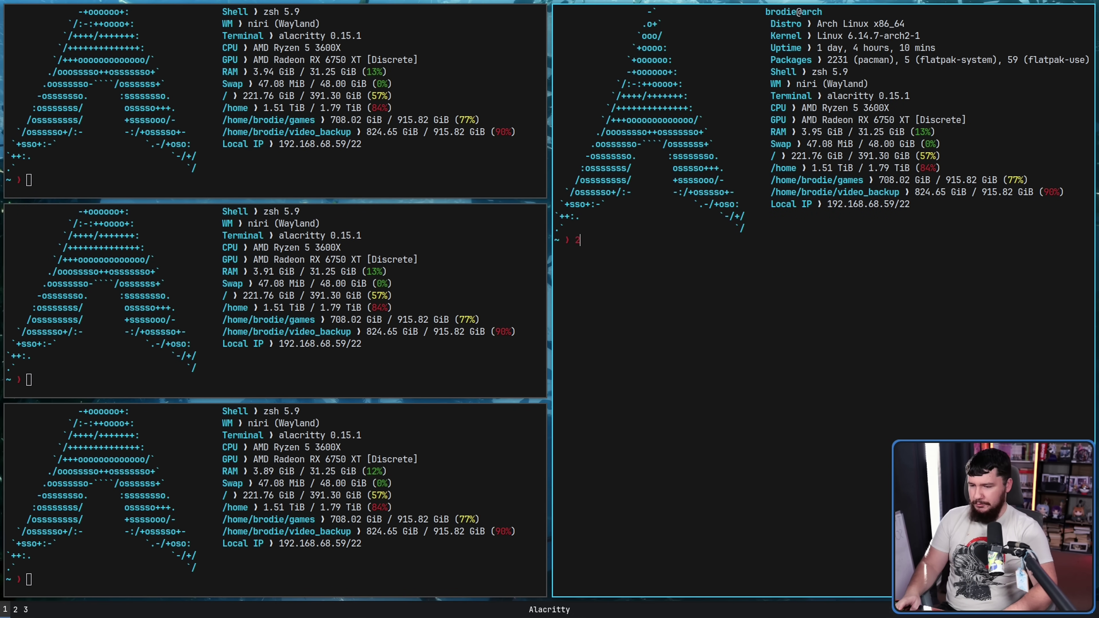
key(super+2)
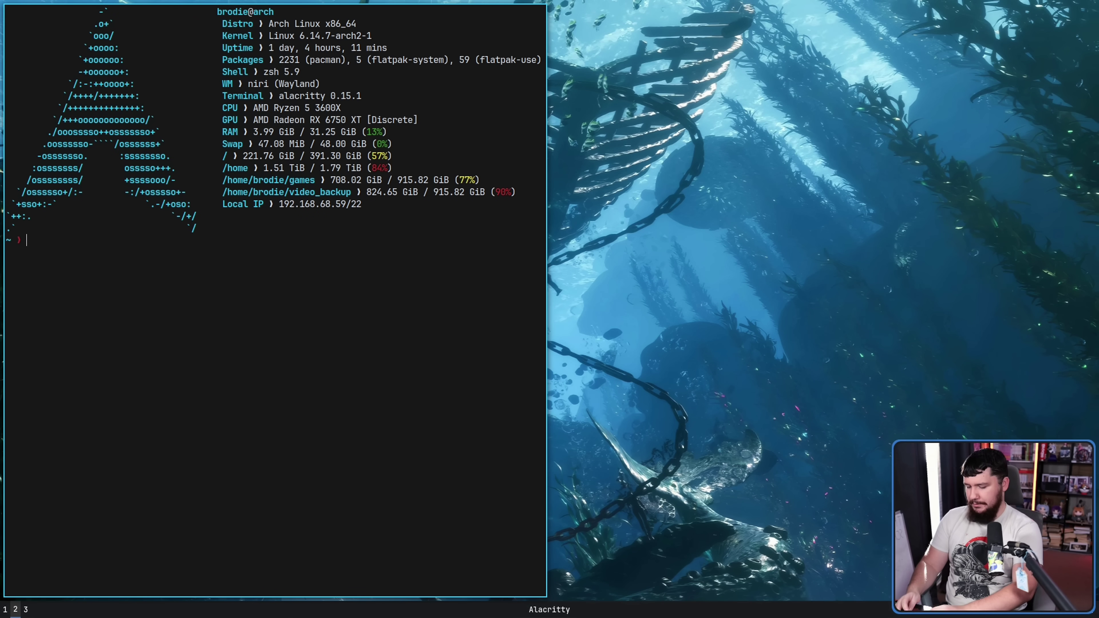
Open the overview of all workspaces and scroll up to workspace 1.
key(super+o)
scroll(473, 243, up, 1)
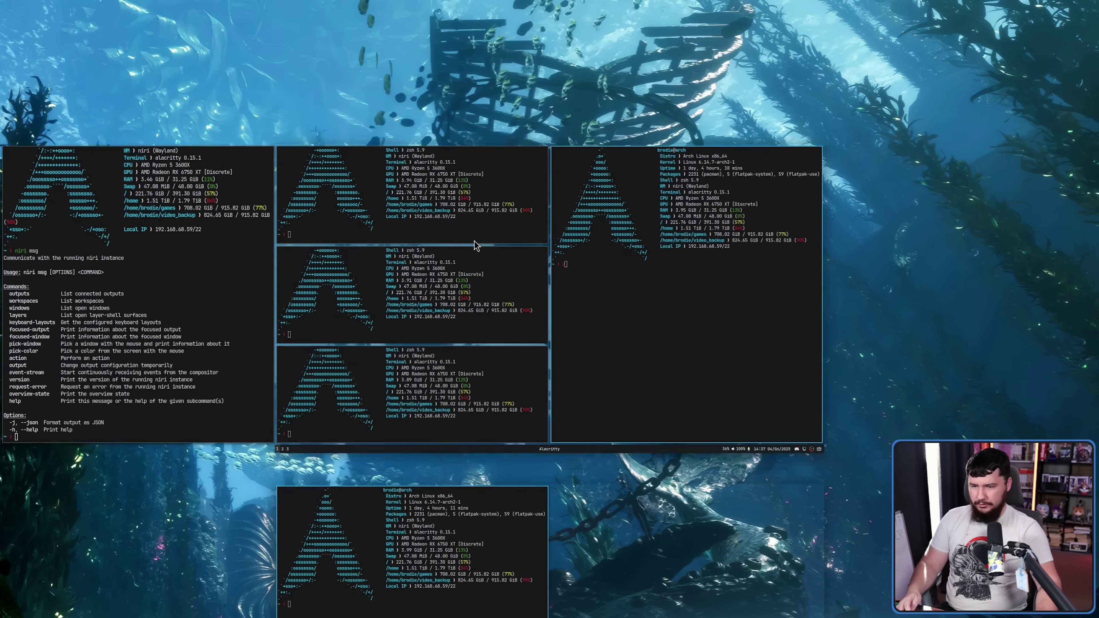
Scroll between the workspaces in the overview, leave it on workspace 2 and switch back to workspace 1.
scroll(572, 198, down, 2)
scroll(572, 203, up, 2)
key(super+o)
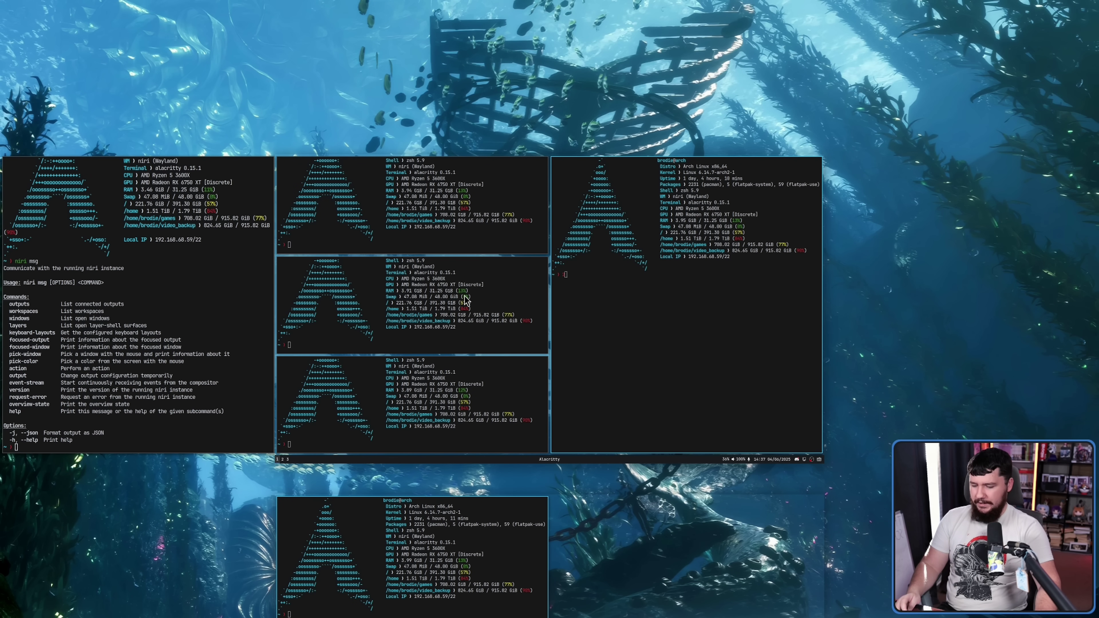
scroll(460, 459, down, 1)
key(super+o)
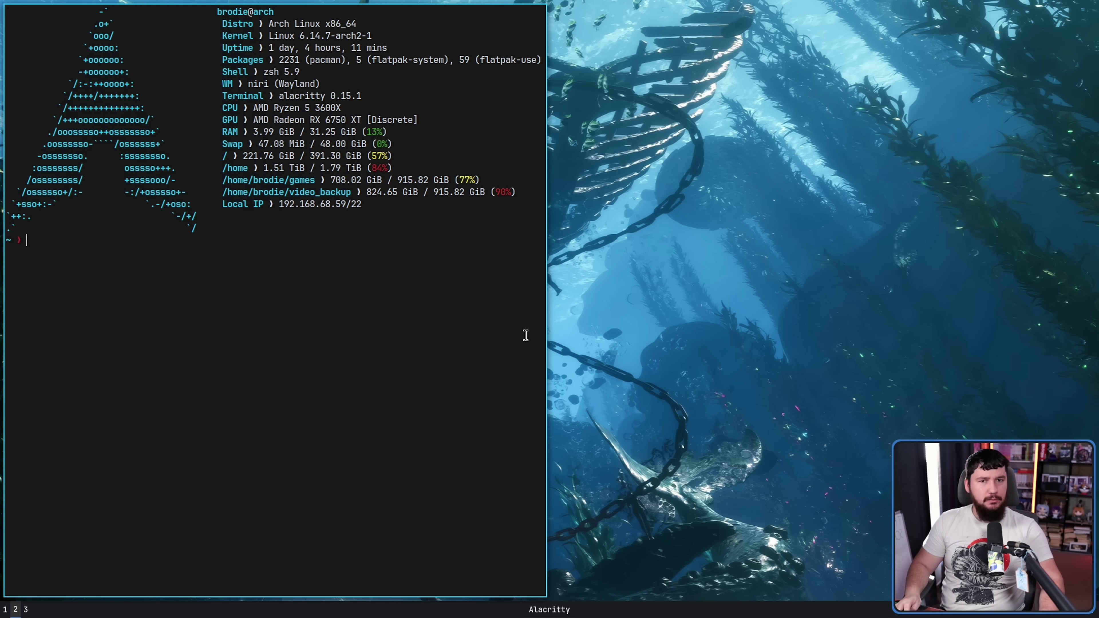
key(super+1)
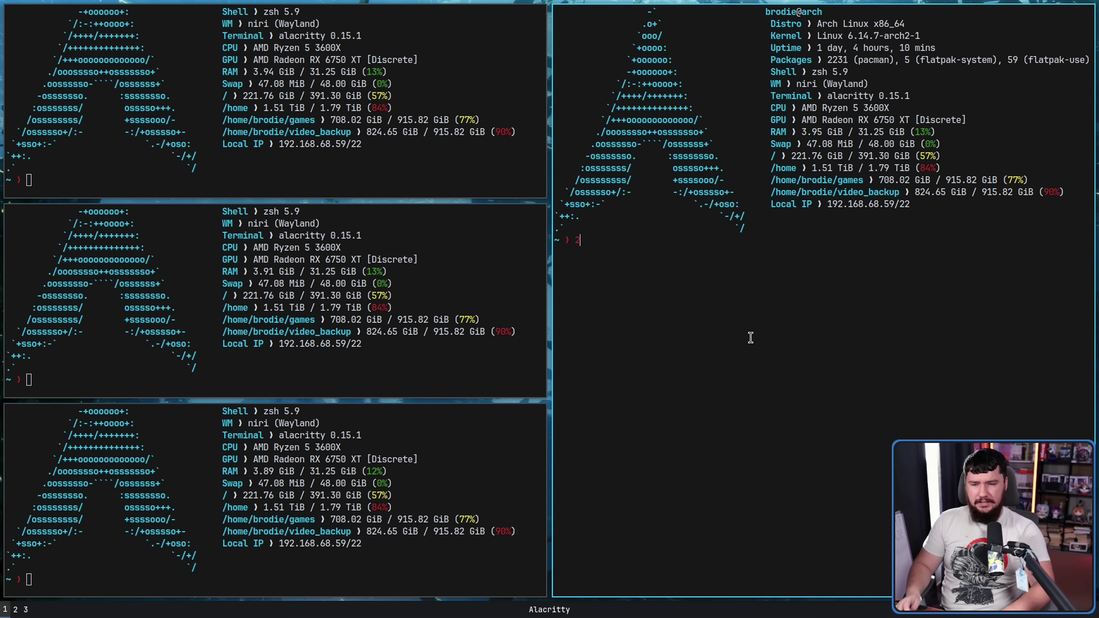
Stack two new terminals above and below the one in the second column, and close the middle terminal.
key(super+Page_Down)
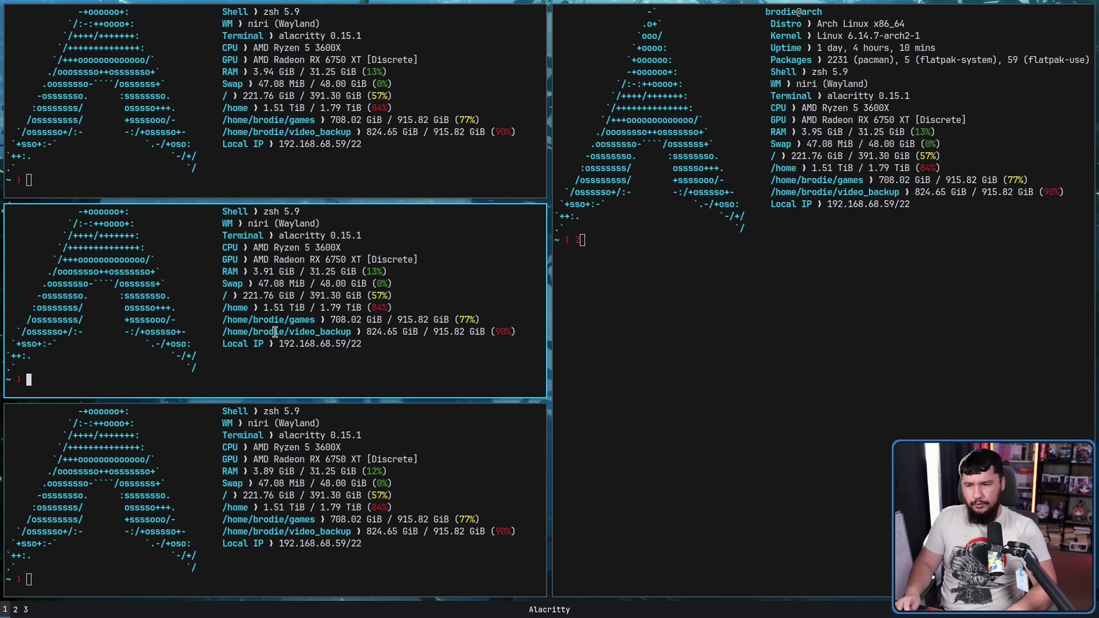
key(super+Return)
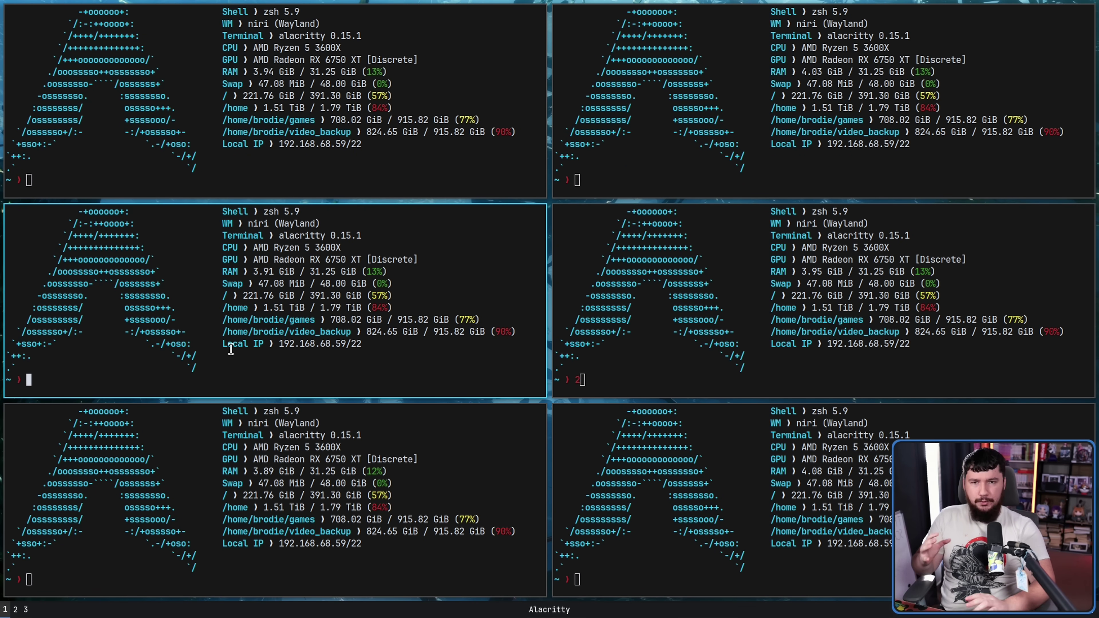
click(722, 364)
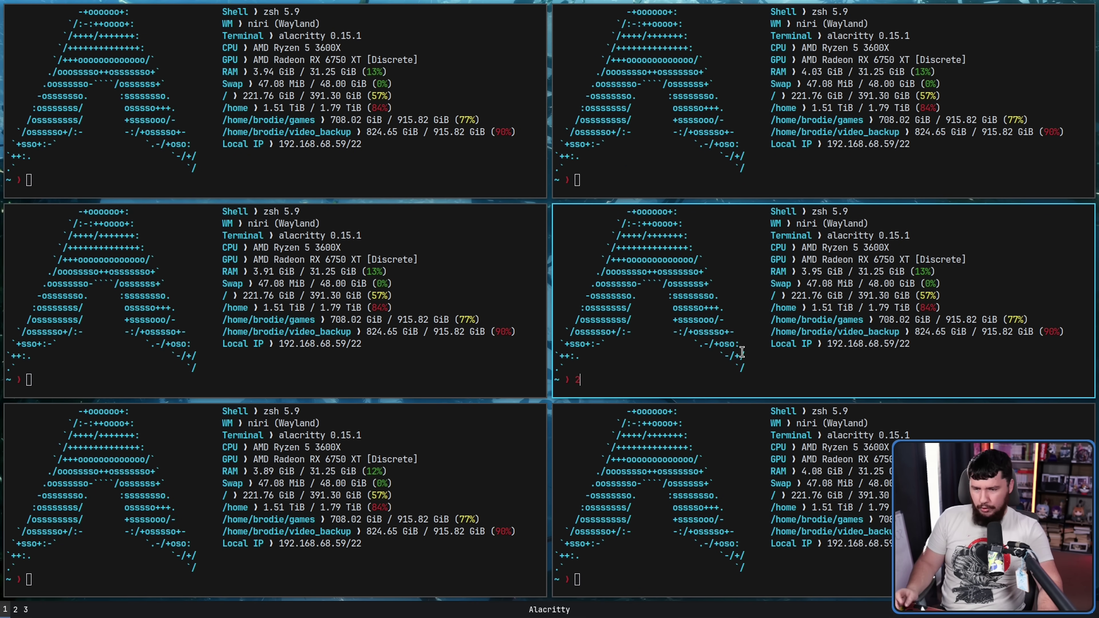
key(super+q)
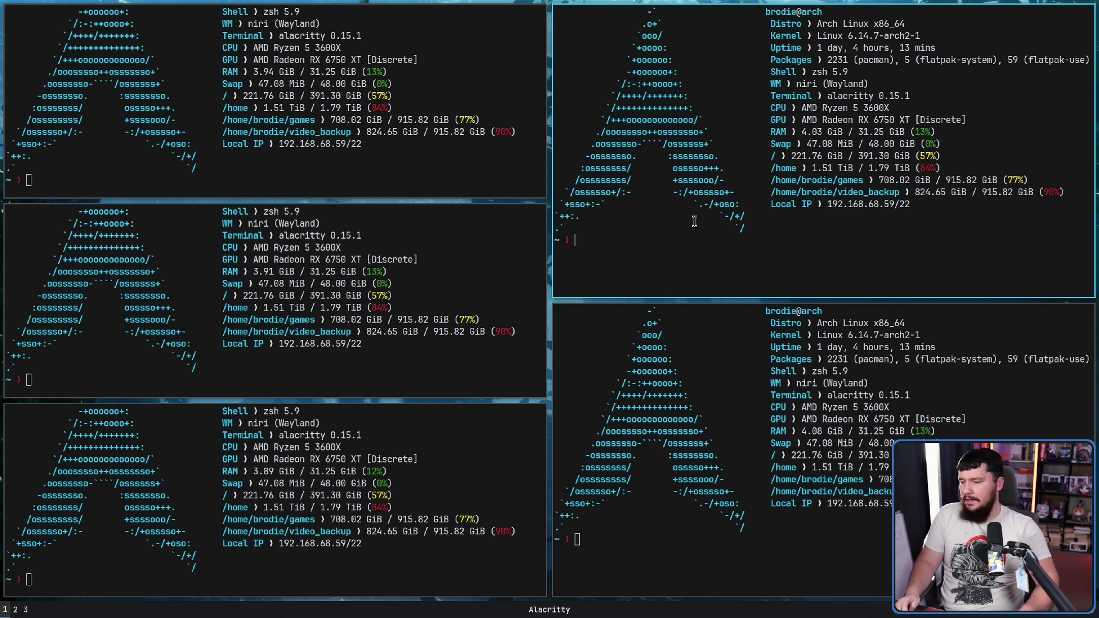
Open a new terminal column beyond the two-terminal stack and close it again.
key(super+t)
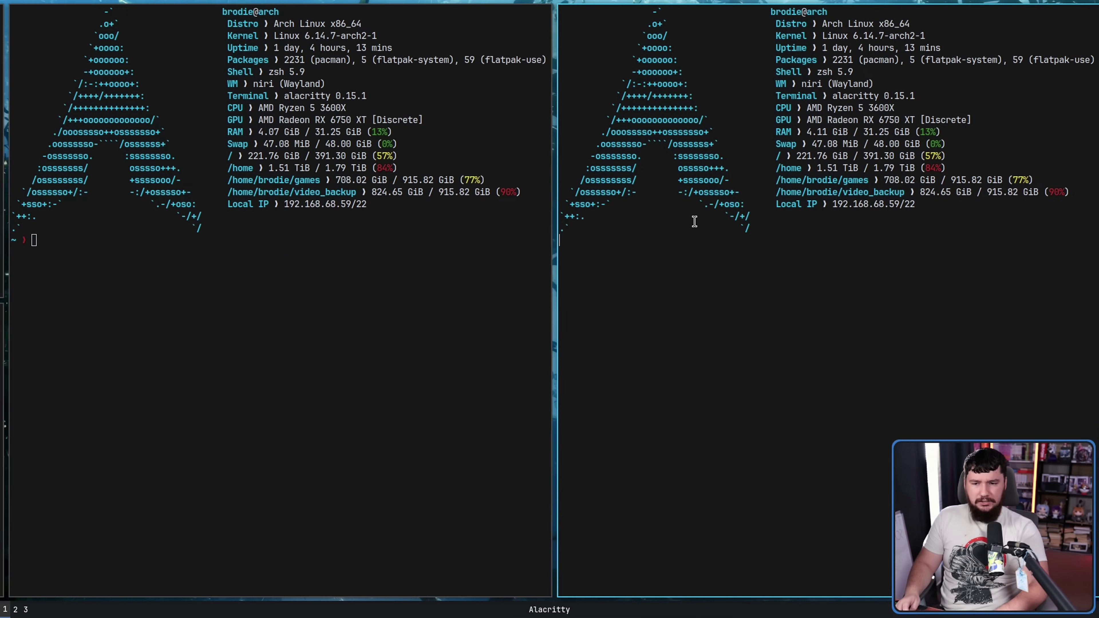
key(super+q)
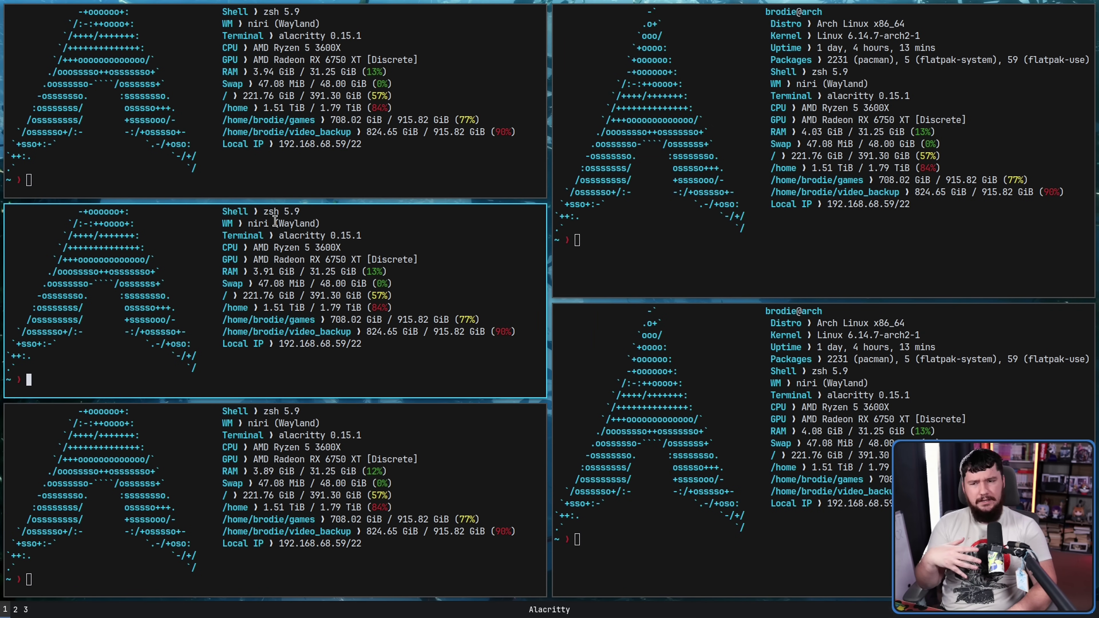
Move the focus between the terminals of both stacks and the windows on the other monitor.
key(super+l)
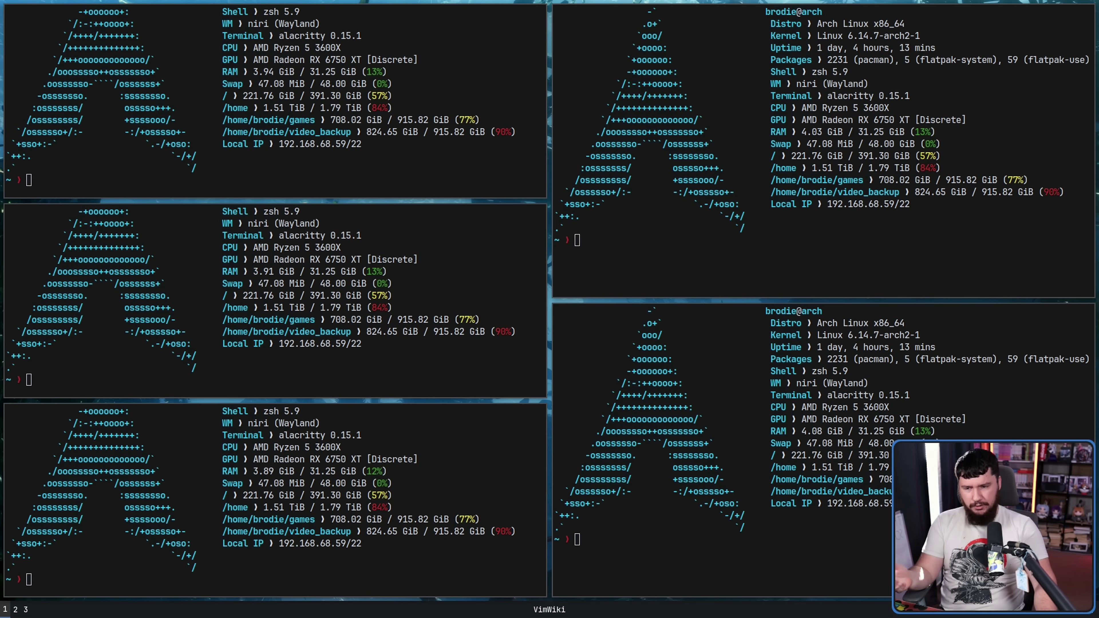
click(838, 232)
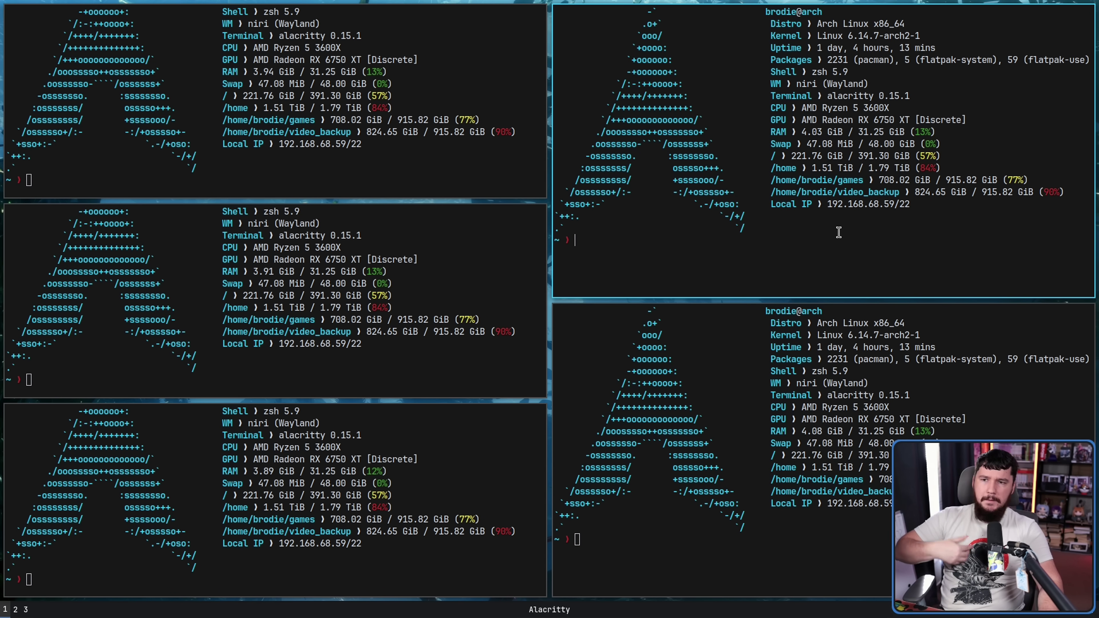
click(532, 237)
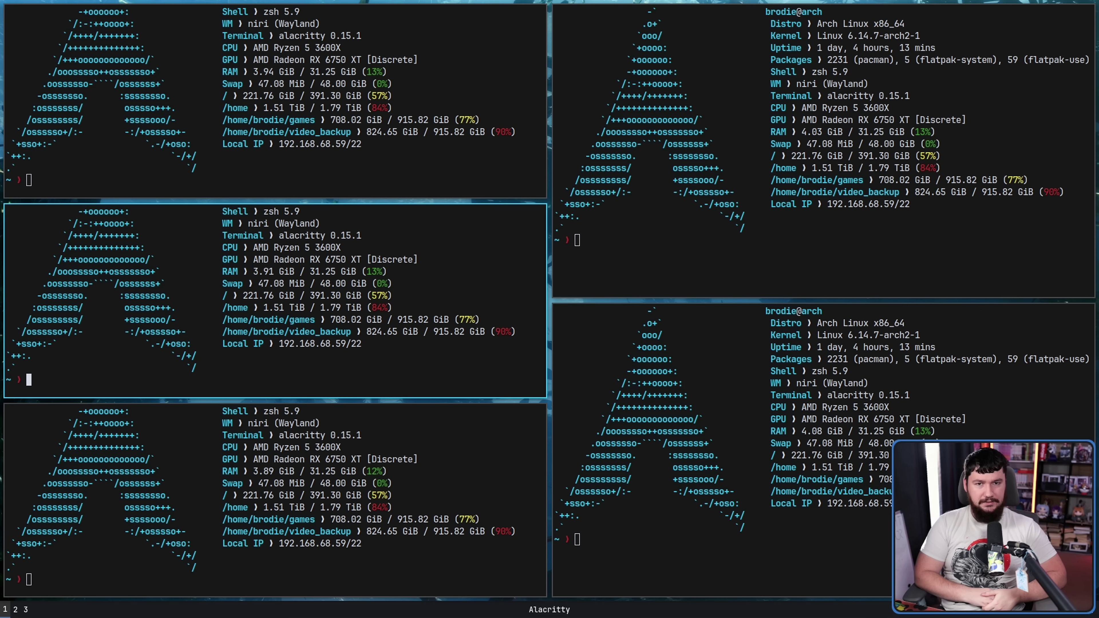
key(super+shift+Right)
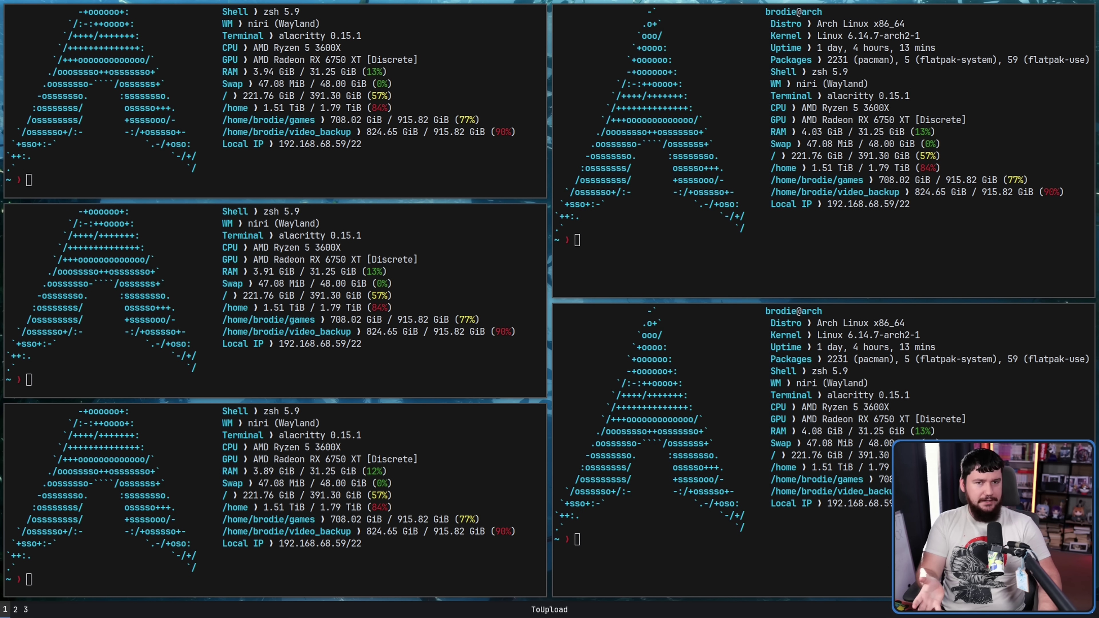
key(super+shift+Left)
key(super+shift+Left)
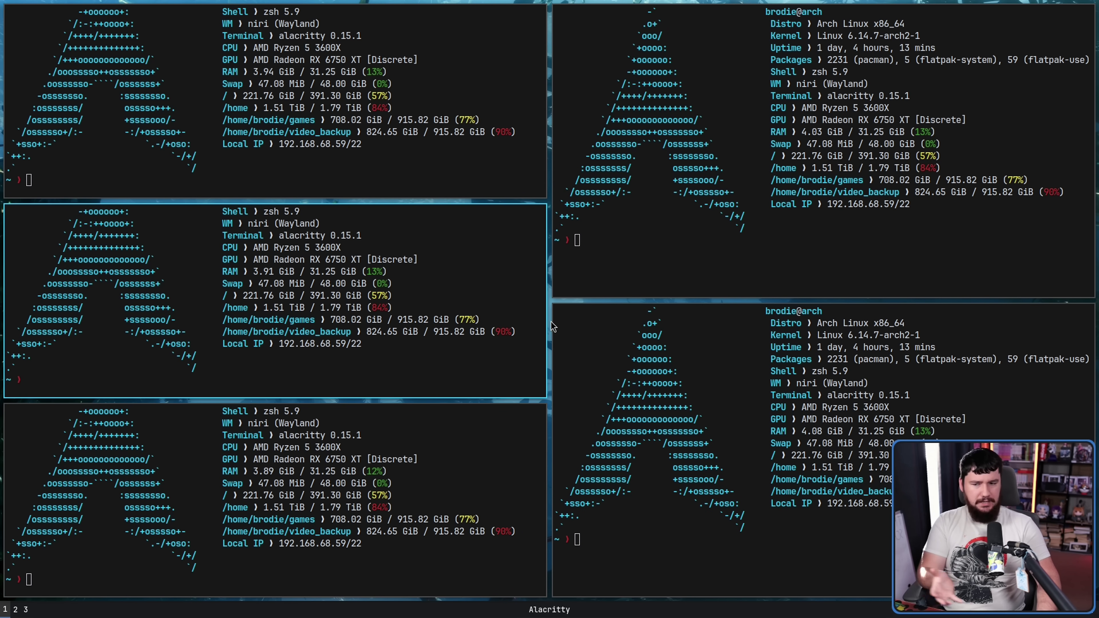
click(552, 317)
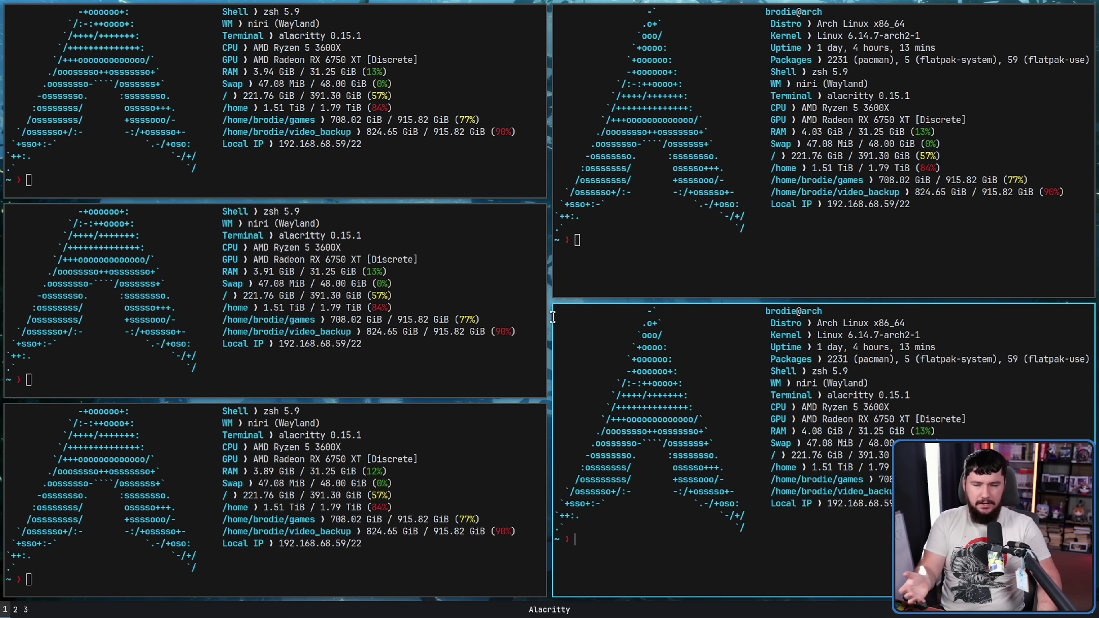
click(554, 298)
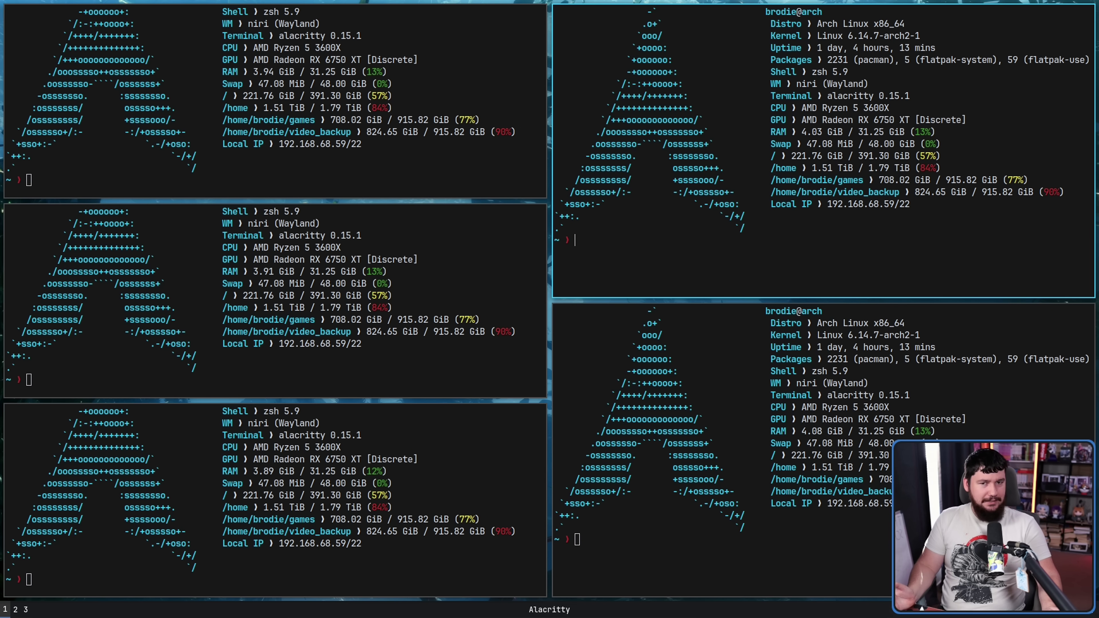
key(super+shift+Right)
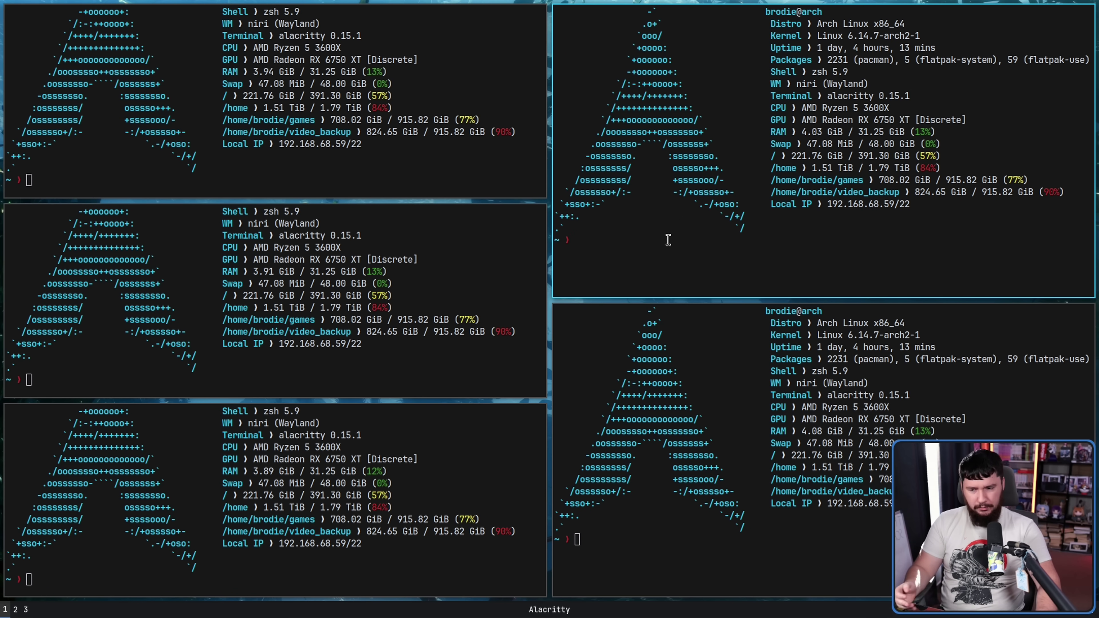
Detach the upper terminal of the two-terminal stack as a floating window over the tiled columns.
drag(668, 239, 254, 202)
drag(411, 216, 832, 471)
drag(832, 382, 828, 385)
drag(134, 125, 404, 188)
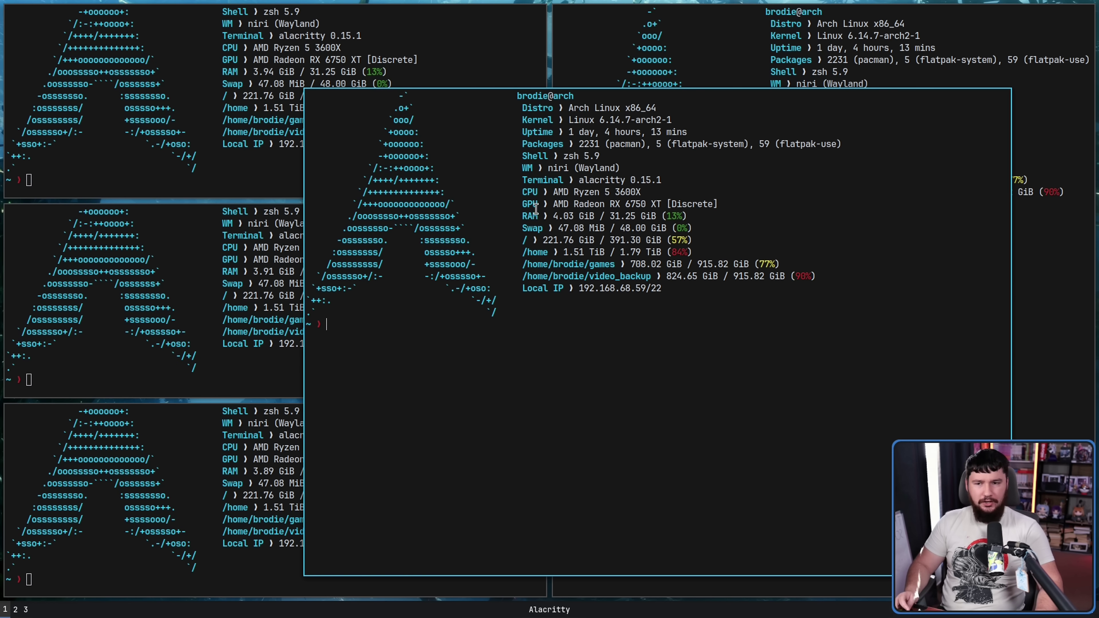
Move the floating terminal around over the tiled columns and close it.
drag(594, 223, 520, 205)
click(239, 78)
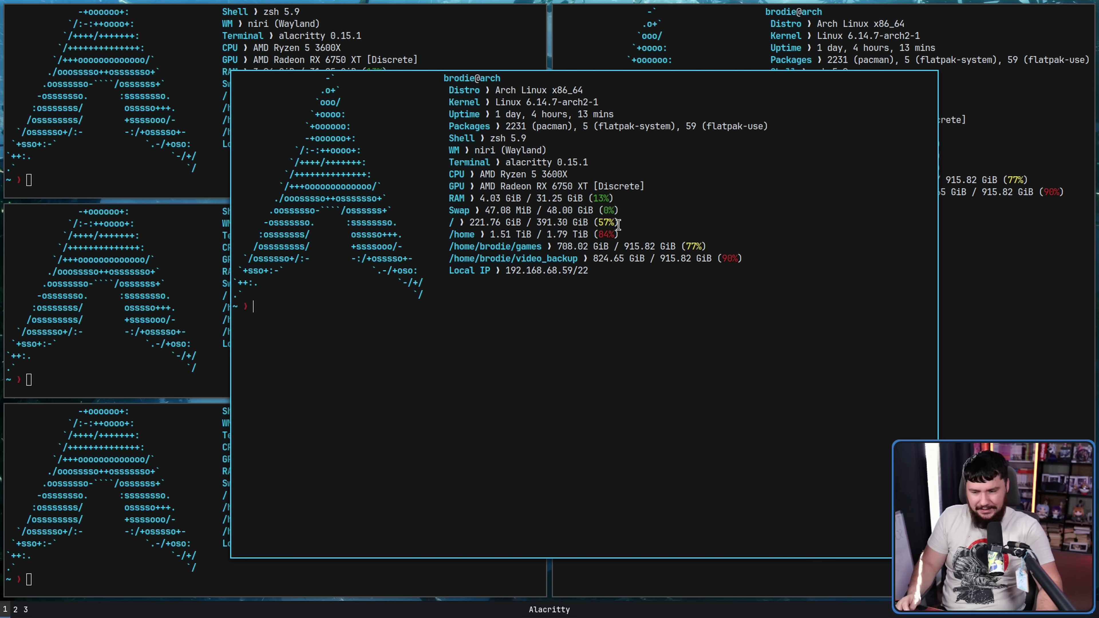
drag(619, 226, 597, 218)
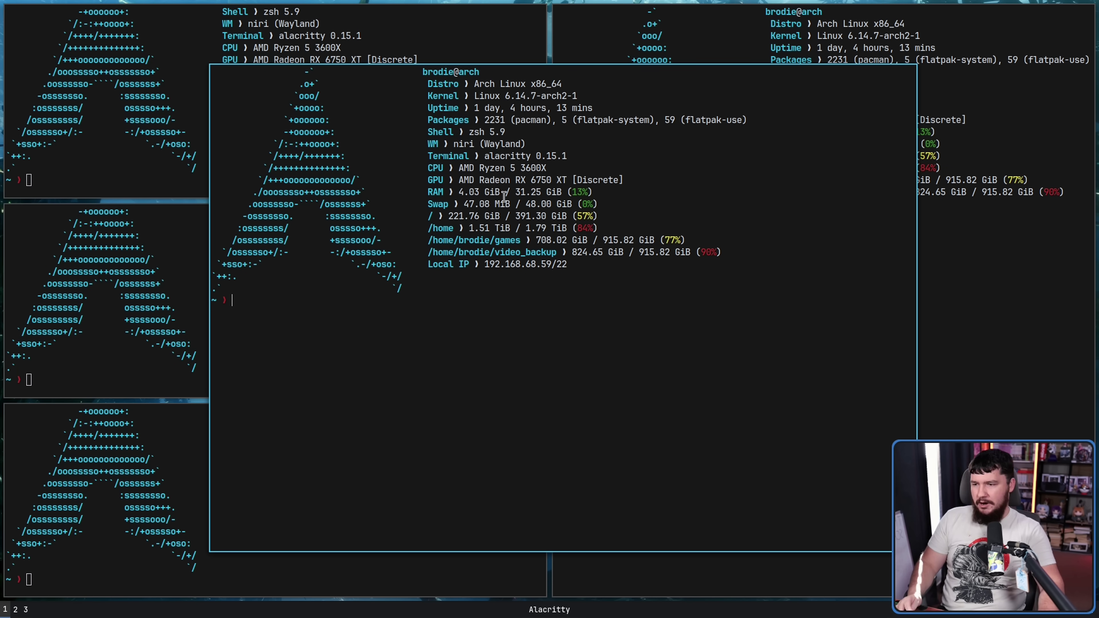
drag(525, 182, 633, 232)
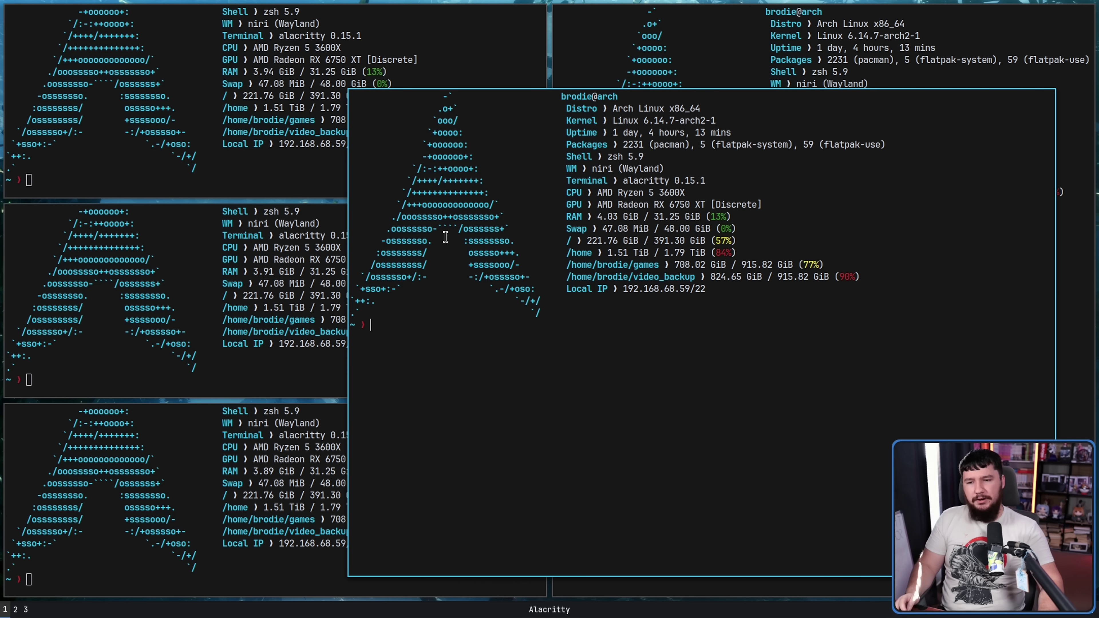
key(super+q)
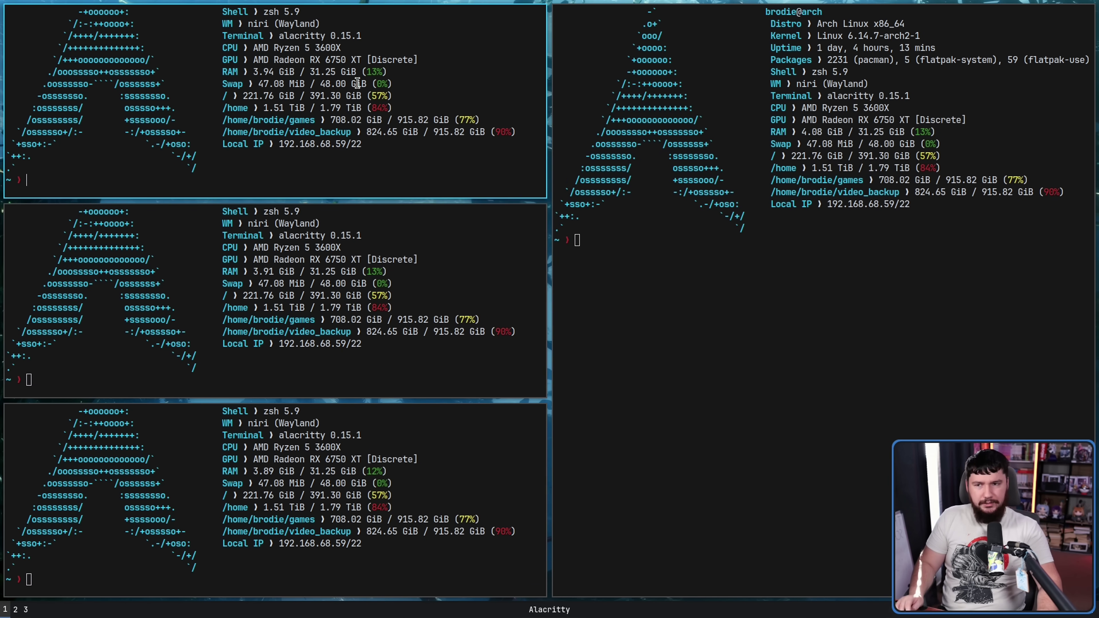
Bring the floating Scrolling.wiki notes window over the tiled terminals, send it away and refocus the single-terminal column.
drag(1098, 476, 783, 290)
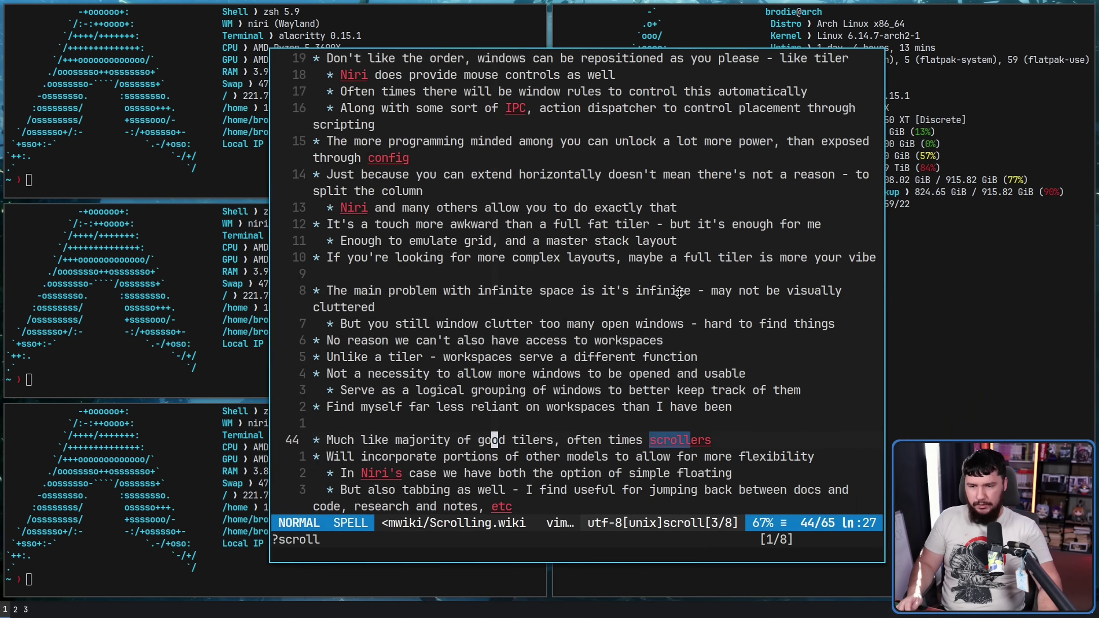
key(super+q)
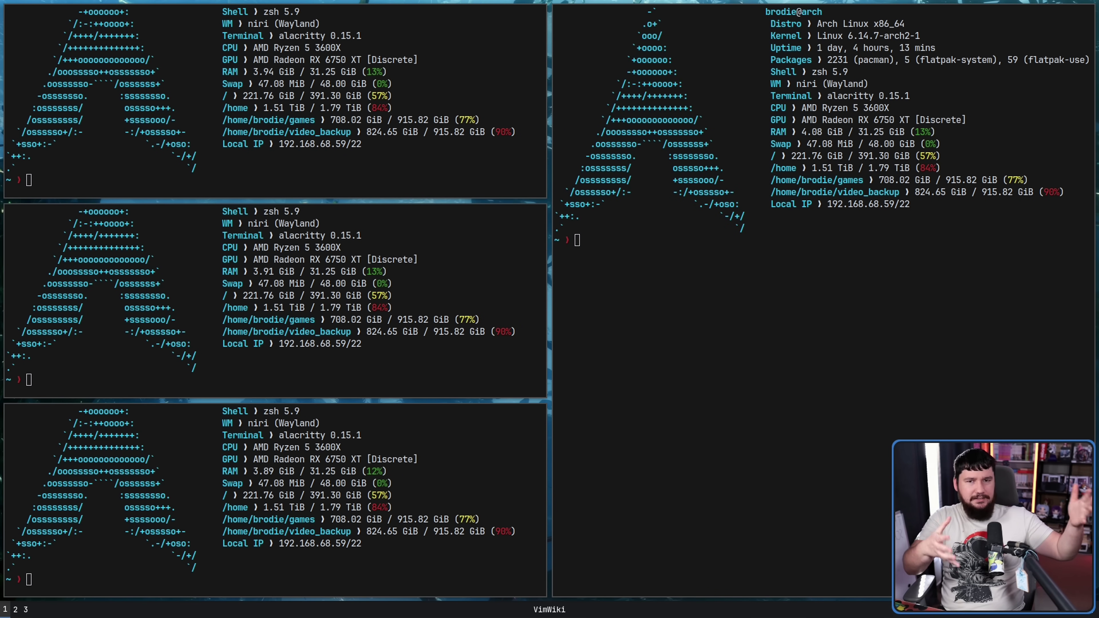
click(677, 276)
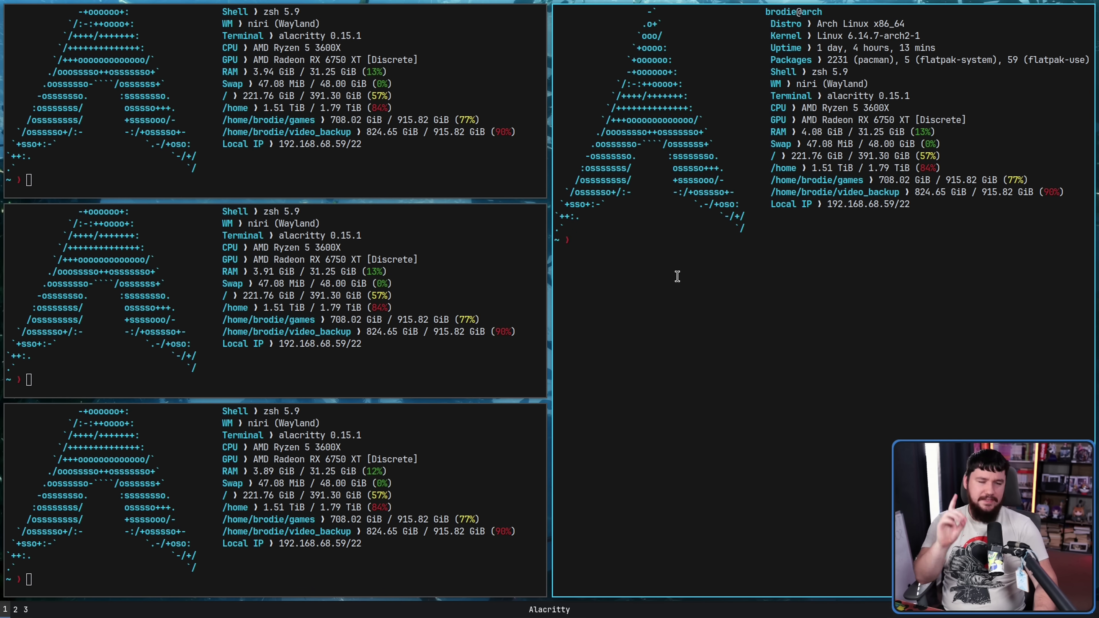
Toggle the three-terminal stack into a tabbed column and switch between its tabs.
click(451, 162)
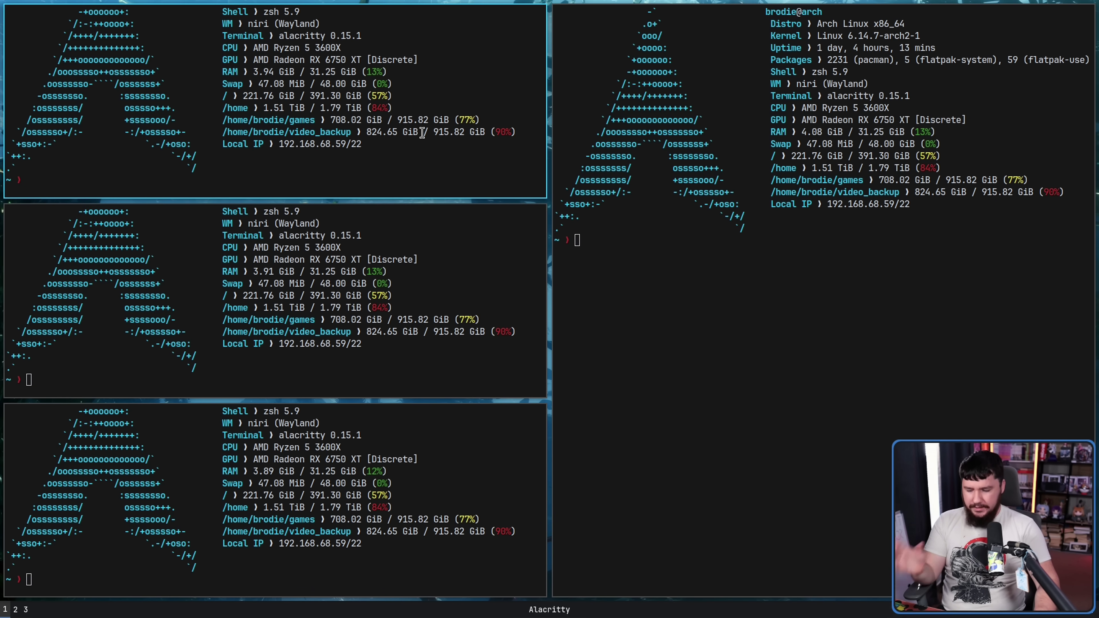
key(super+w)
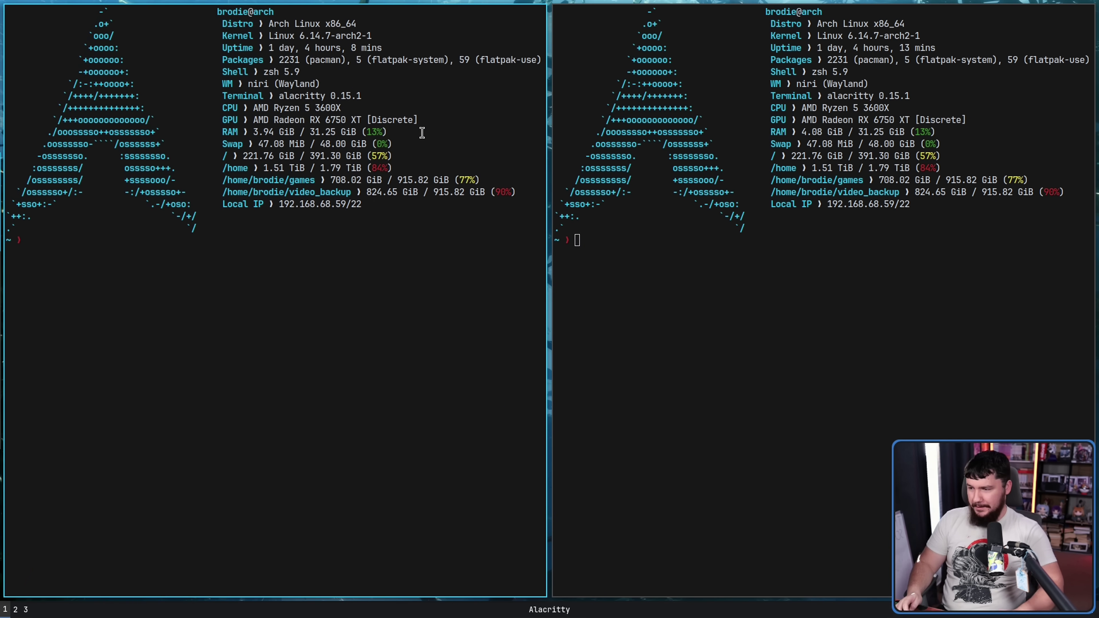
key(super+w)
key(super+w)
key(super+j)
key(super+j)
key(super+k)
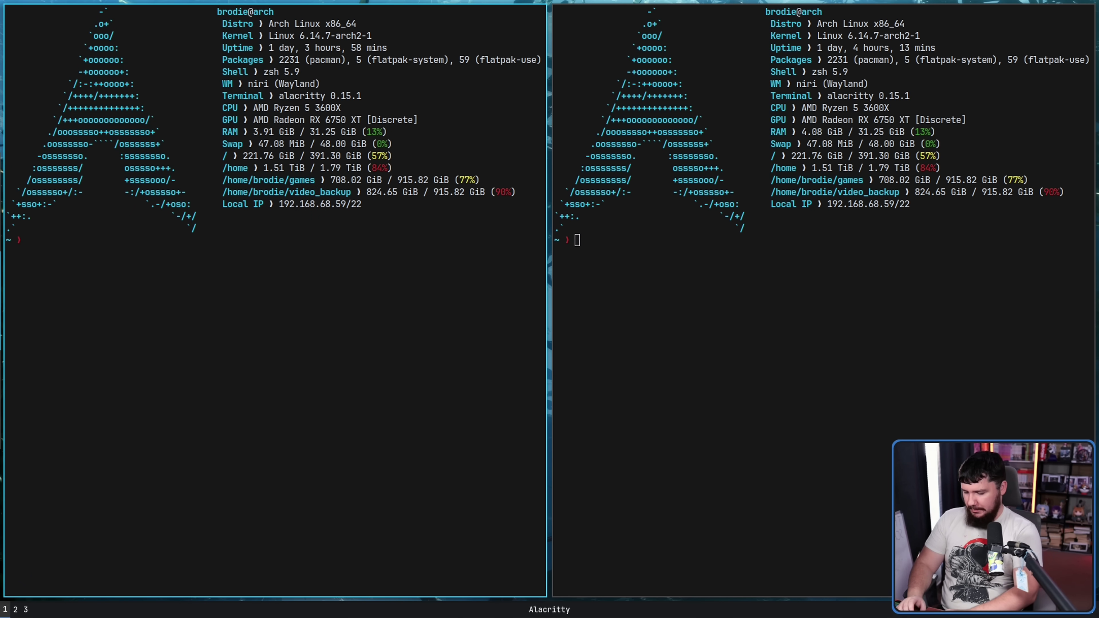
Run btop in the middle tab and cycle repeatedly through the tabbed column's three terminals.
text(btop)
key(Return)
key(super+j)
key(super+k)
key(super+k)
key(super+j)
key(super+j)
key(super+k)
key(super+k)
key(super+j)
key(super+j)
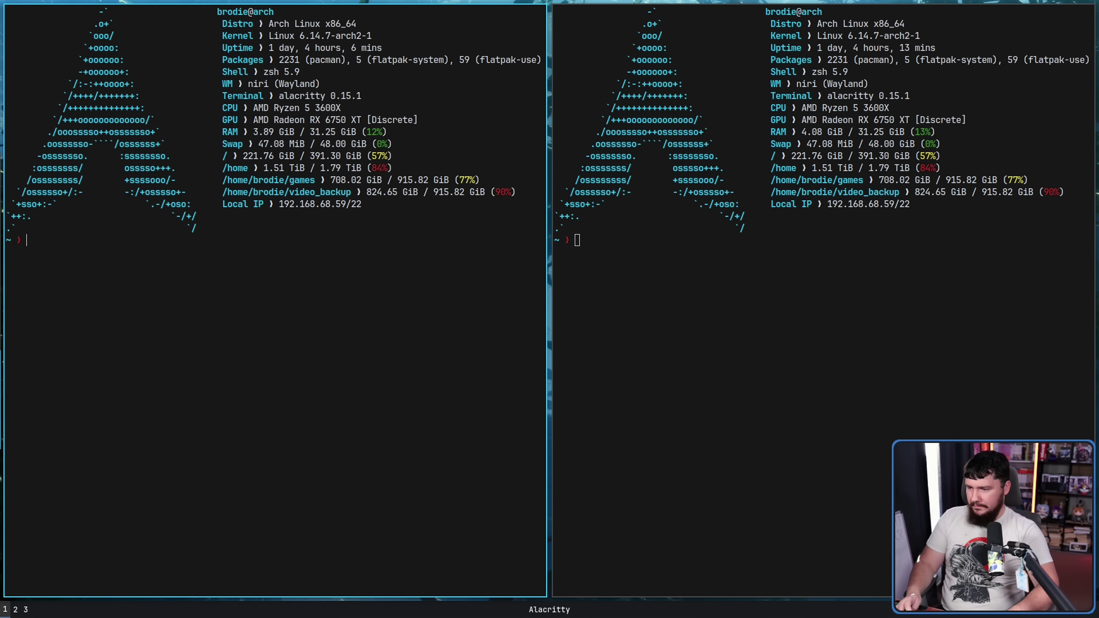
key(super+k)
key(super+k)
key(super+j)
key(super+j)
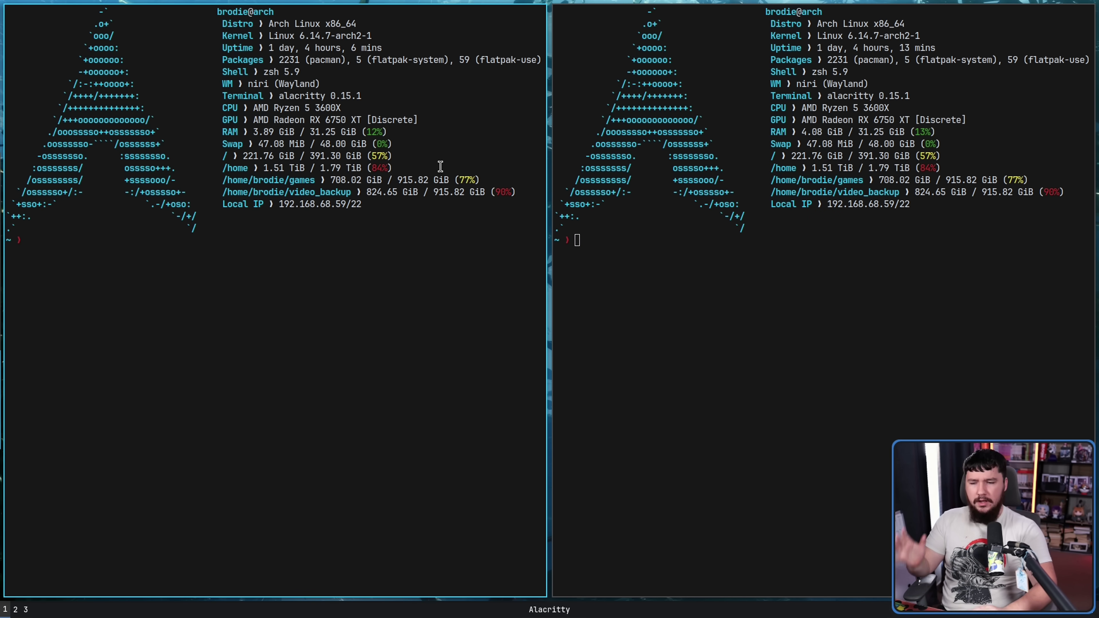
Open a new terminal column beside the tabbed column, close it and step back through the tabs.
key(super+t)
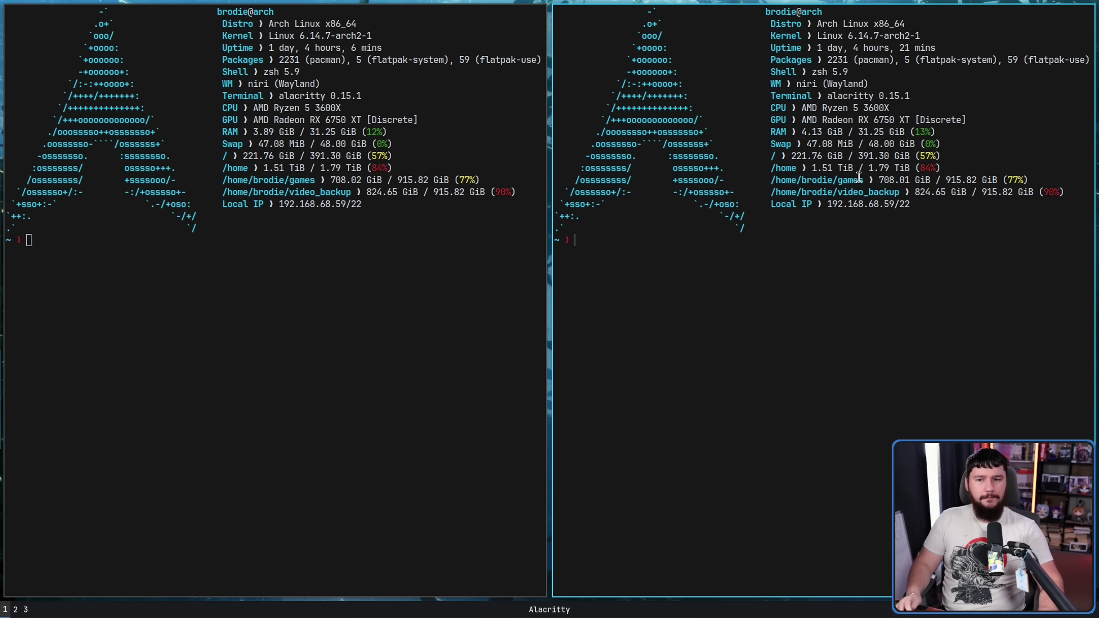
key(super+q)
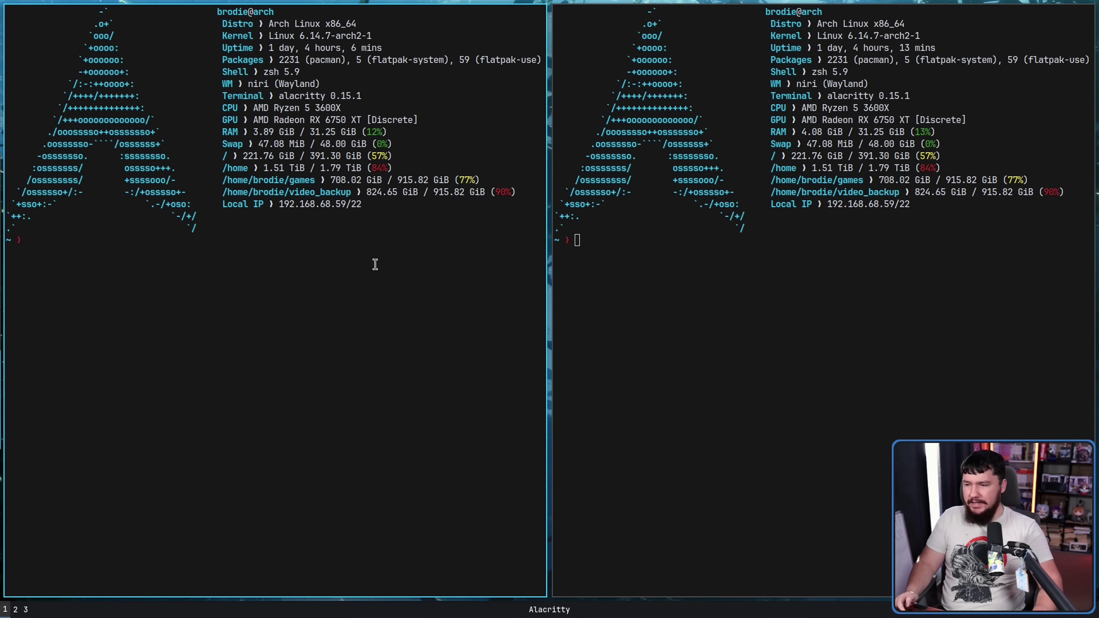
key(super+k)
key(super+k)
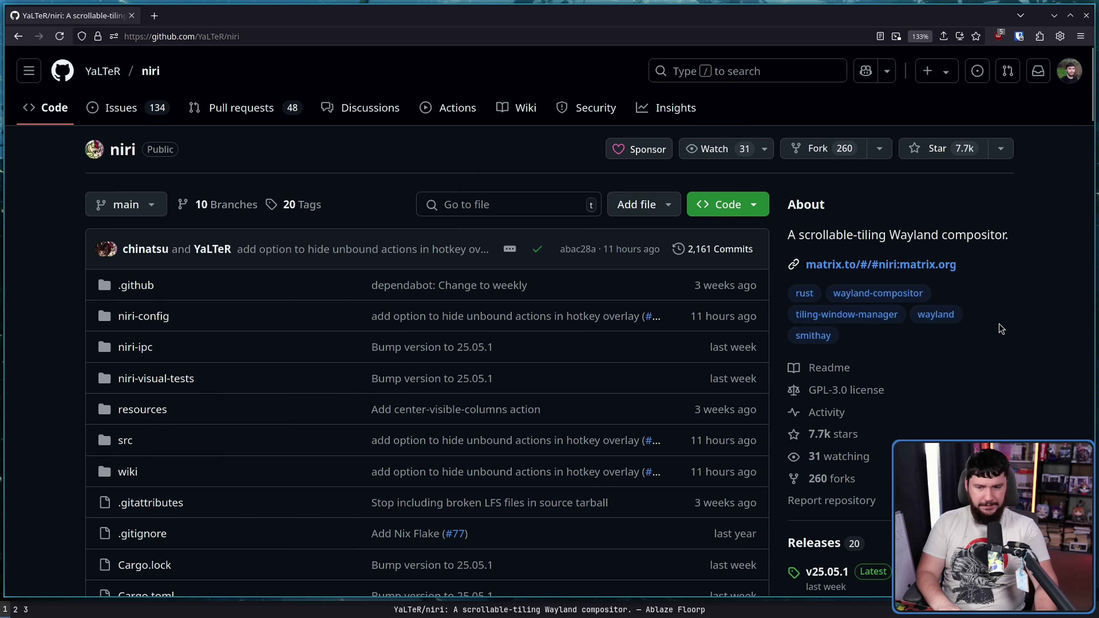
Scroll the niri GitHub repository page in the browser down to its README.
middle_click(998, 324)
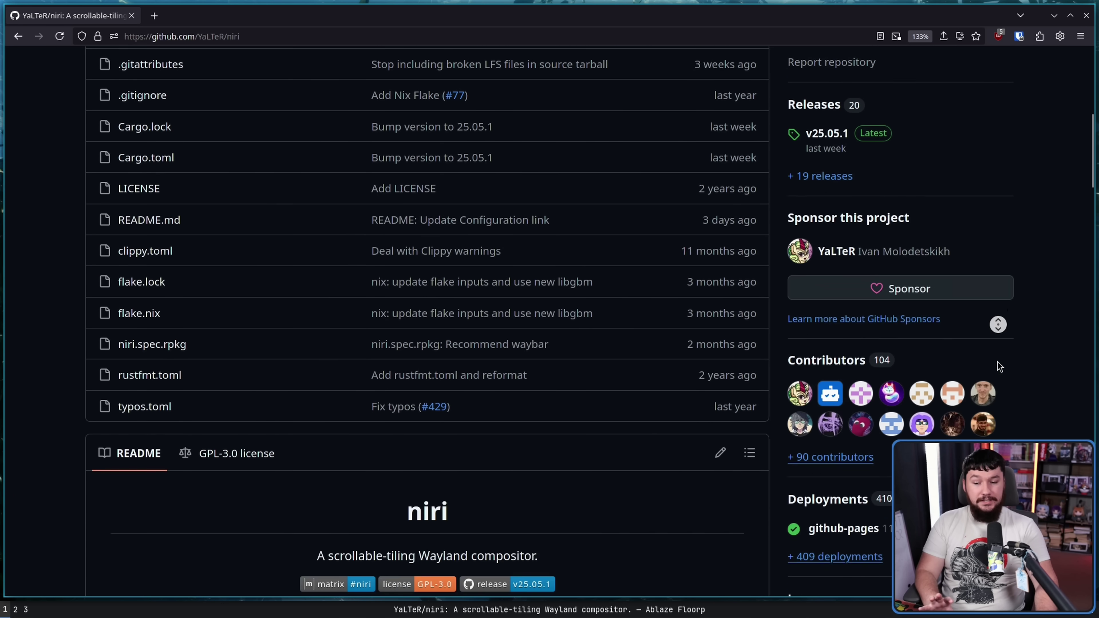
middle_click(996, 348)
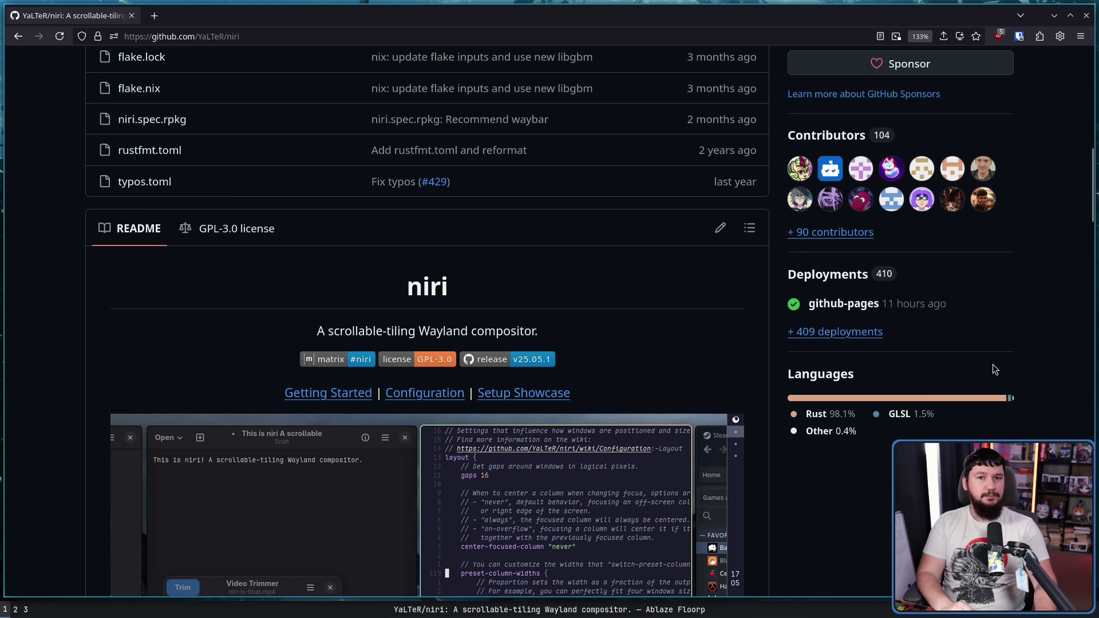
Read through the About and Features sections of niri's README.
middle_click(1000, 350)
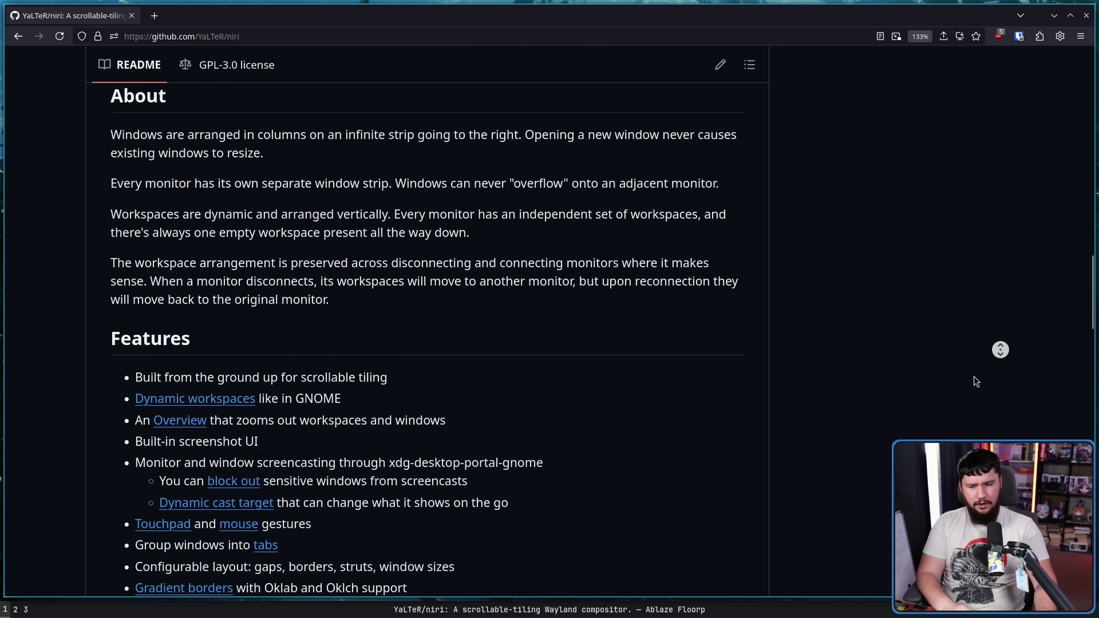
middle_click(964, 364)
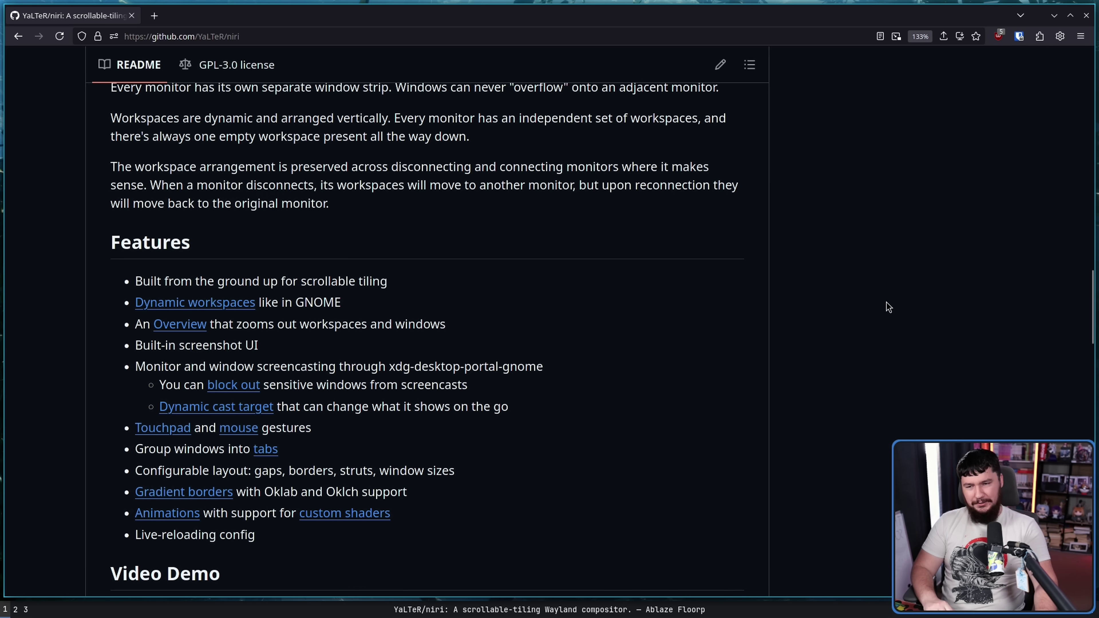
Open the EndlessWM repository from the VimWiki notes and highlight the last commit date of its README.md.
key(super+Return)
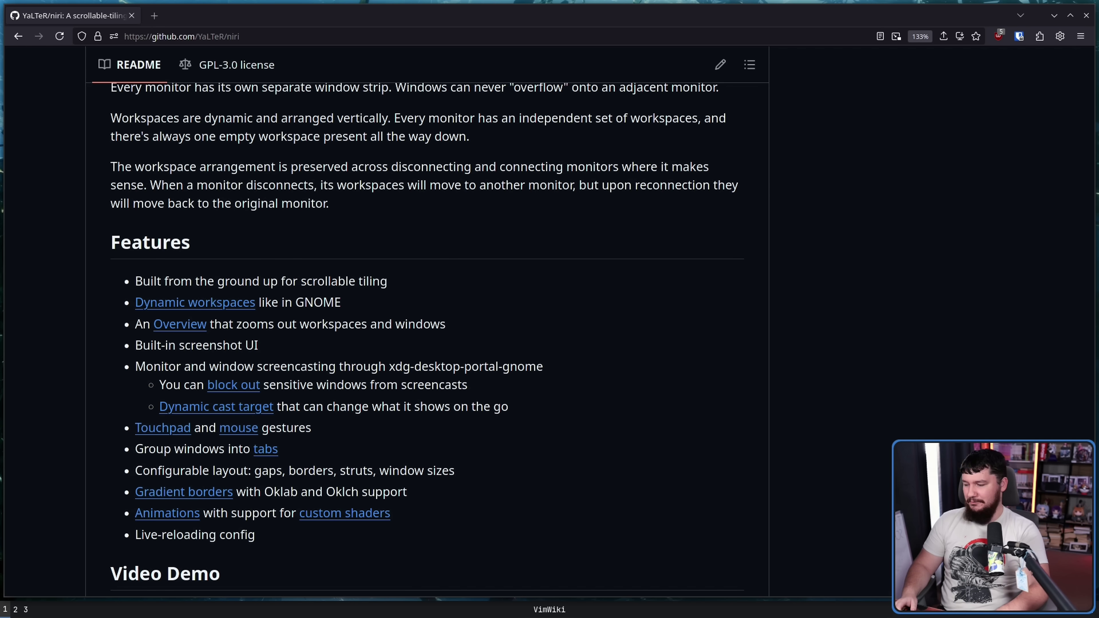
key(Return)
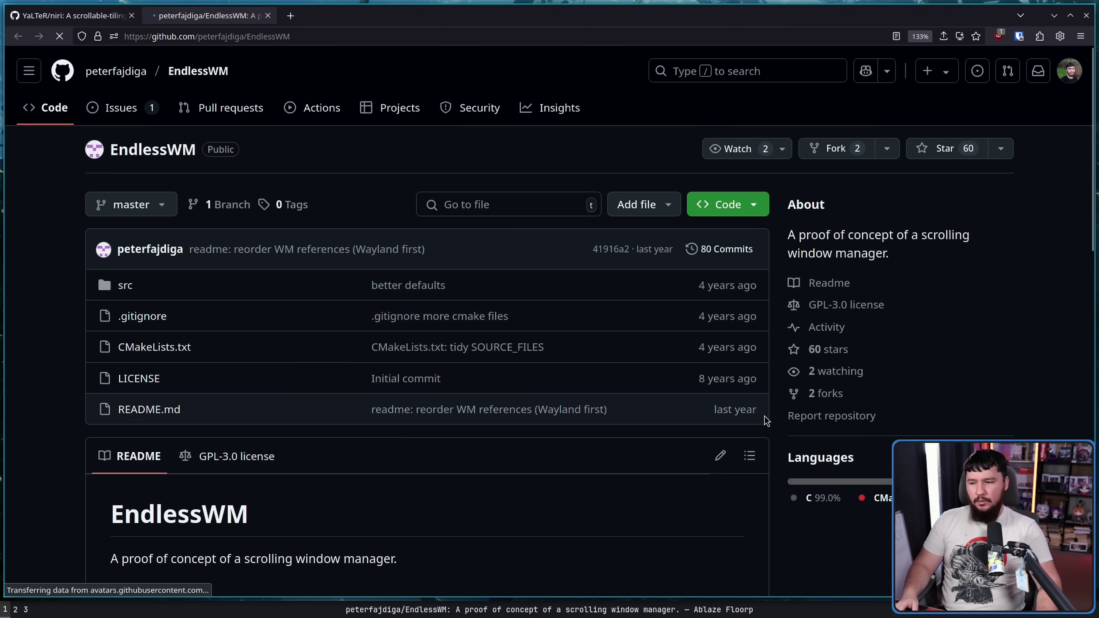
drag(764, 414, 713, 406)
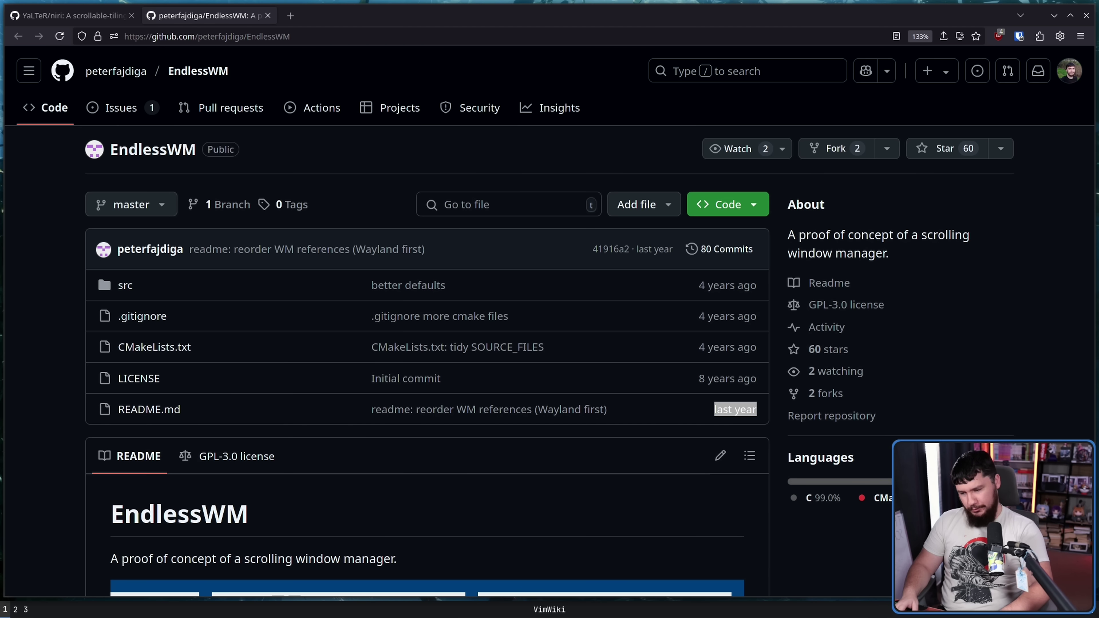
Open the cardboard GitLab project from the VimWiki notes and read the explanation in its README.
key(Return)
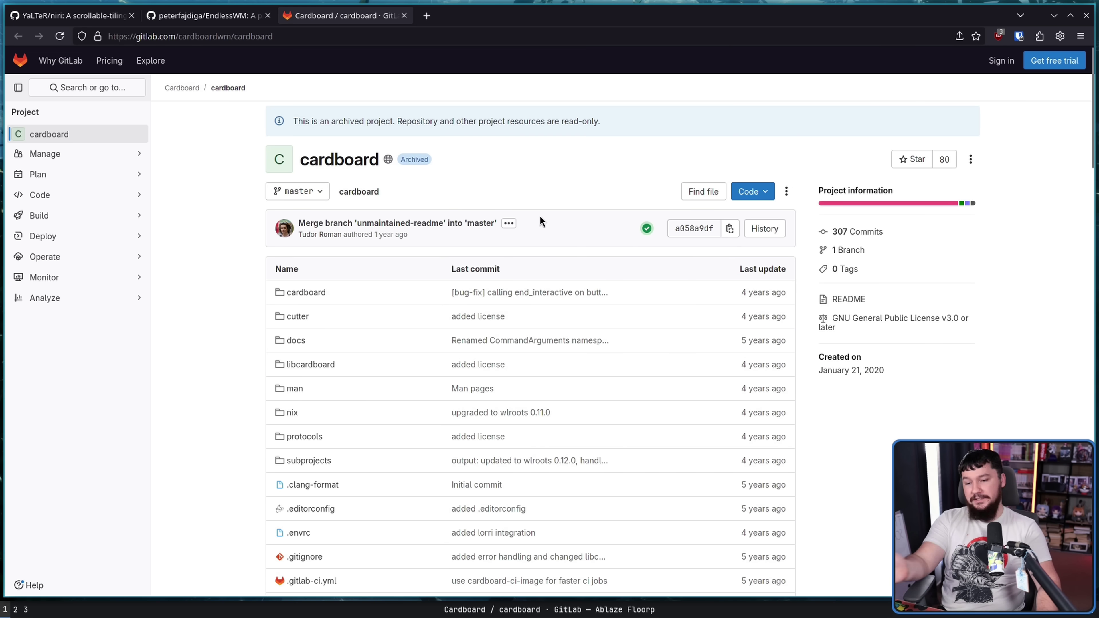
middle_click(543, 208)
drag(822, 510, 647, 162)
middle_click(835, 419)
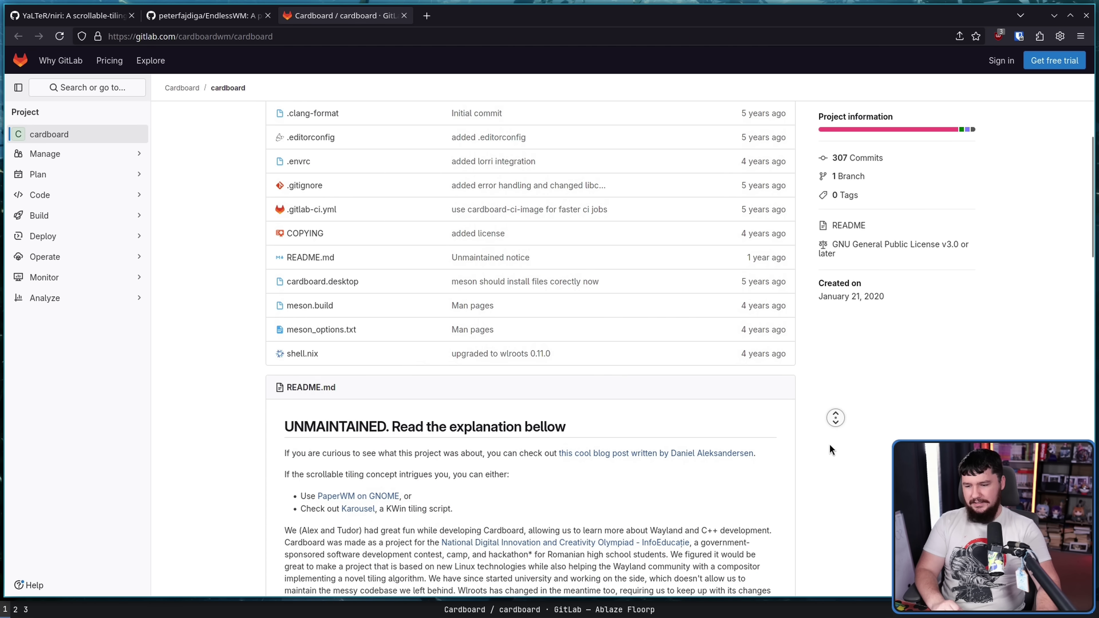
middle_click(829, 434)
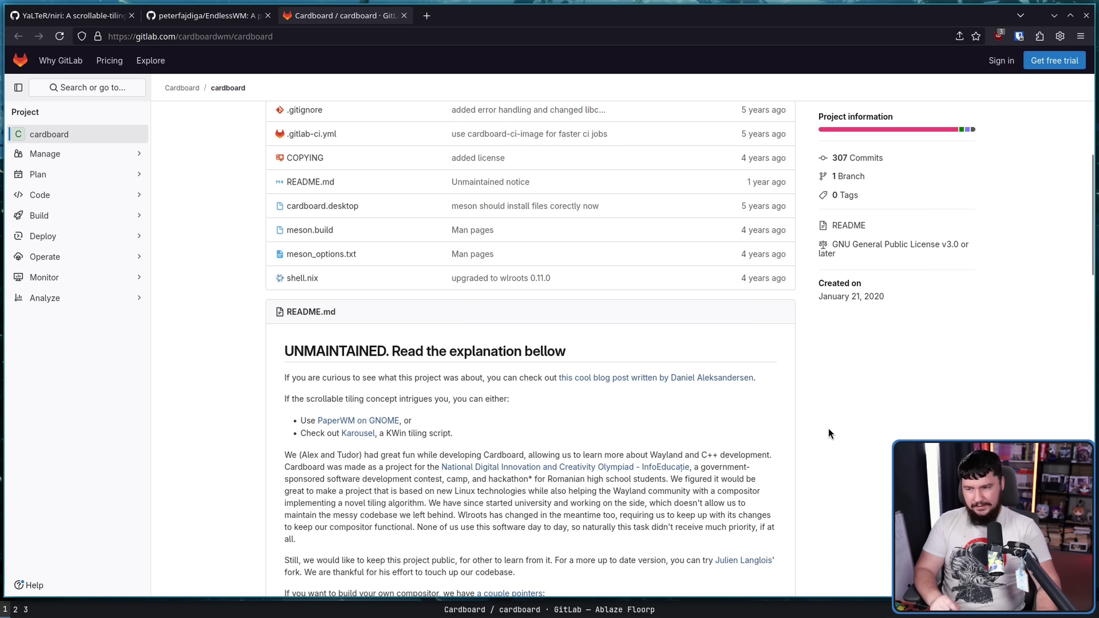
Revisit niri's README, then open the PaperWM repository from the VimWiki notes and read its README introduction.
key(ctrl+1)
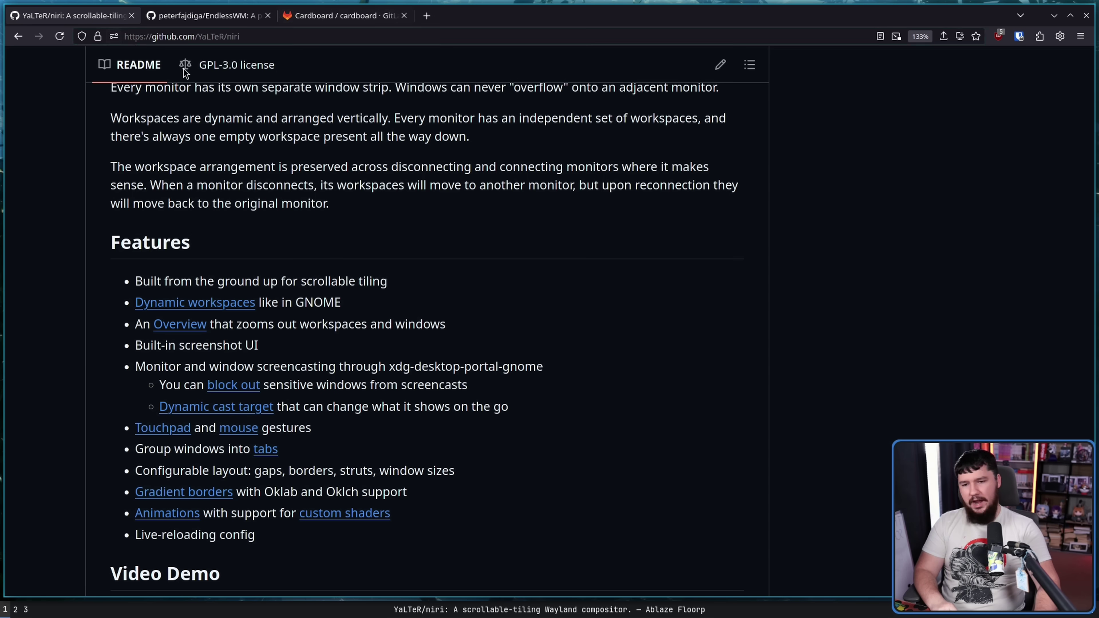
scroll(691, 247, up, 10)
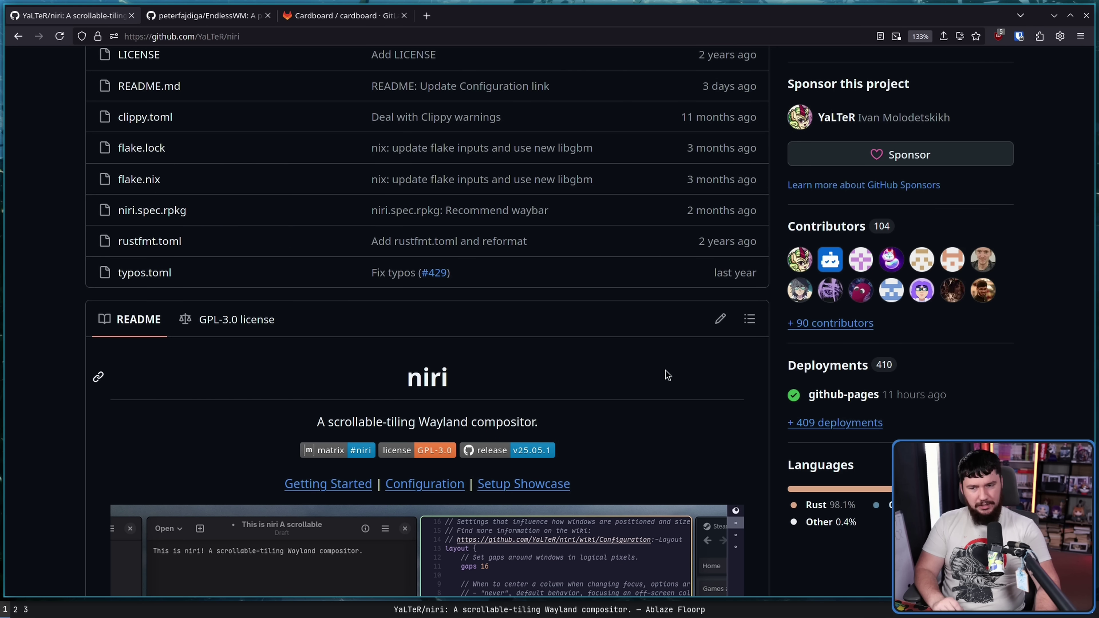
key(super+Right)
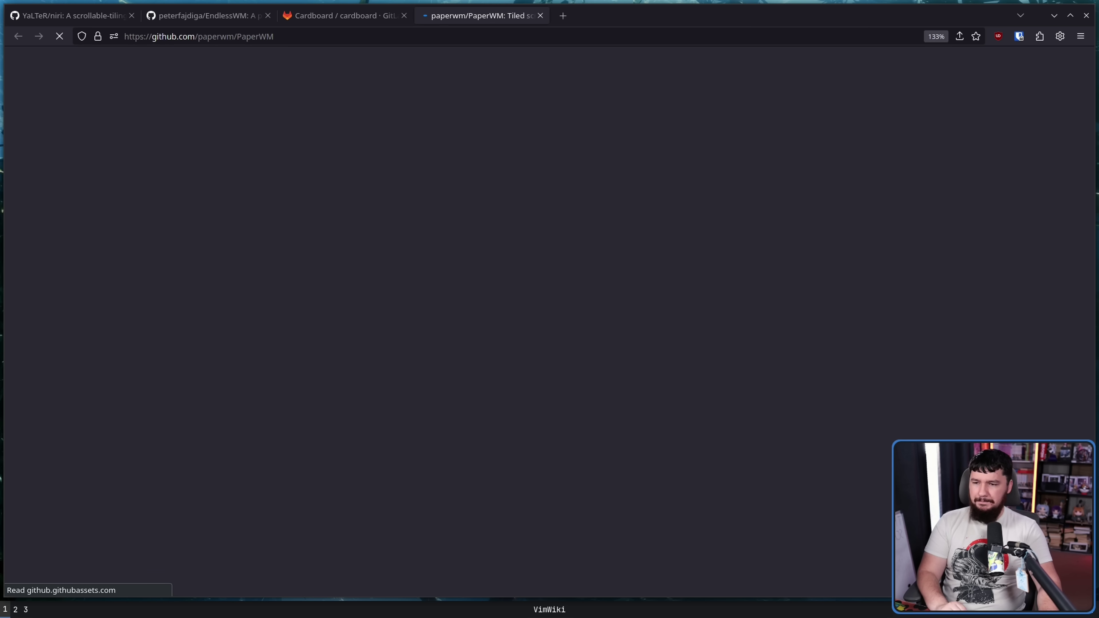
scroll(814, 271, down, 12)
scroll(815, 271, down, 15)
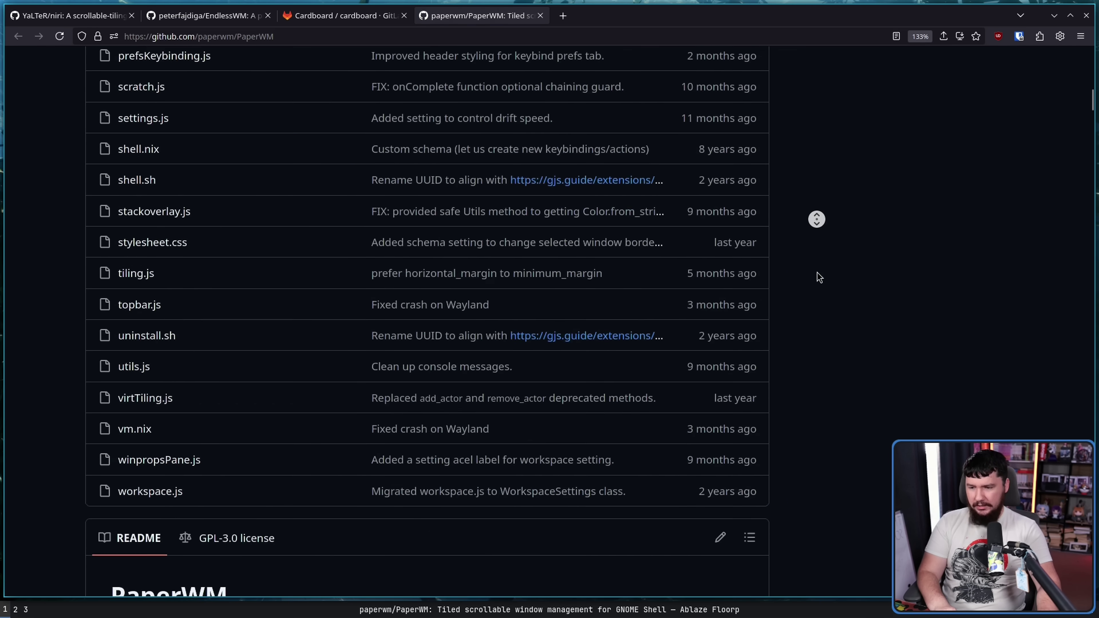
scroll(816, 217, up, 2)
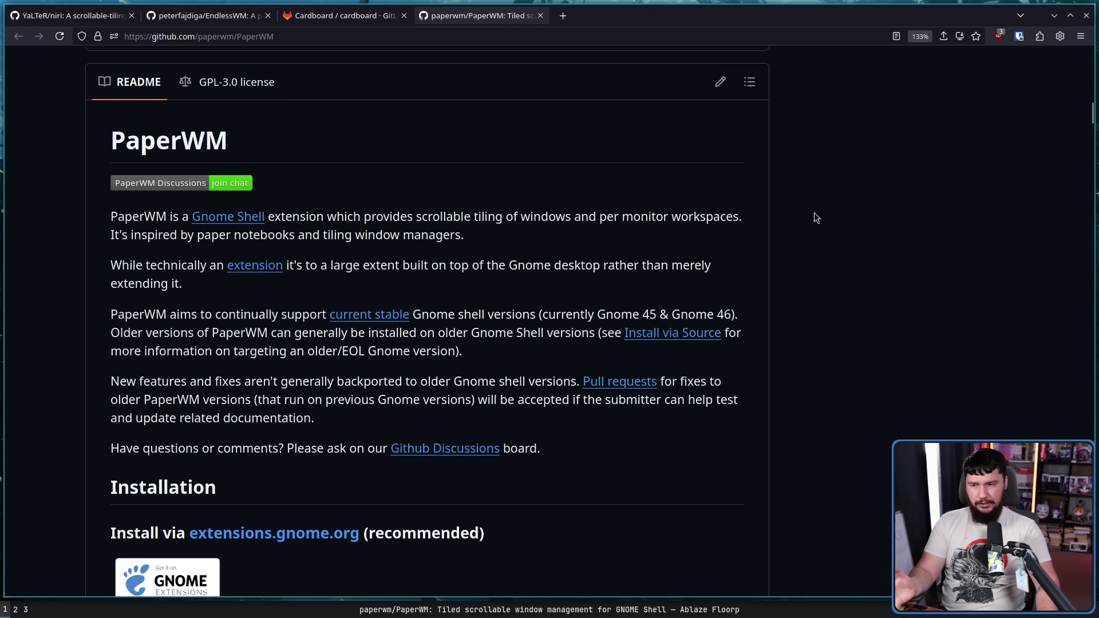
Return to the niri repository tab and look over its README from the features list to the video demo.
click(84, 17)
scroll(610, 340, down, 15)
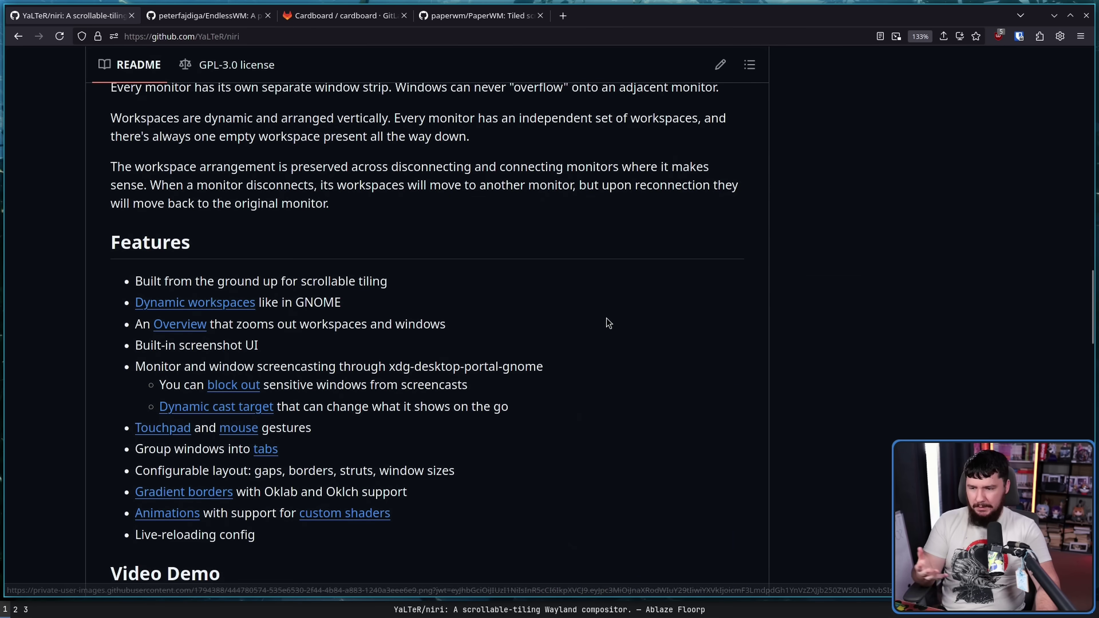
scroll(605, 320, up, 4)
drag(344, 302, 257, 294)
click(487, 323)
scroll(491, 329, down, 5)
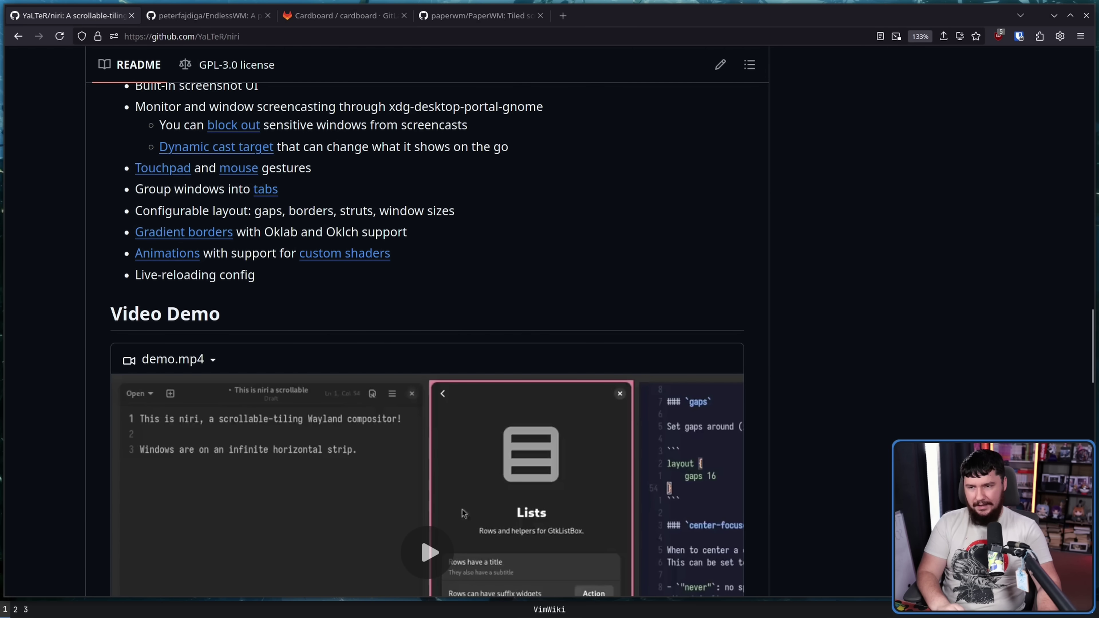
Open the karousel repository from the VimWiki notes and show the introduction and demo in its README.
key(Return)
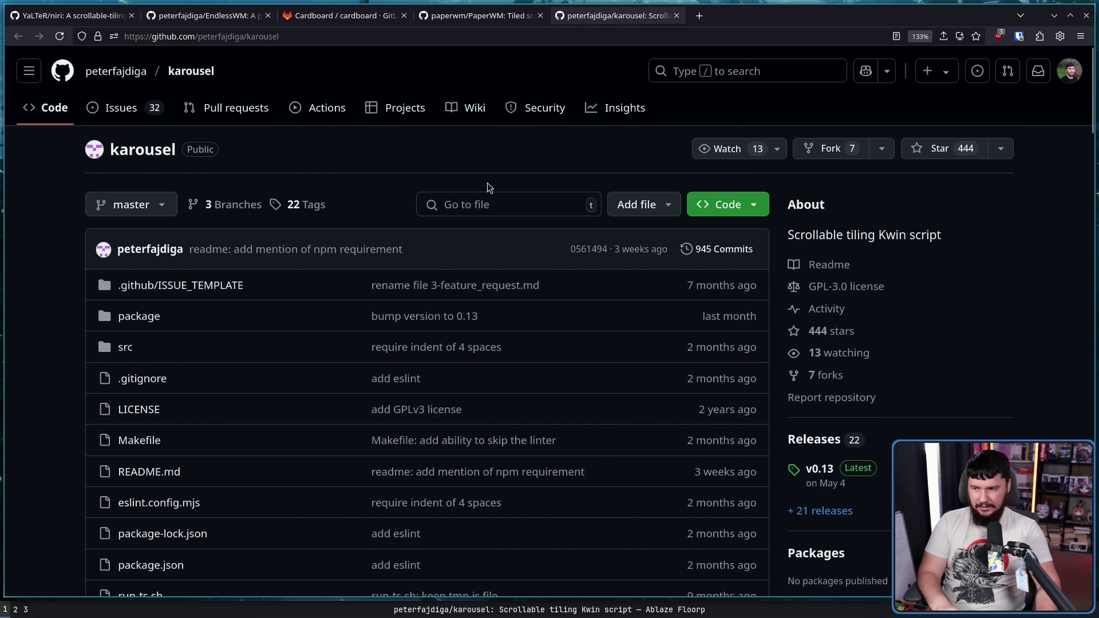
middle_click(465, 170)
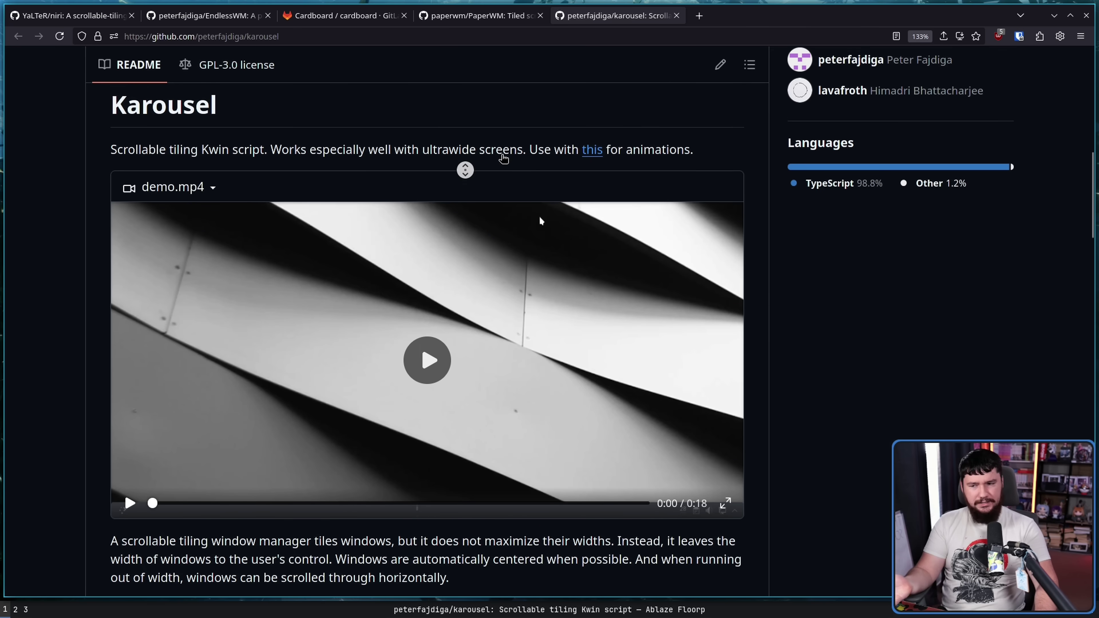
middle_click(501, 153)
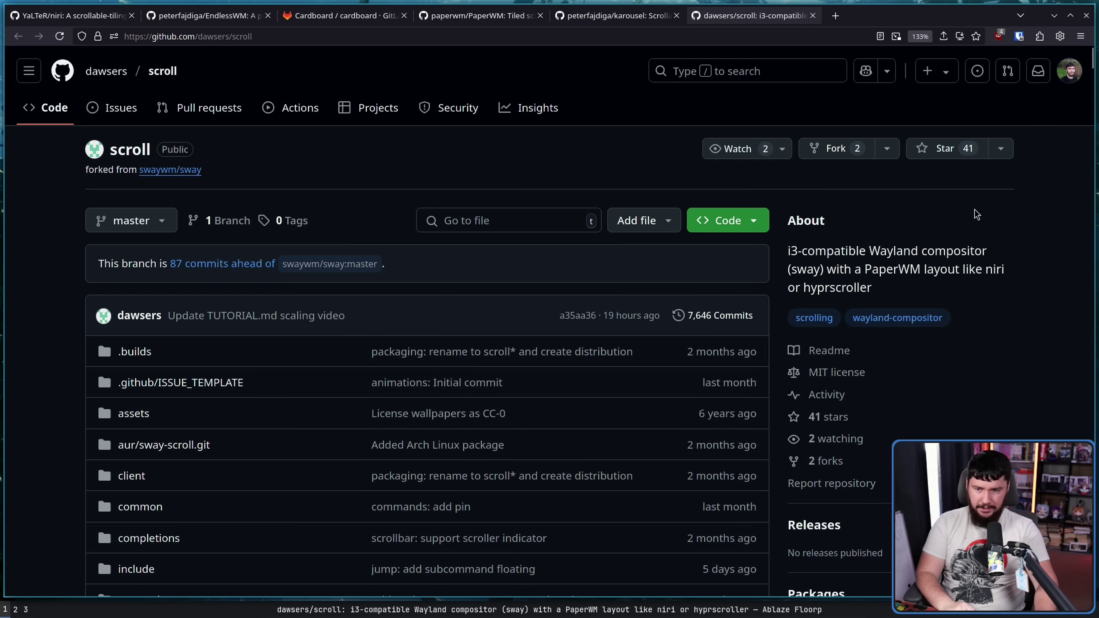
Open the papersway page from the VimWiki notes and highlight the PaperWM-like wording in its description.
key(super+Right)
key(Return)
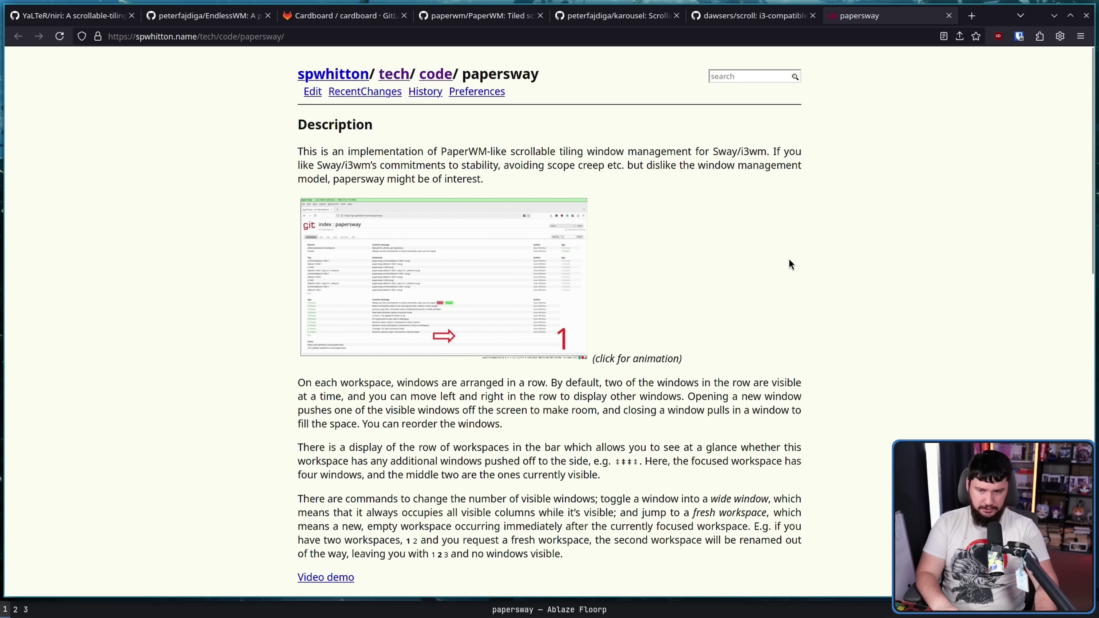
drag(506, 150, 451, 149)
Open the hyprscrolling plugin folder and the hyprslidr project from the VimWiki notes, checking both tabs.
key(super+Left)
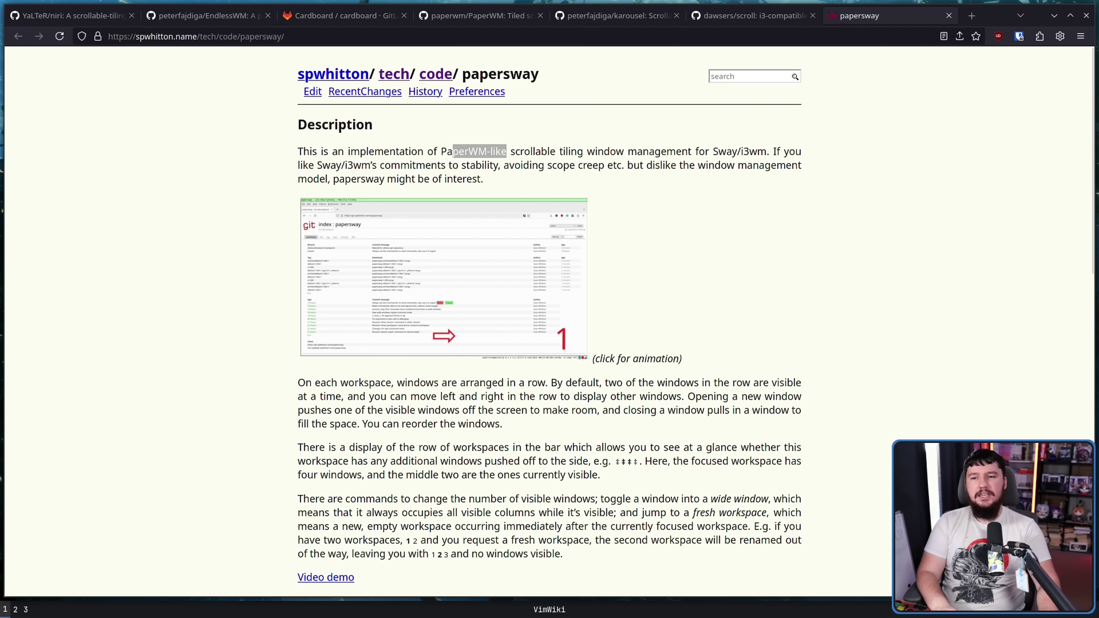
key(Return)
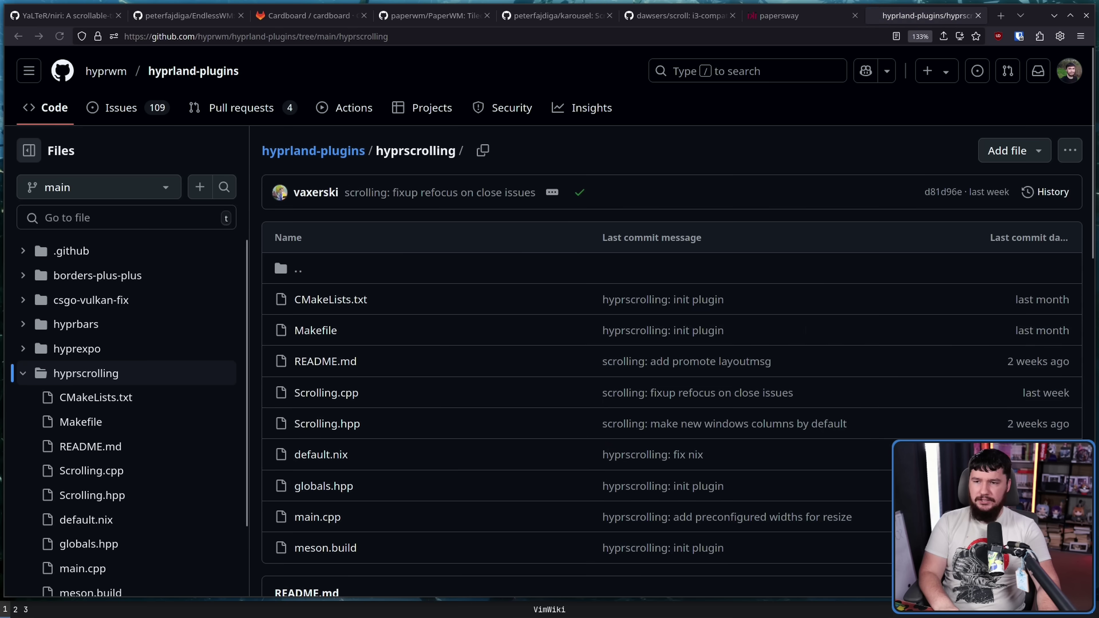
key(Return)
click(820, 16)
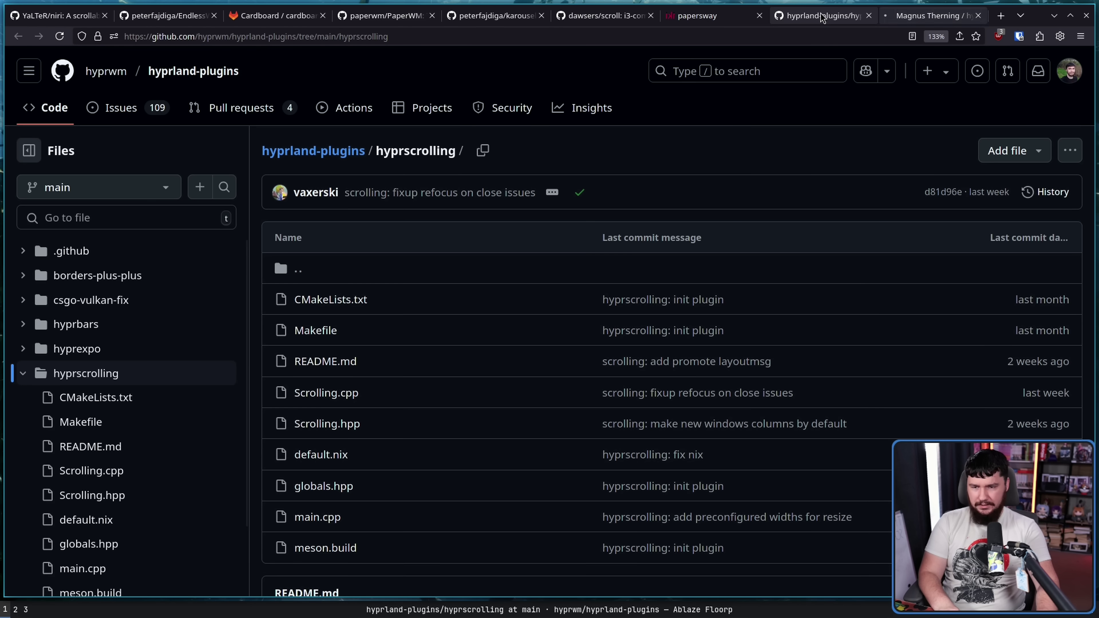
click(938, 18)
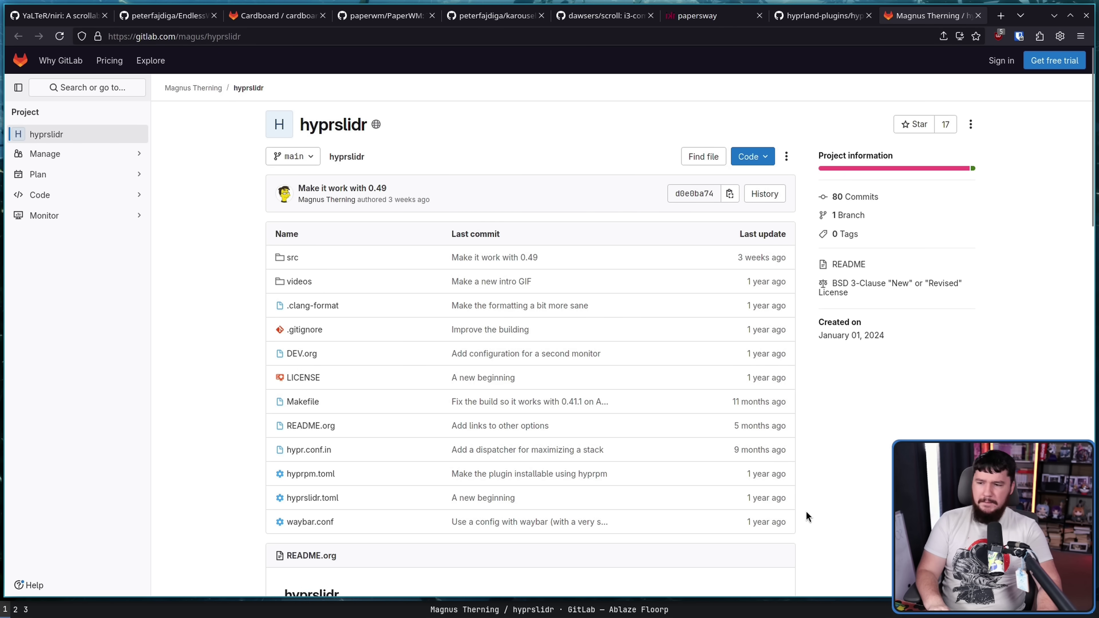
Examine hyprslidr's latest commit and file list, then go back to the hyprscrolling tab.
drag(819, 511, 333, 259)
drag(444, 250, 449, 242)
click(865, 259)
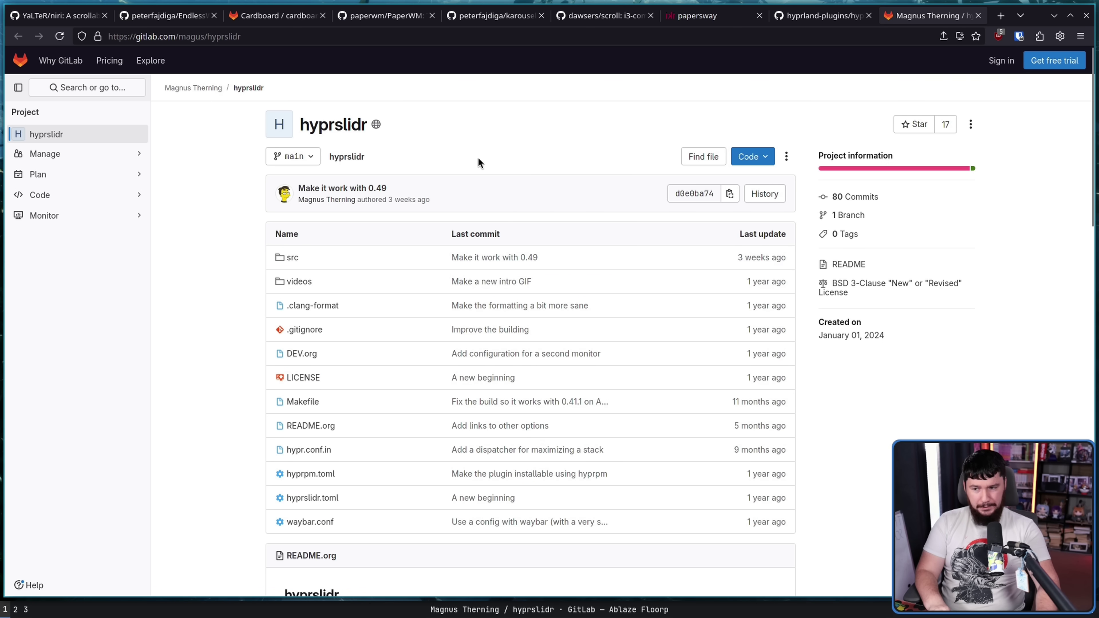
click(827, 17)
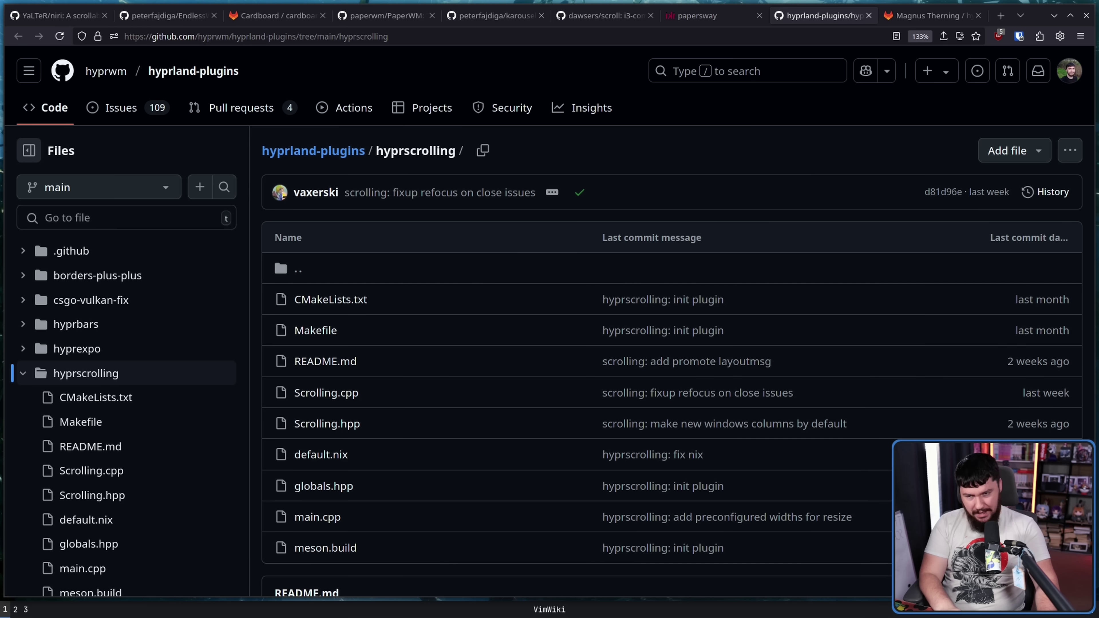
Open the PaperWM.spoon repository from the VimWiki notes and highlight PaperWM in its README heading.
key(Return)
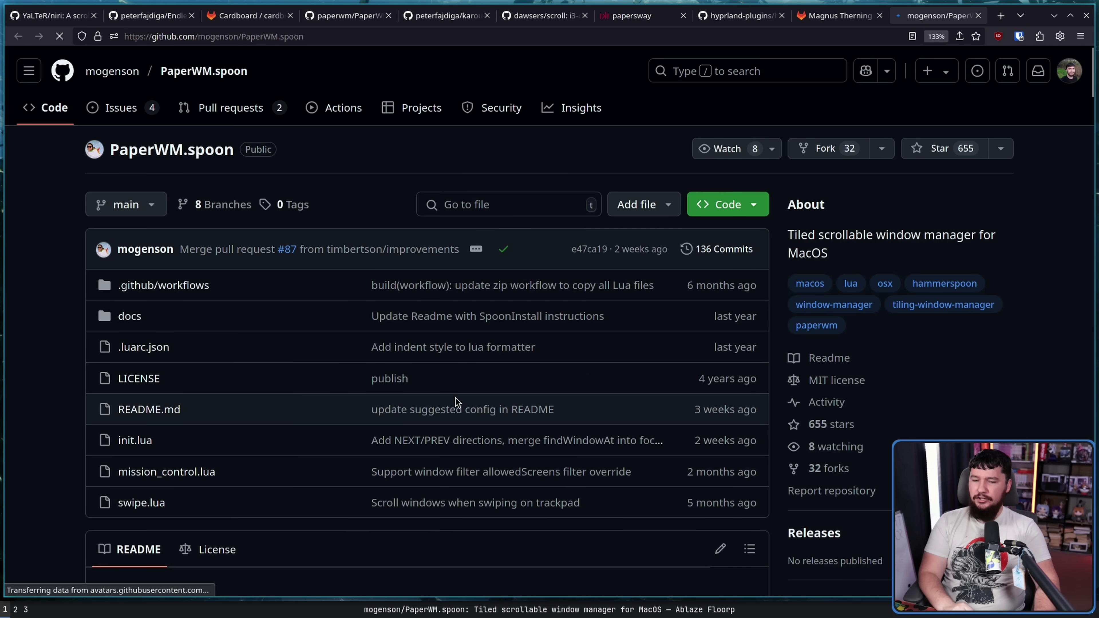
scroll(931, 240, down, 8)
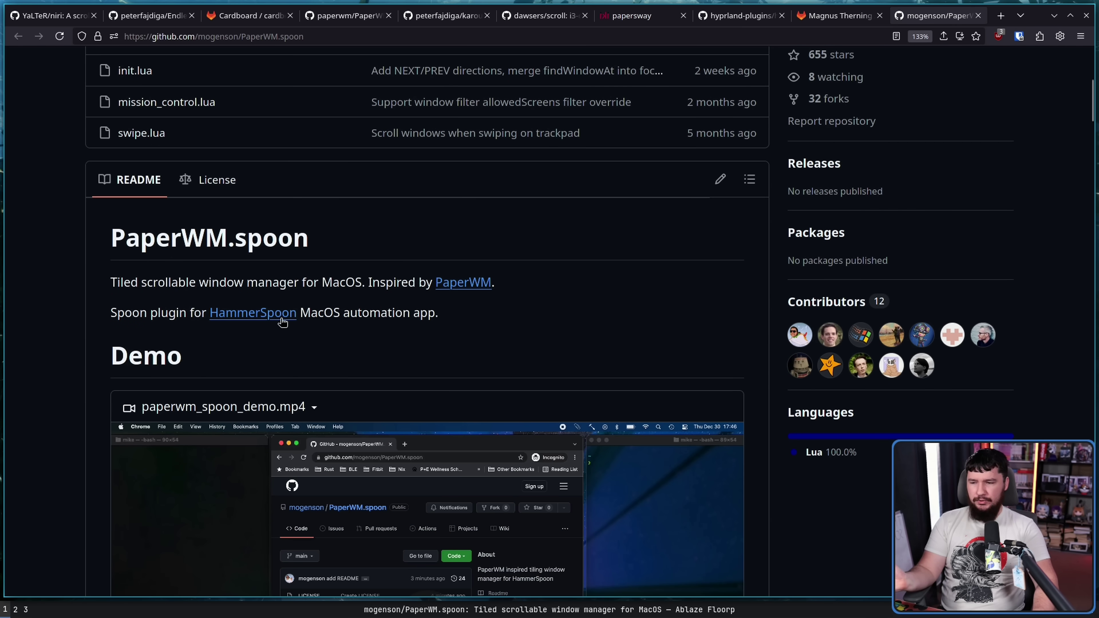
drag(234, 237, 113, 244)
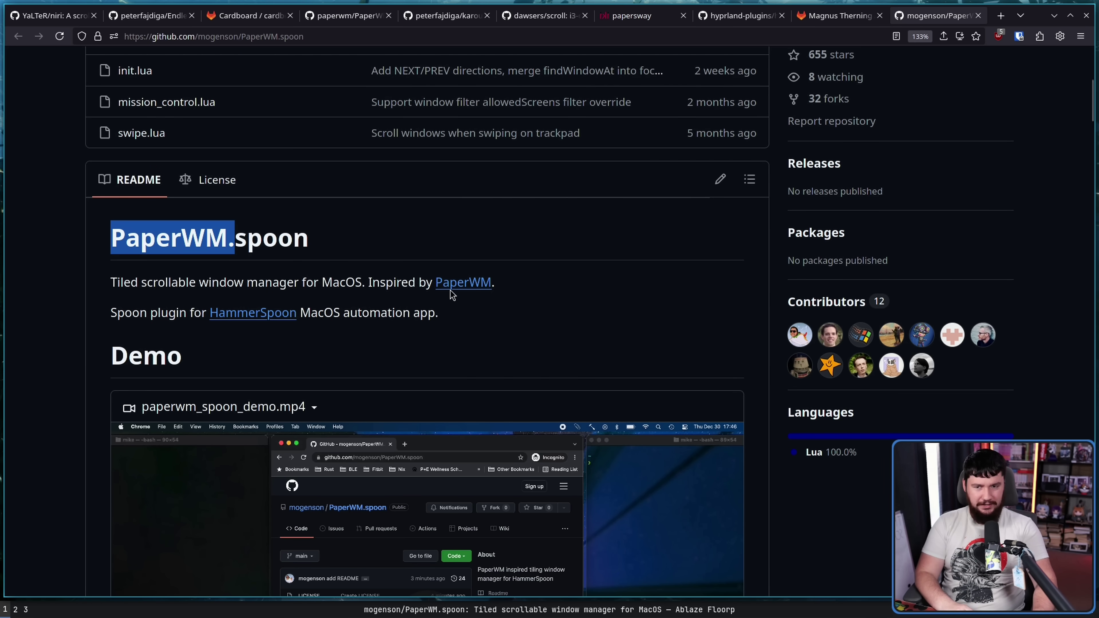
Return to the niri repository tab and scroll its README back up to the title and screenshot.
click(66, 16)
scroll(802, 209, up, 5)
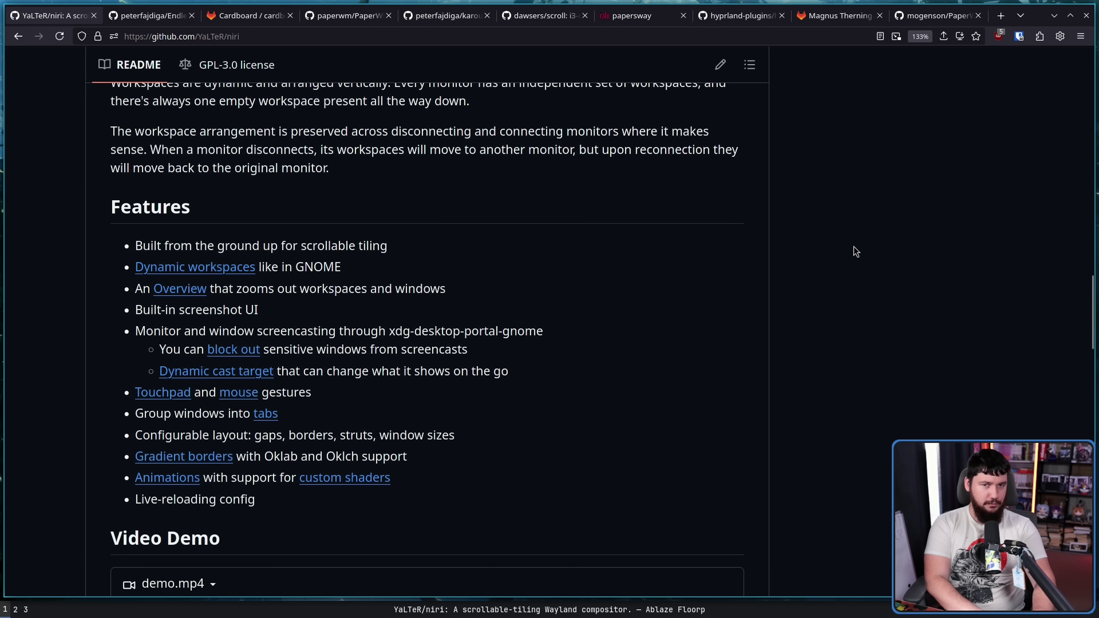
scroll(855, 256, up, 10)
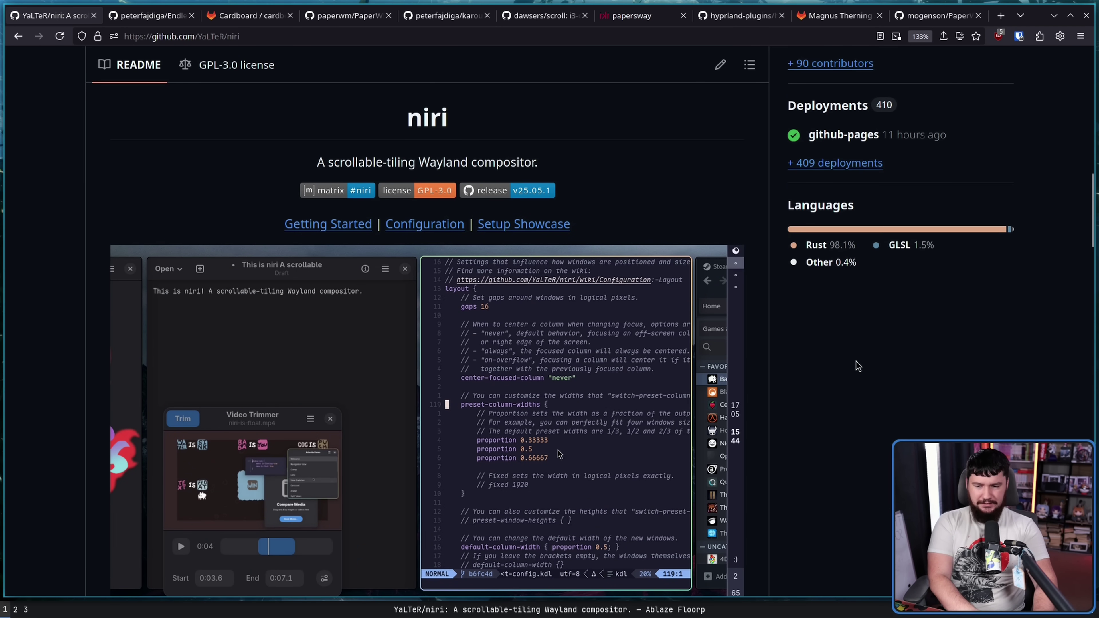